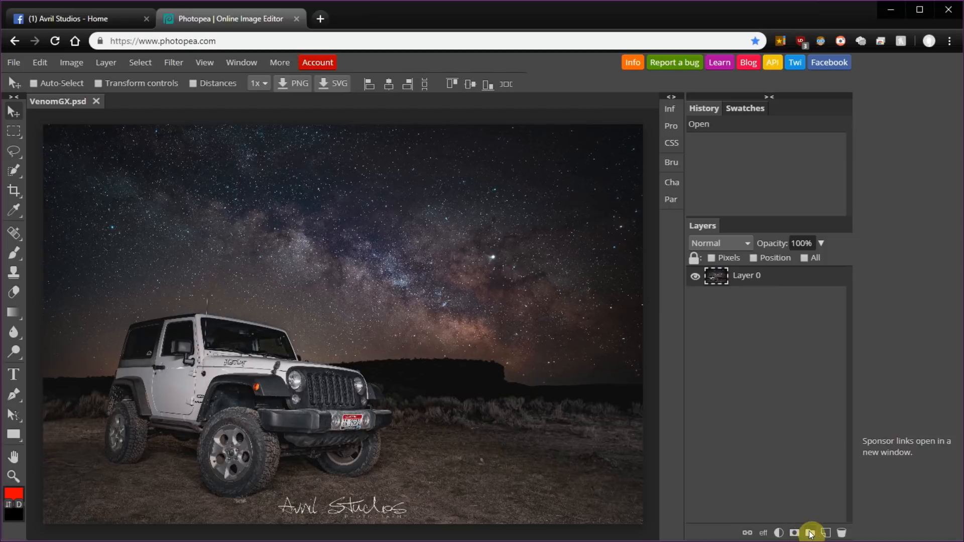
Step: Add a new layer above the photo and enlarge the Brush to about 770 px
{"action": "left_click", "coordinate": [825, 533]}
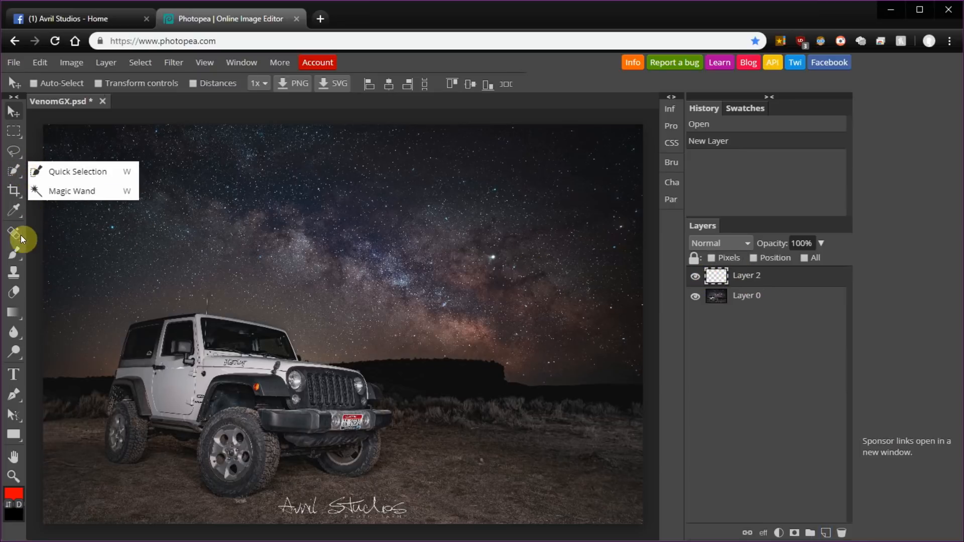
{"action": "left_click", "coordinate": [17, 252]}
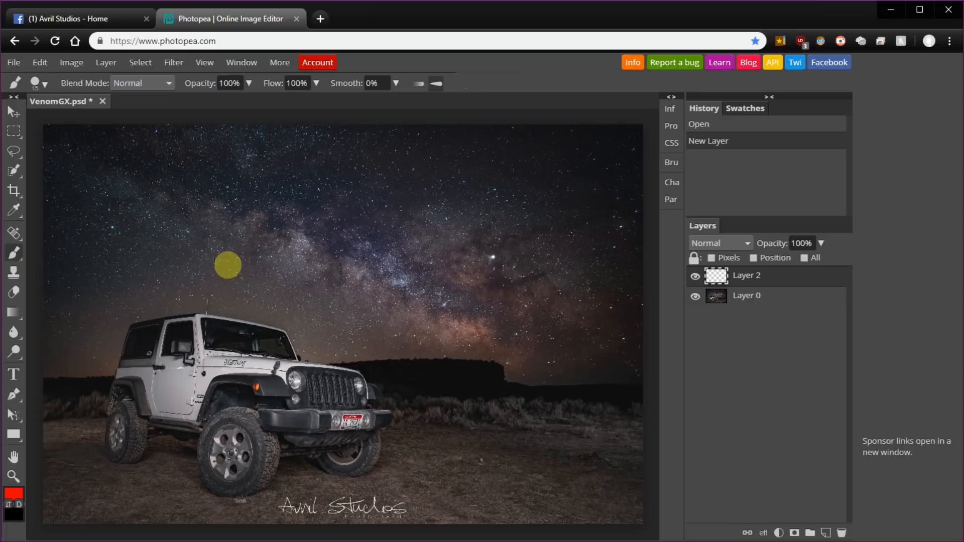
{"action": "left_click_drag", "start_coordinate": [235, 259], "coordinate": [257, 260]}
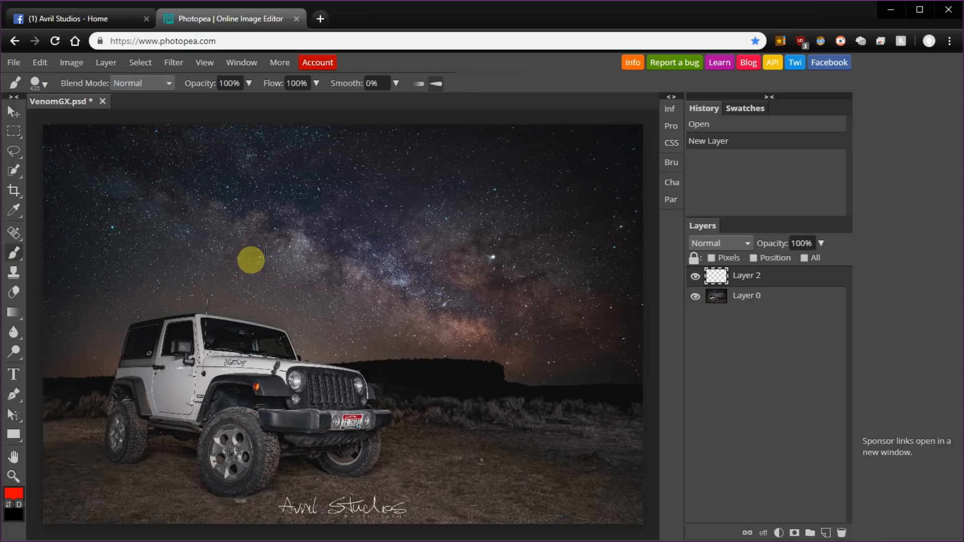
{"action": "mouse_move", "coordinate": [251, 259]}
{"action": "left_mouse_down"}
{"action": "mouse_move", "coordinate": [257, 254]}
{"action": "mouse_move", "coordinate": [215, 254]}
{"action": "mouse_move", "coordinate": [249, 260]}
{"action": "mouse_move", "coordinate": [250, 196]}
{"action": "mouse_move", "coordinate": [252, 303]}
{"action": "mouse_move", "coordinate": [242, 205]}
{"action": "mouse_move", "coordinate": [246, 265]}
{"action": "left_mouse_up"}
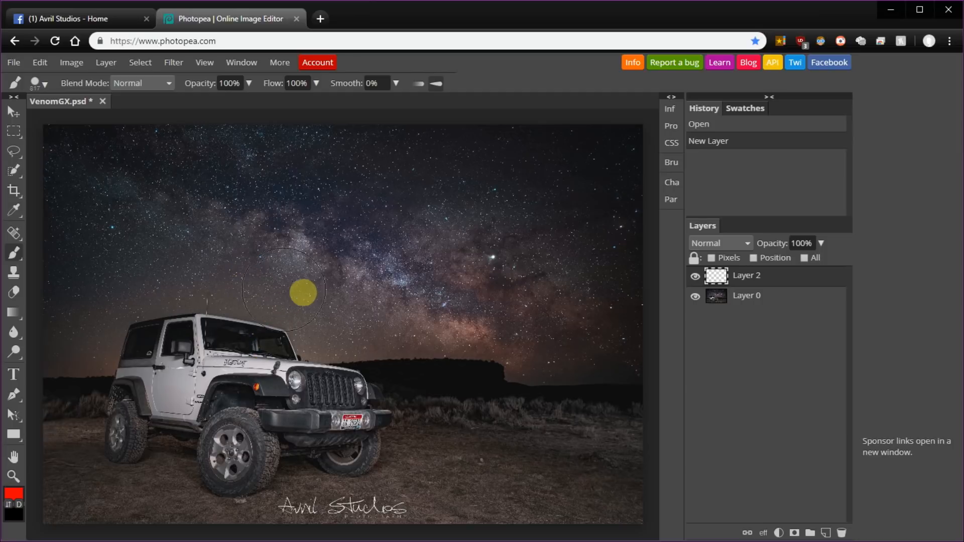
{"action": "mouse_move", "coordinate": [311, 283]}
{"action": "left_mouse_down"}
{"action": "mouse_move", "coordinate": [302, 285]}
{"action": "mouse_move", "coordinate": [322, 284]}
{"action": "left_mouse_up"}
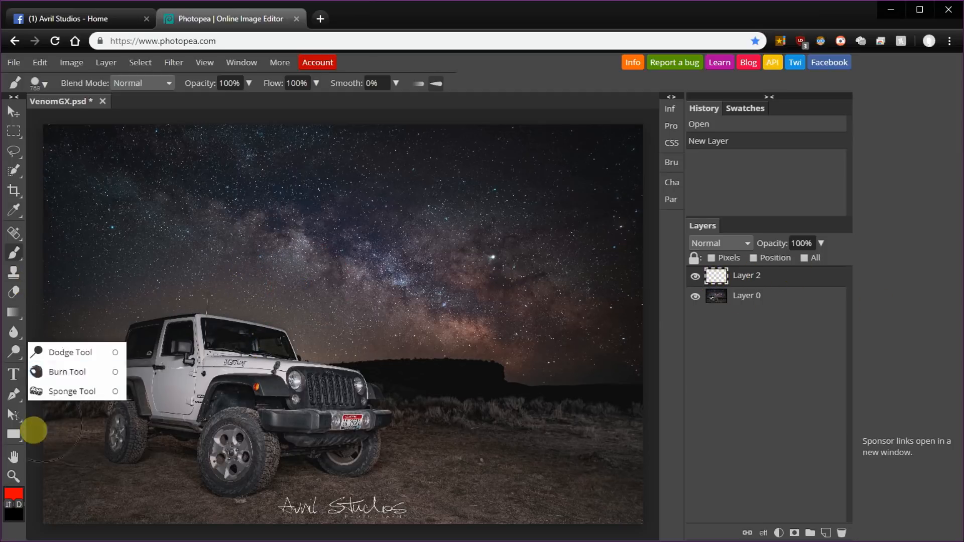
Step: Set the foreground color to black (000000)
{"action": "left_click", "coordinate": [15, 494]}
{"action": "left_click_drag", "start_coordinate": [209, 225], "coordinate": [104, 335]}
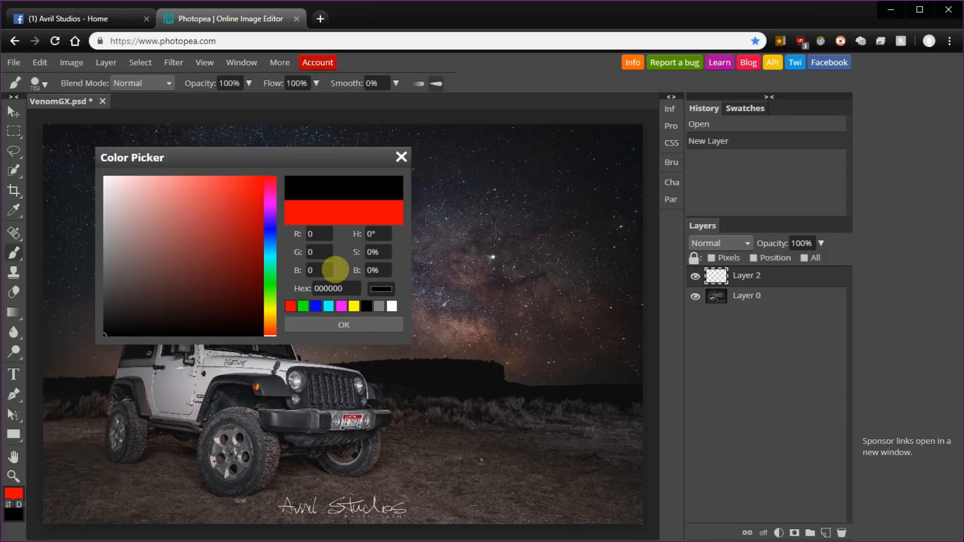
{"action": "left_click", "coordinate": [355, 323]}
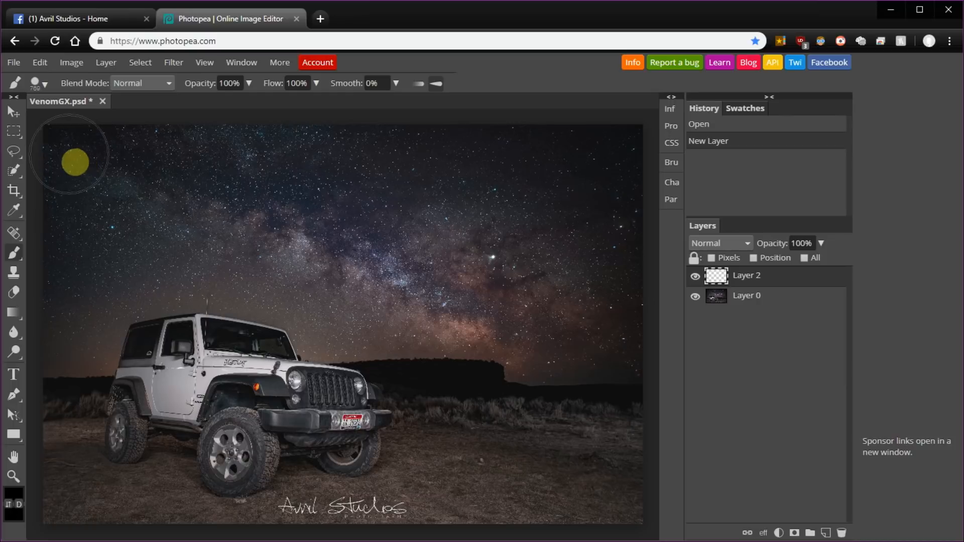
Step: Paint the whole sky black on the new layer, overlapping the jeep and the ridge, and hide that layer
{"action": "mouse_move", "coordinate": [64, 149]}
{"action": "left_mouse_down"}
{"action": "mouse_move", "coordinate": [493, 179]}
{"action": "mouse_move", "coordinate": [604, 160]}
{"action": "mouse_move", "coordinate": [584, 147]}
{"action": "mouse_move", "coordinate": [329, 152]}
{"action": "mouse_move", "coordinate": [12, 190]}
{"action": "mouse_move", "coordinate": [52, 362]}
{"action": "mouse_move", "coordinate": [211, 361]}
{"action": "mouse_move", "coordinate": [445, 340]}
{"action": "mouse_move", "coordinate": [626, 385]}
{"action": "mouse_move", "coordinate": [642, 213]}
{"action": "mouse_move", "coordinate": [138, 200]}
{"action": "mouse_move", "coordinate": [61, 215]}
{"action": "mouse_move", "coordinate": [42, 242]}
{"action": "mouse_move", "coordinate": [201, 235]}
{"action": "mouse_move", "coordinate": [372, 259]}
{"action": "mouse_move", "coordinate": [239, 229]}
{"action": "mouse_move", "coordinate": [585, 260]}
{"action": "mouse_move", "coordinate": [597, 274]}
{"action": "mouse_move", "coordinate": [582, 310]}
{"action": "mouse_move", "coordinate": [435, 286]}
{"action": "mouse_move", "coordinate": [155, 307]}
{"action": "mouse_move", "coordinate": [71, 295]}
{"action": "mouse_move", "coordinate": [119, 285]}
{"action": "left_mouse_up"}
{"action": "left_click", "coordinate": [500, 268]}
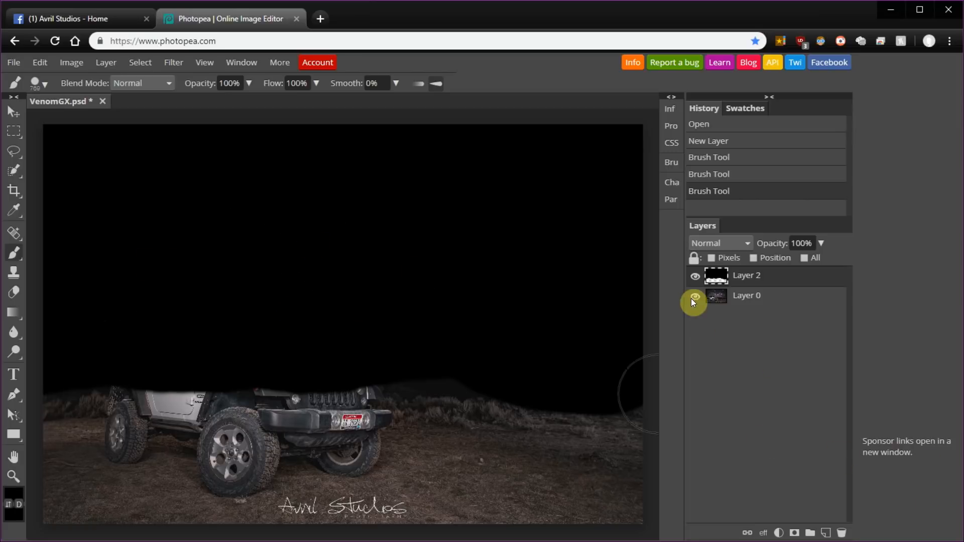
{"action": "left_click", "coordinate": [697, 277]}
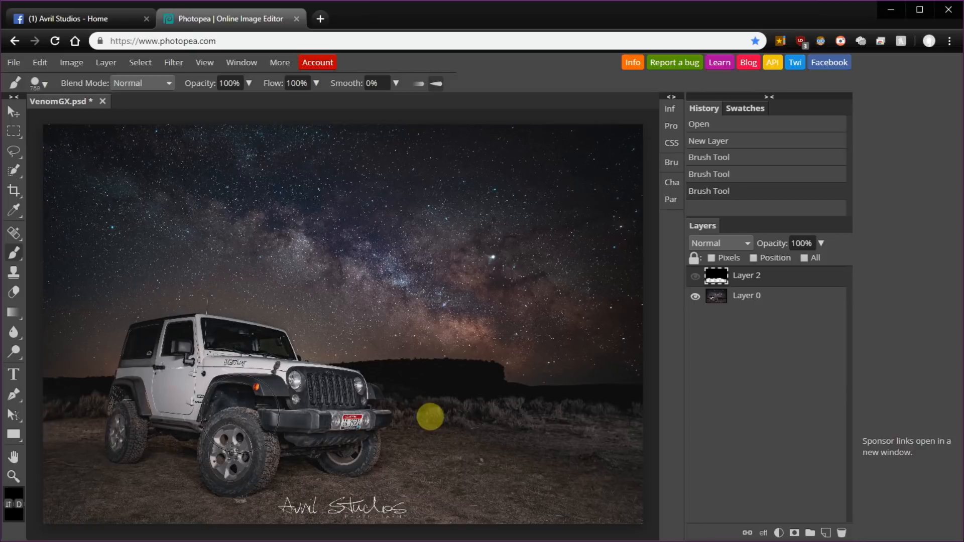
Step: Rename the black-painted layer Sky and add another empty layer above it named Ridge
{"action": "left_click", "coordinate": [827, 534]}
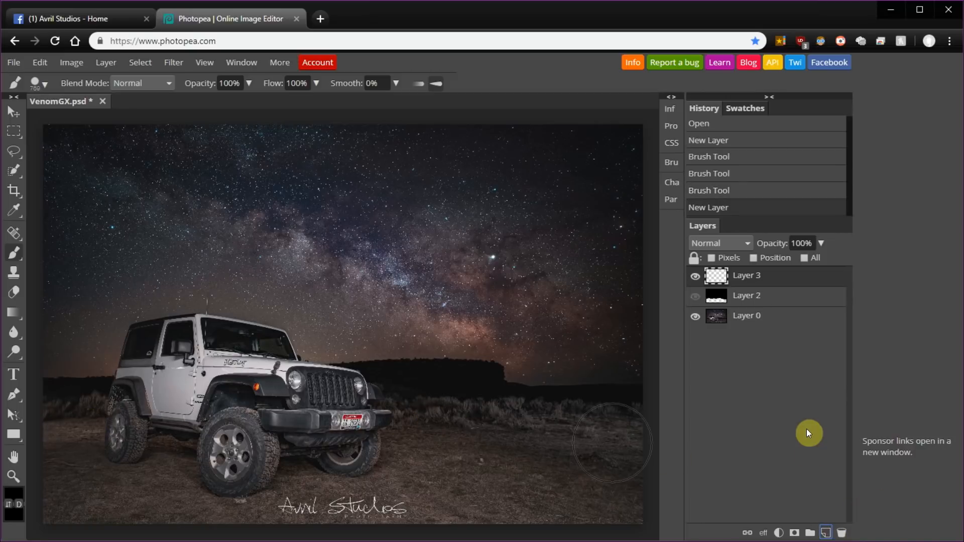
{"action": "double_click", "coordinate": [750, 296]}
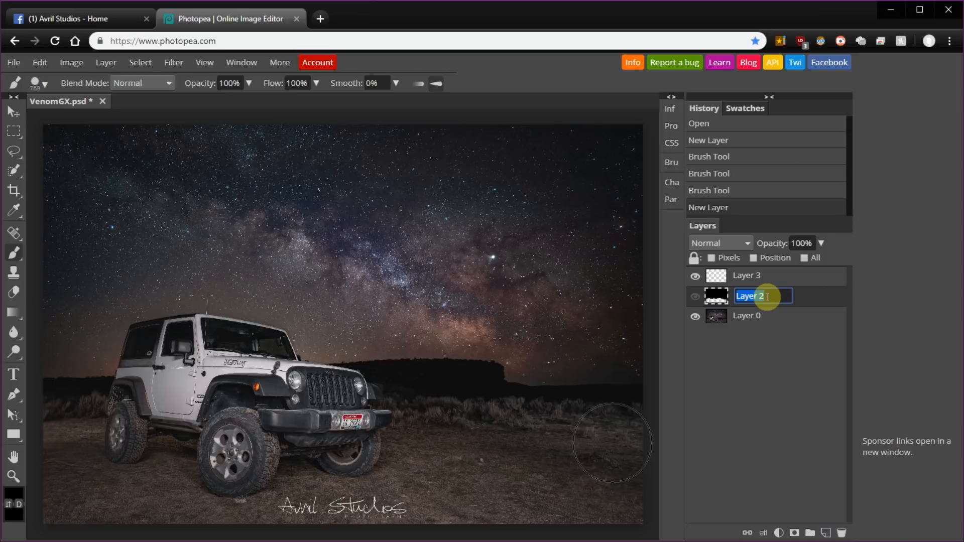
{"action": "type", "text": "Sky"}
{"action": "key", "text": "Return"}
{"action": "double_click", "coordinate": [750, 276]}
{"action": "type", "text": "Ri"}
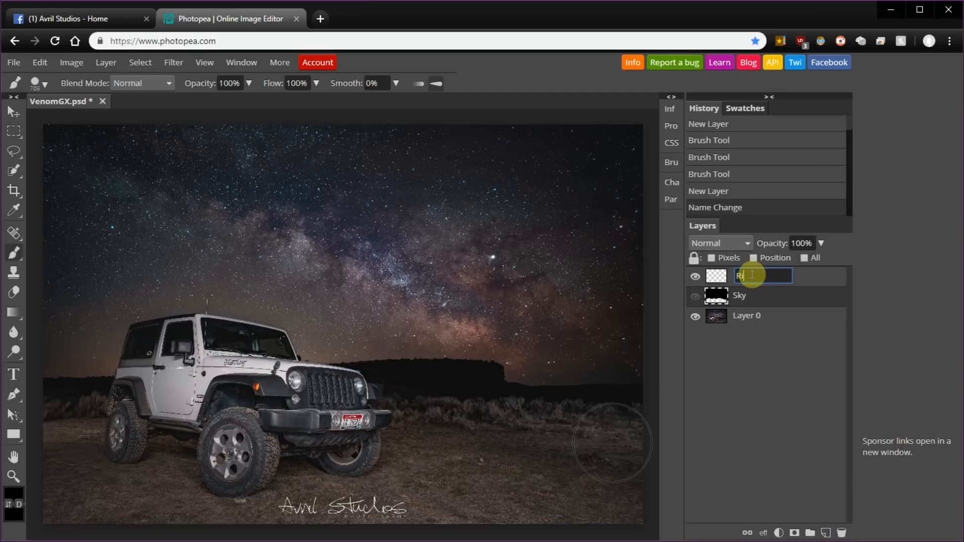
{"action": "type", "text": "dge"}
{"action": "left_click", "coordinate": [770, 365]}
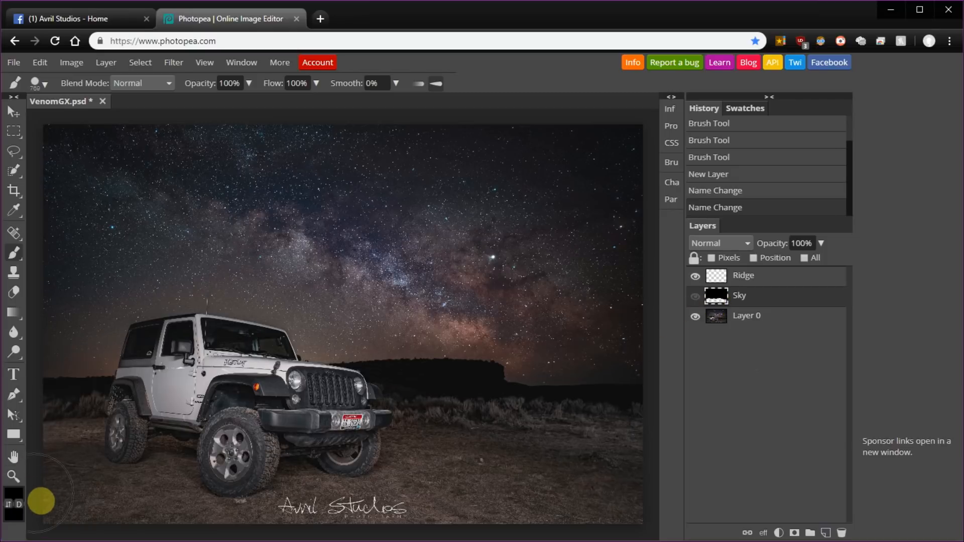
Step: Set the foreground color to a very dark grey, hex 1c1c1c with 11% brightness
{"action": "left_click", "coordinate": [14, 497]}
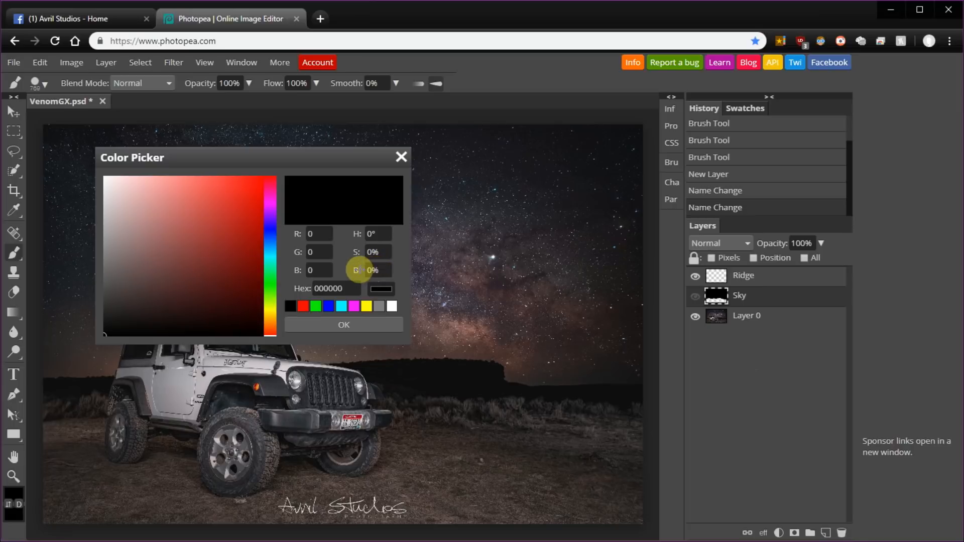
{"action": "left_click_drag", "start_coordinate": [357, 270], "coordinate": [365, 271]}
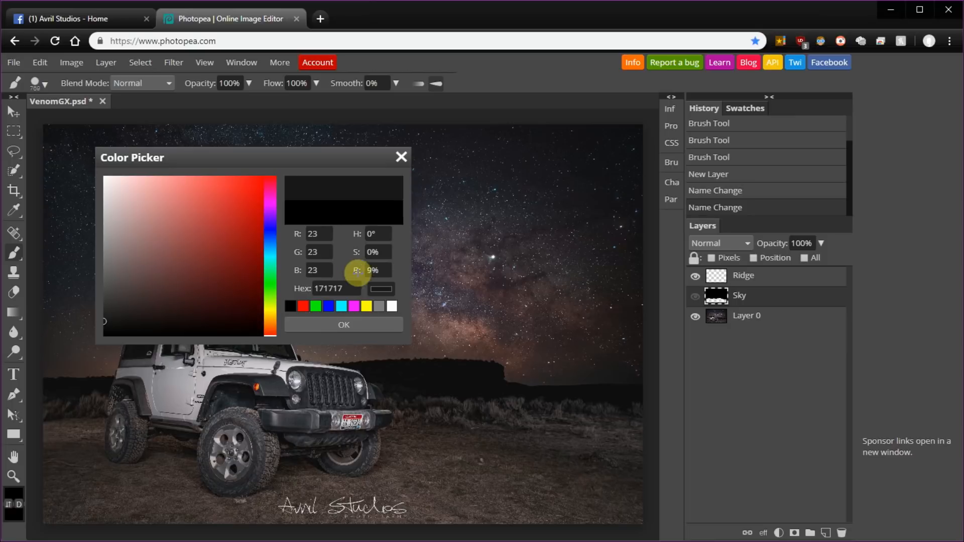
{"action": "left_click_drag", "start_coordinate": [357, 269], "coordinate": [358, 269]}
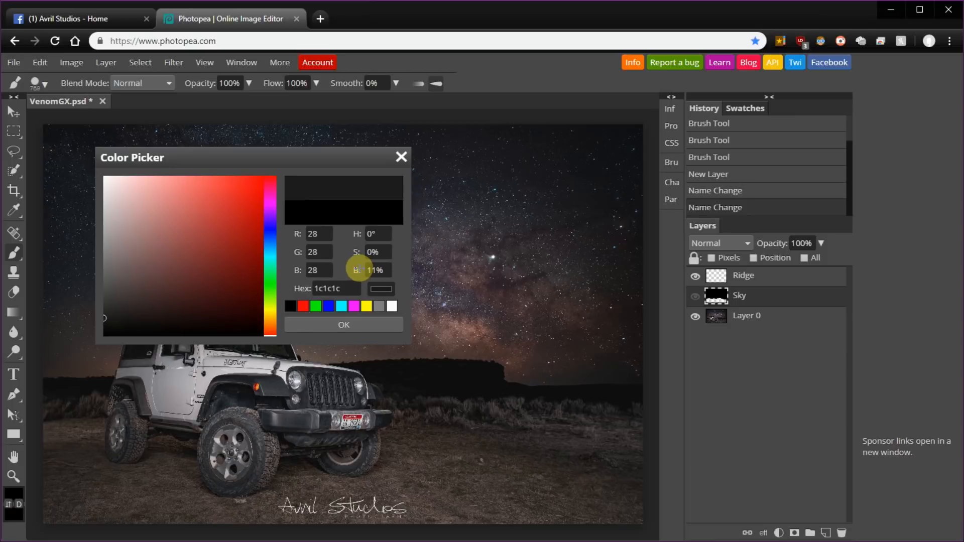
{"action": "left_click", "coordinate": [335, 326]}
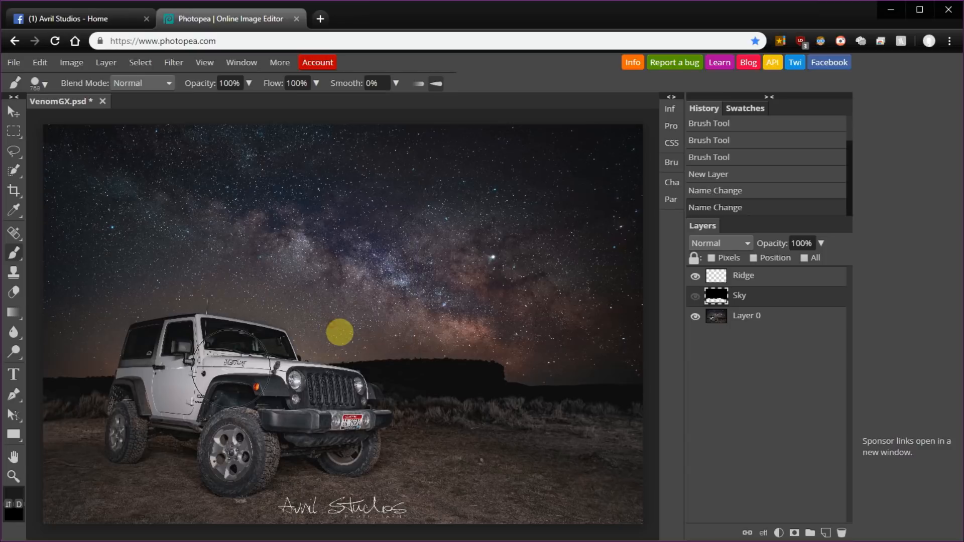
Step: Reduce the brush size to about 337 px
{"action": "right_click", "coordinate": [392, 323]}
{"action": "mouse_move", "coordinate": [377, 338]}
{"action": "left_mouse_down"}
{"action": "mouse_move", "coordinate": [376, 321]}
{"action": "mouse_move", "coordinate": [378, 340]}
{"action": "mouse_move", "coordinate": [357, 355]}
{"action": "left_mouse_up"}
{"action": "left_click_drag", "start_coordinate": [353, 355], "coordinate": [269, 370]}
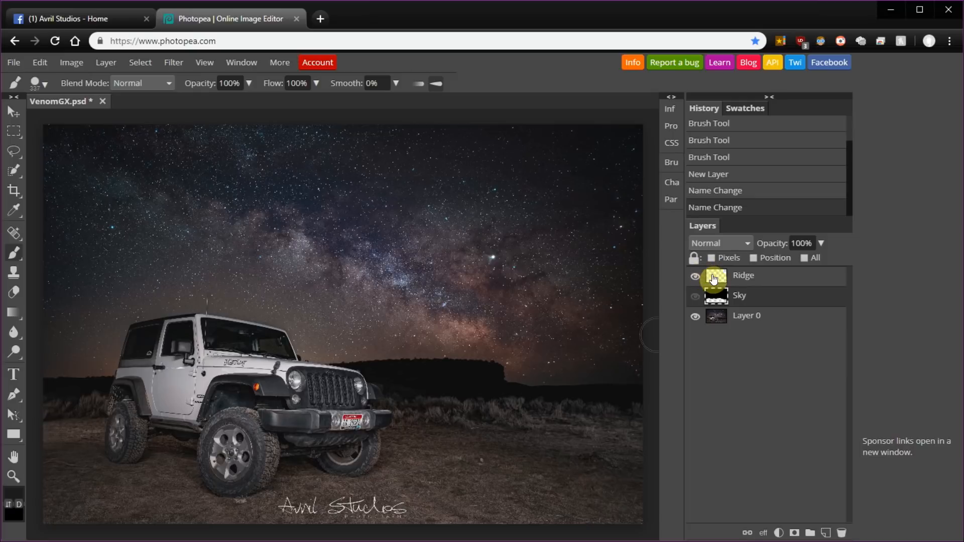
Step: Paint the distant ridge dark grey on the Ridge layer on both sides of the jeep, following its skyline, and hide the layer
{"action": "left_click", "coordinate": [716, 277]}
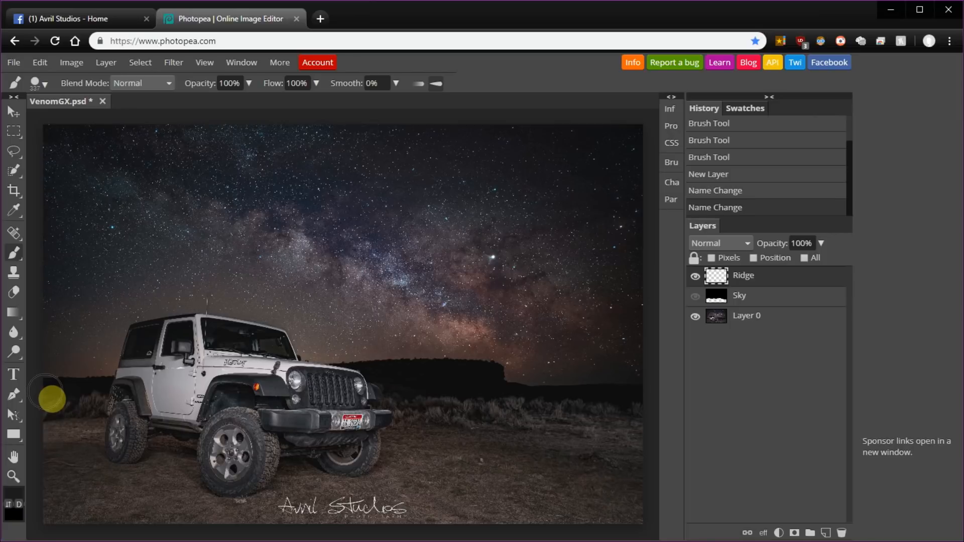
{"action": "left_click_drag", "start_coordinate": [51, 399], "coordinate": [128, 396]}
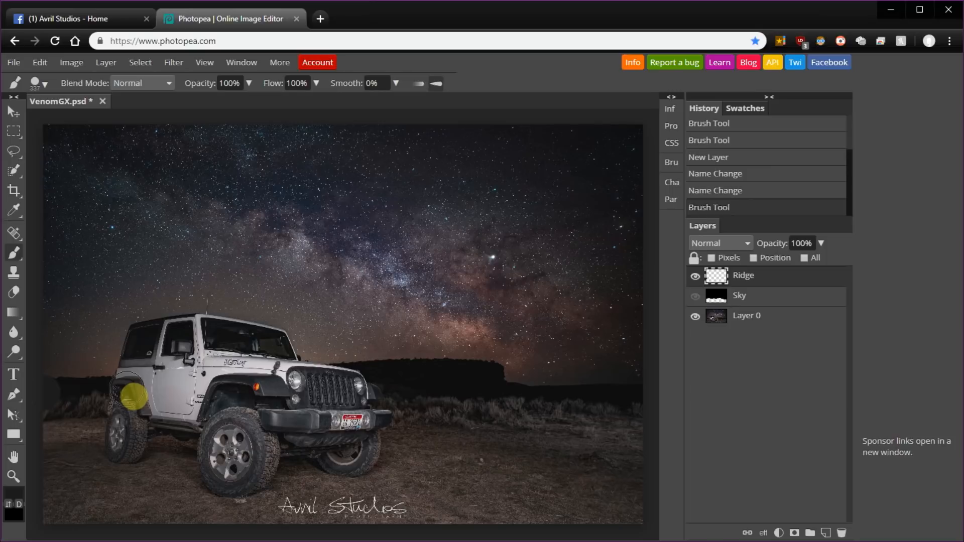
{"action": "left_click_drag", "start_coordinate": [128, 396], "coordinate": [129, 396]}
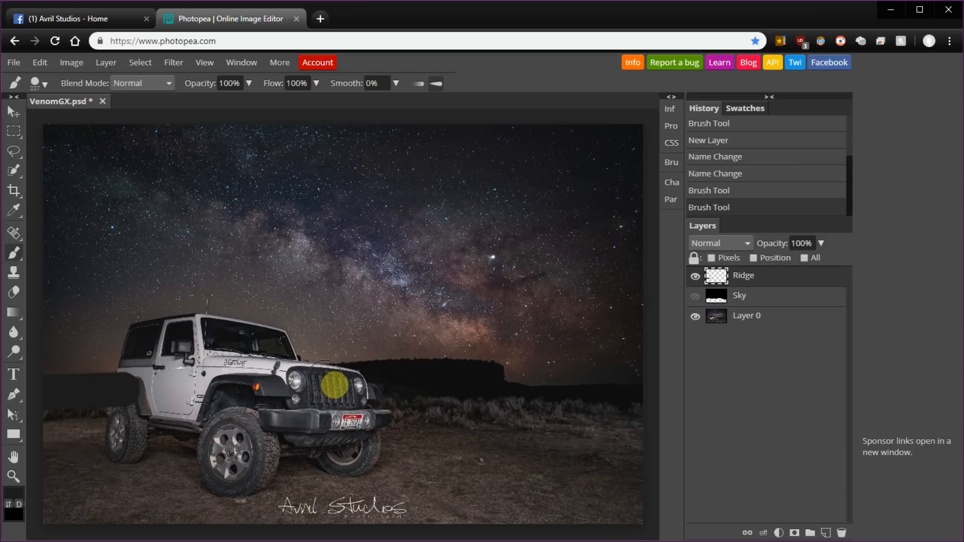
{"action": "left_click", "coordinate": [328, 380]}
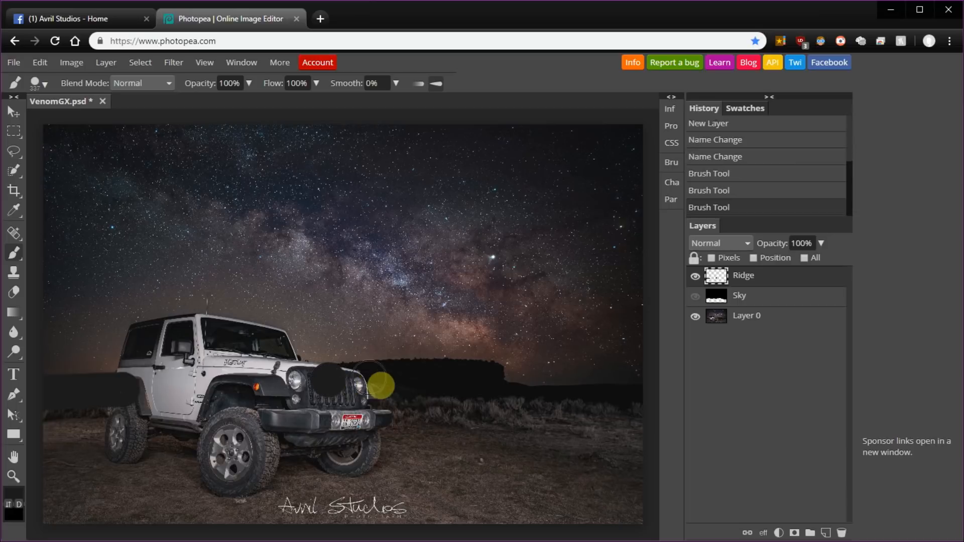
{"action": "left_click", "coordinate": [391, 380], "text": "shift"}
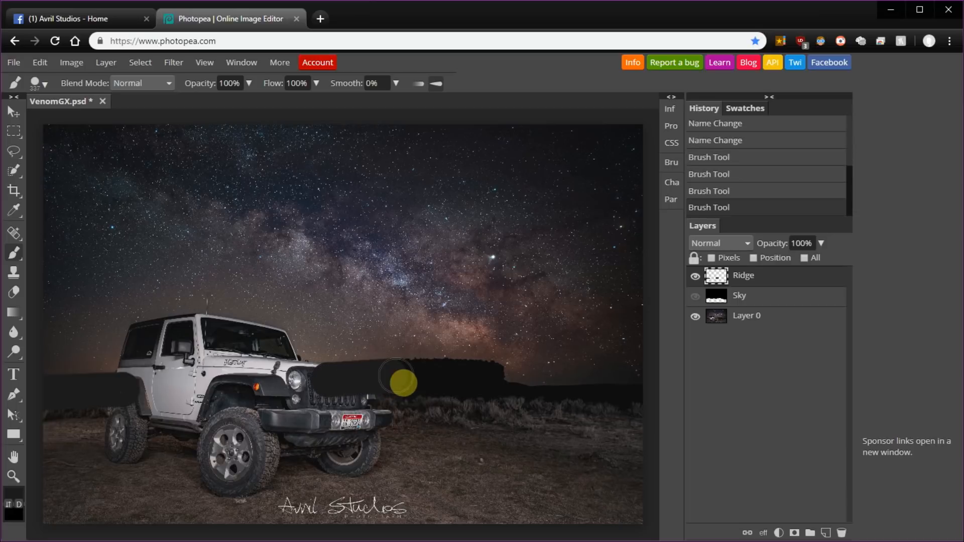
{"action": "left_click", "coordinate": [454, 379], "text": "shift"}
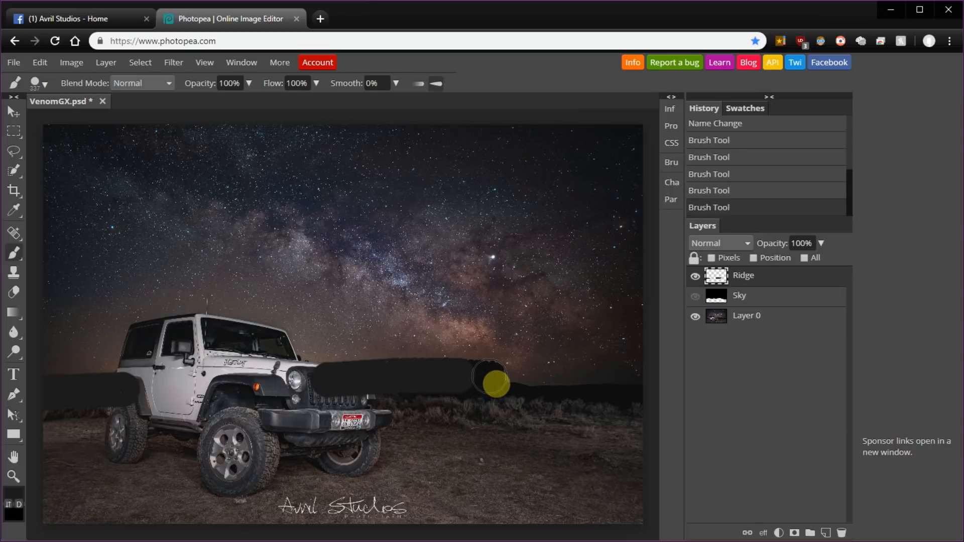
{"action": "left_click", "coordinate": [488, 376], "text": "shift"}
{"action": "mouse_move", "coordinate": [494, 384]}
{"action": "left_mouse_down"}
{"action": "mouse_move", "coordinate": [504, 406]}
{"action": "mouse_move", "coordinate": [521, 405]}
{"action": "left_mouse_up"}
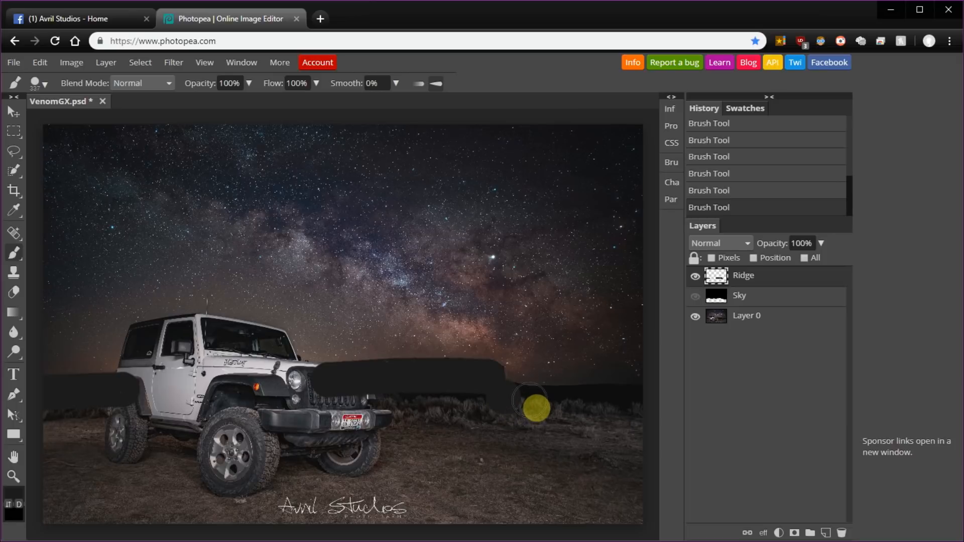
{"action": "left_click", "coordinate": [529, 403]}
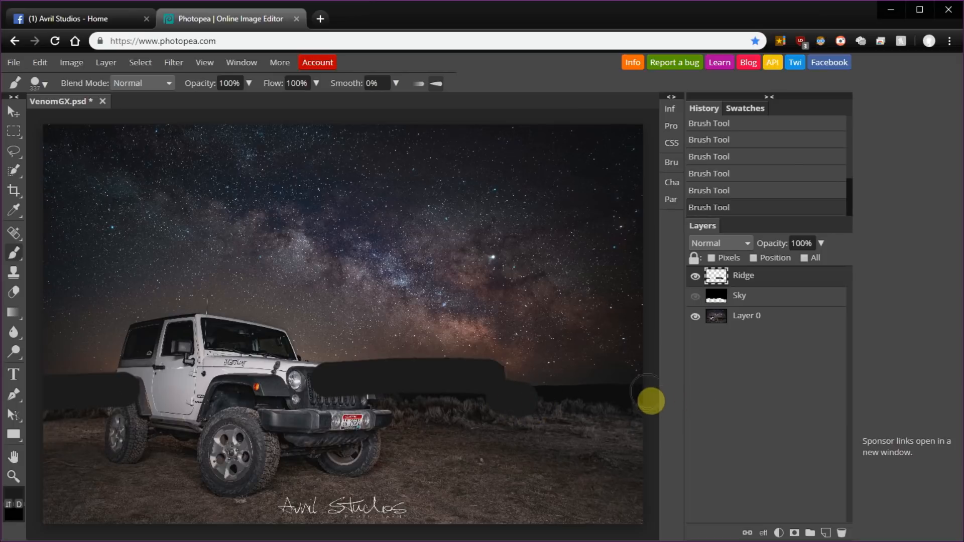
{"action": "left_click_drag", "start_coordinate": [641, 400], "coordinate": [552, 402]}
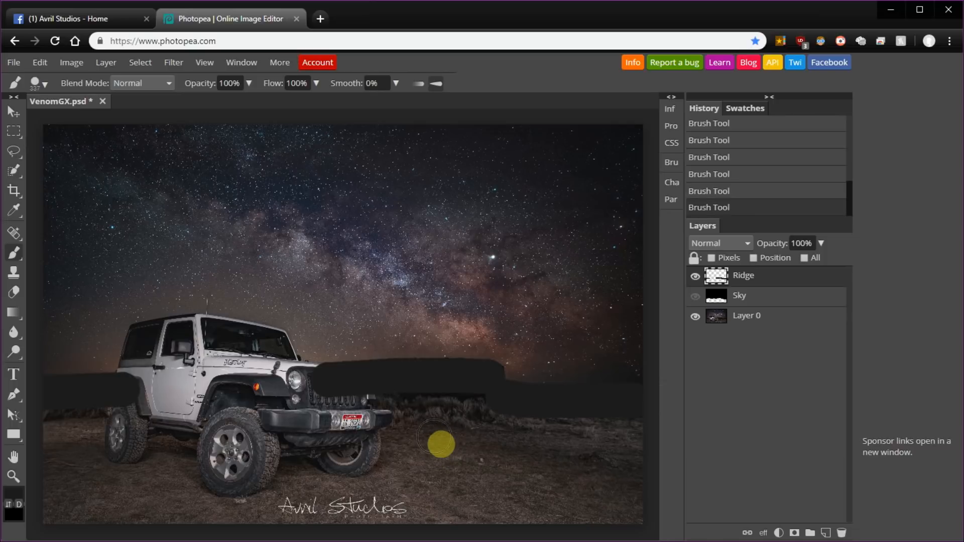
{"action": "left_click", "coordinate": [695, 275]}
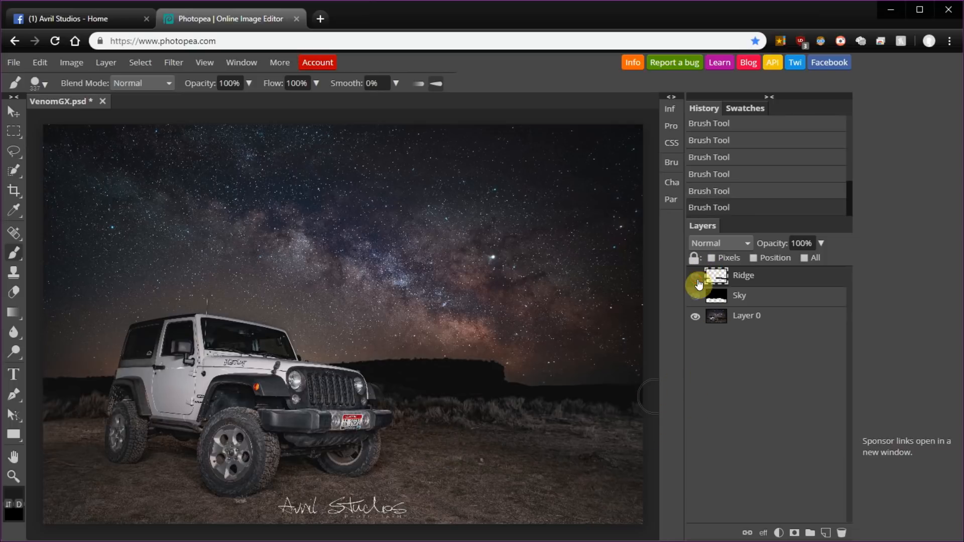
Step: Add a new layer on top of the stack and name it Ground
{"action": "left_click", "coordinate": [825, 532]}
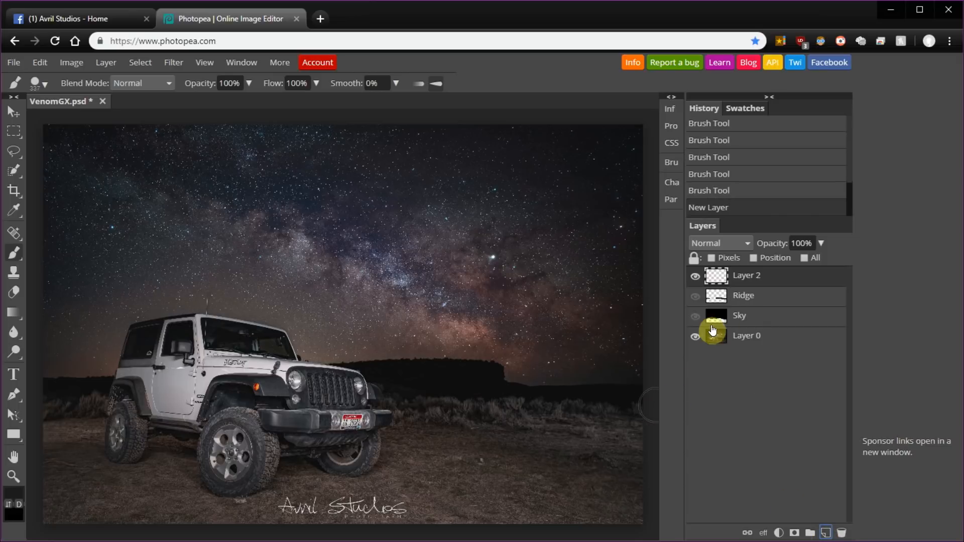
{"action": "left_click", "coordinate": [749, 276]}
{"action": "double_click", "coordinate": [750, 277]}
{"action": "type", "text": "Ground"}
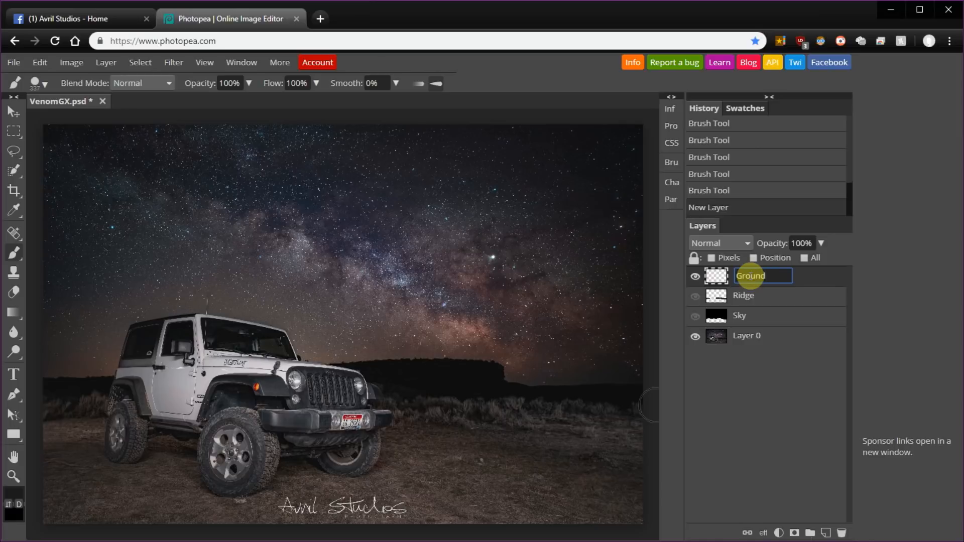
{"action": "key", "text": "Return"}
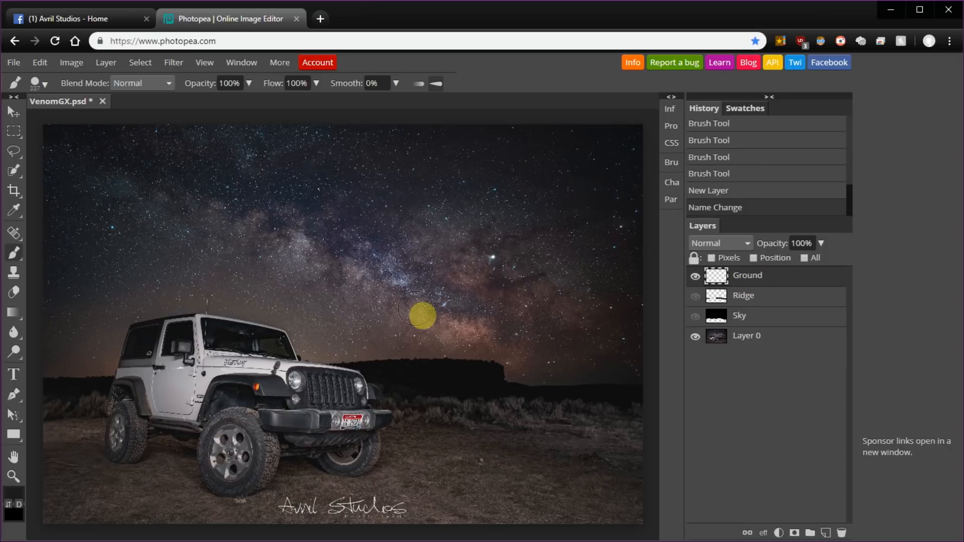
Step: Select the whole ground with the Polygonal Lasso, following the brush line below the ridge, cutting across the jeep and enclosing the image's lower edge
{"action": "right_click", "coordinate": [14, 152]}
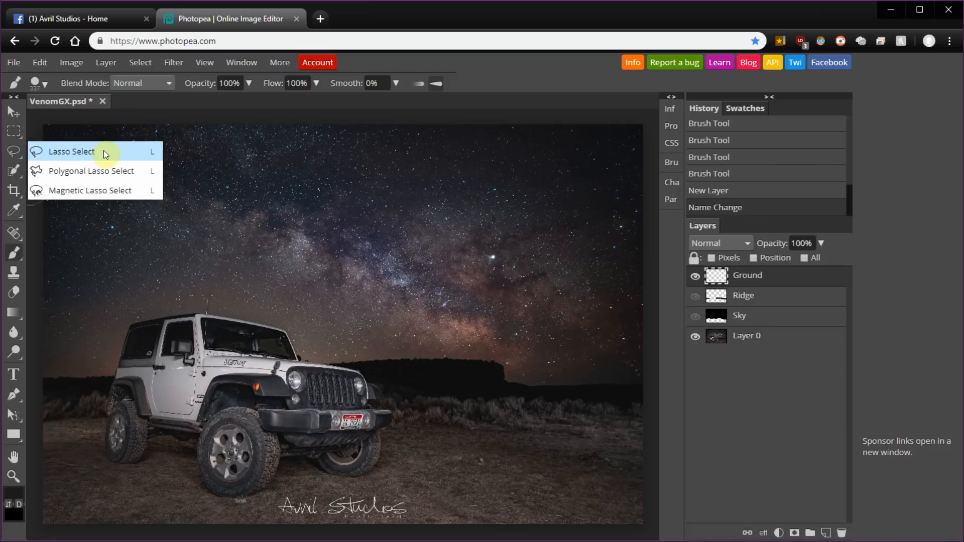
{"action": "left_click", "coordinate": [94, 174]}
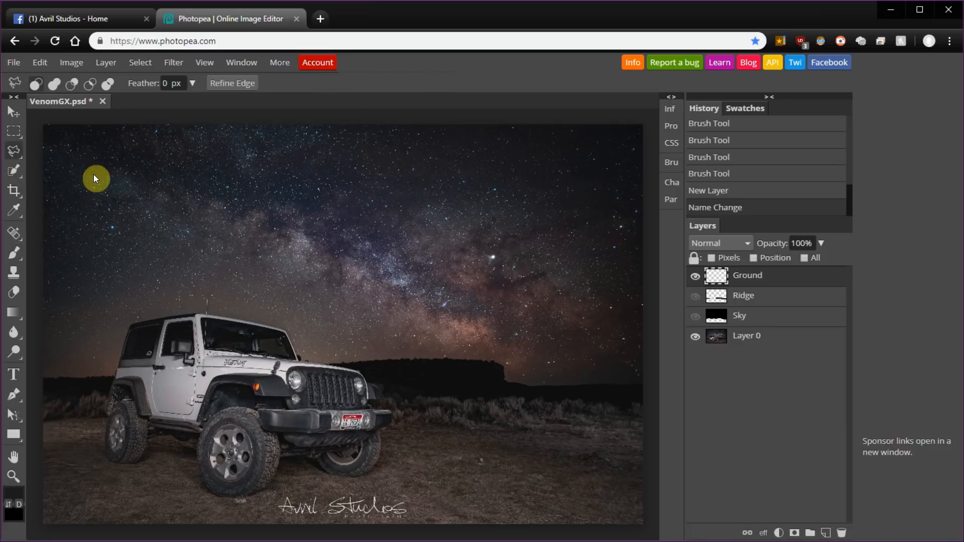
{"action": "left_click", "coordinate": [41, 396]}
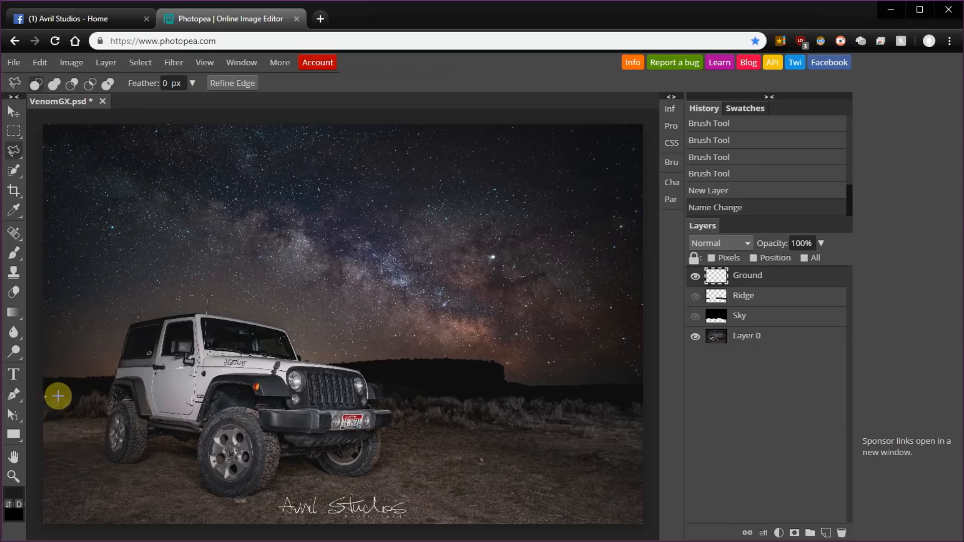
{"action": "left_click", "coordinate": [115, 392]}
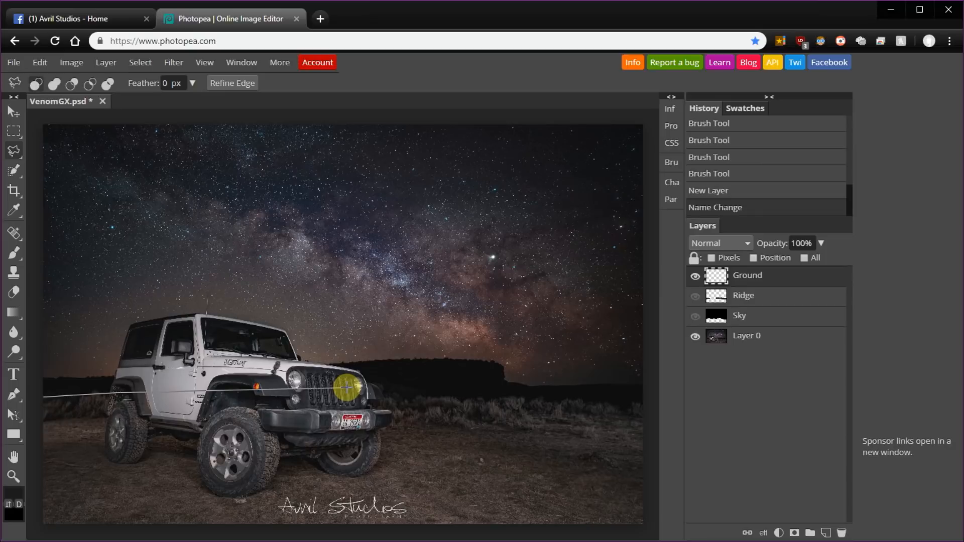
{"action": "left_click", "coordinate": [367, 388]}
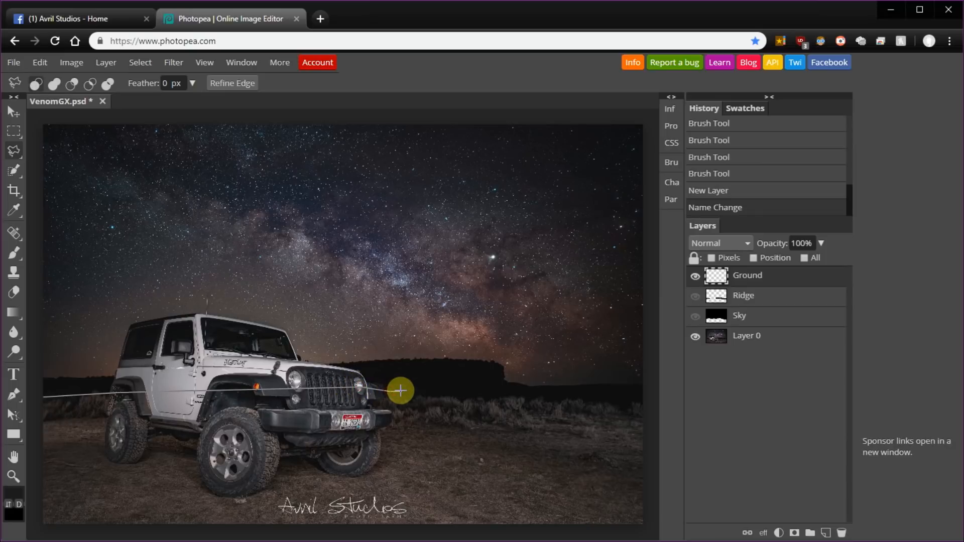
{"action": "left_click", "coordinate": [408, 401]}
{"action": "left_click", "coordinate": [418, 394]}
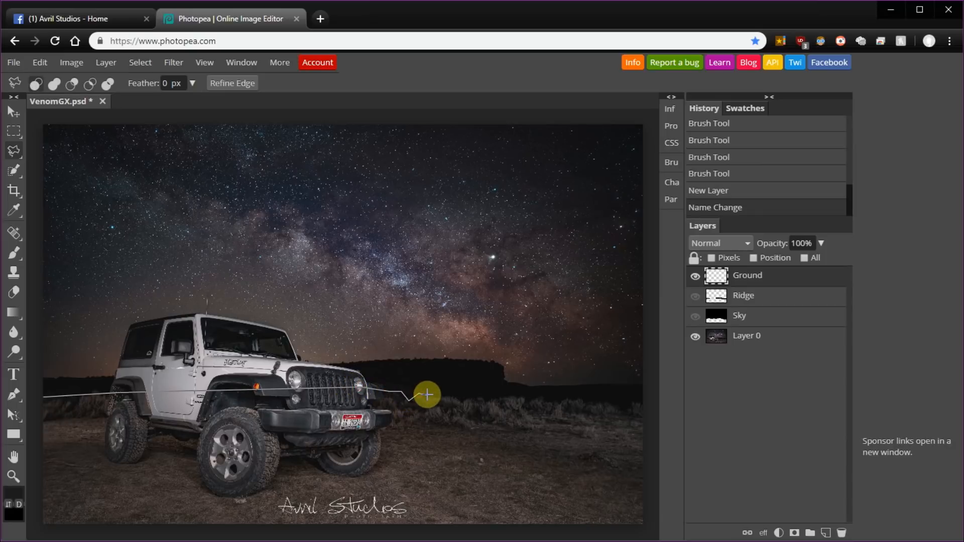
{"action": "left_click", "coordinate": [463, 399]}
{"action": "left_click", "coordinate": [485, 396]}
{"action": "left_click", "coordinate": [491, 397]}
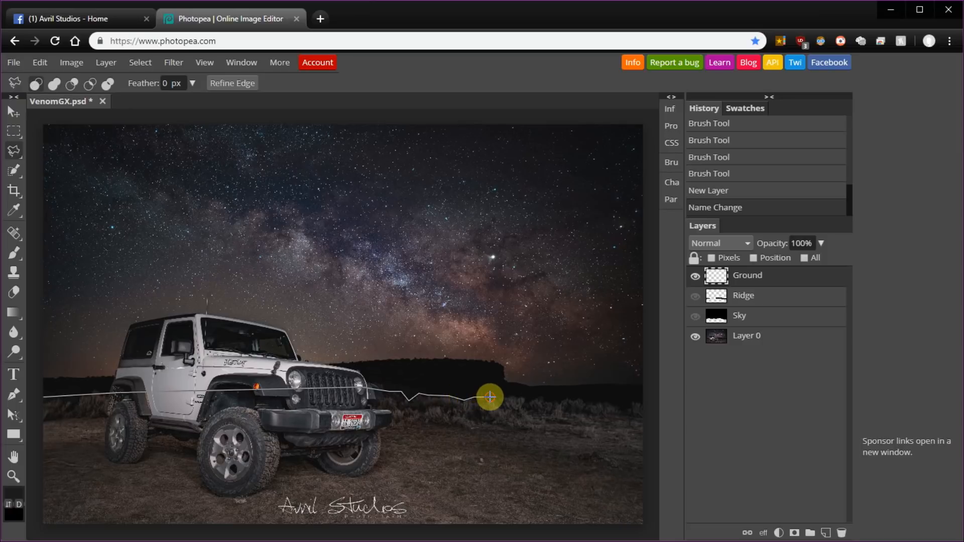
{"action": "left_click", "coordinate": [516, 396]}
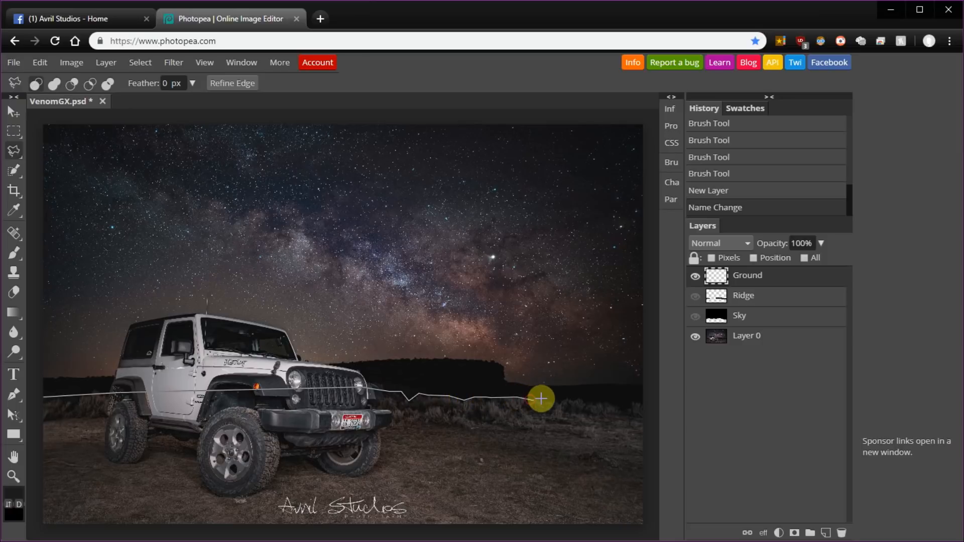
{"action": "left_click", "coordinate": [547, 400]}
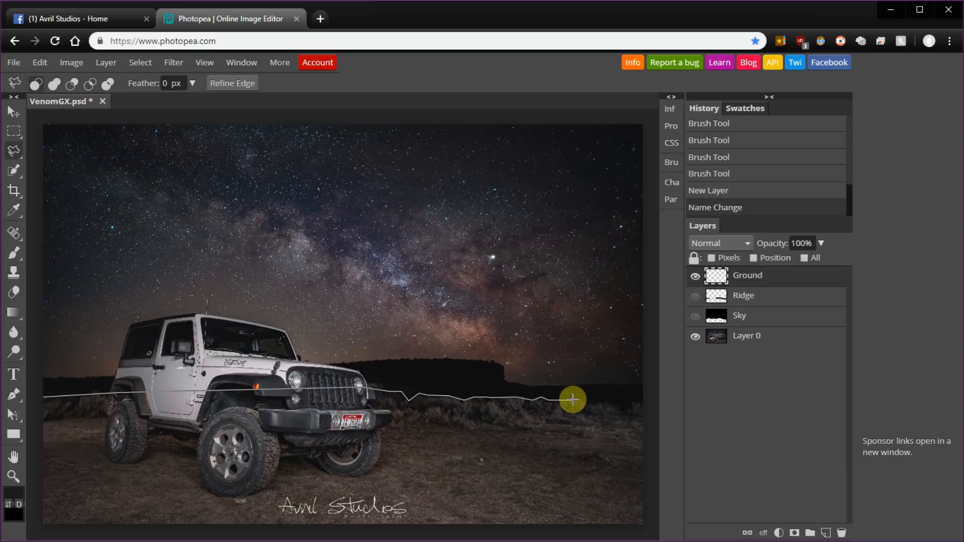
{"action": "left_click", "coordinate": [607, 400]}
{"action": "left_click", "coordinate": [626, 410]}
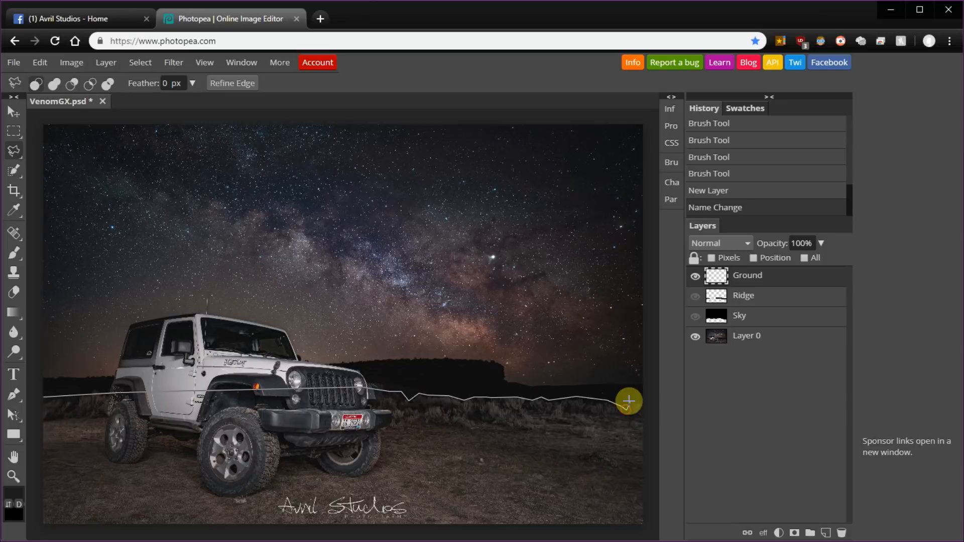
{"action": "left_click", "coordinate": [634, 401]}
{"action": "left_click", "coordinate": [647, 400]}
{"action": "left_click", "coordinate": [644, 527]}
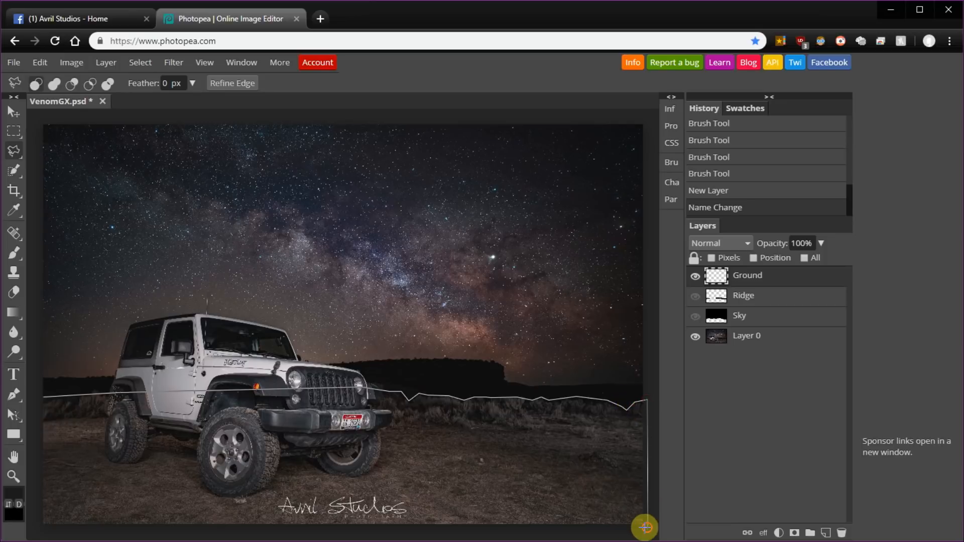
{"action": "left_click", "coordinate": [40, 528]}
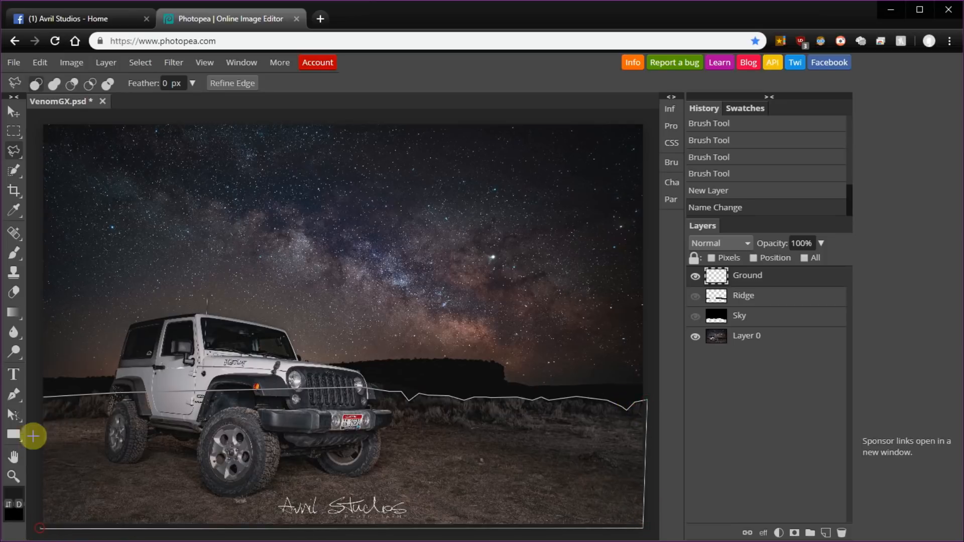
{"action": "left_click", "coordinate": [38, 400]}
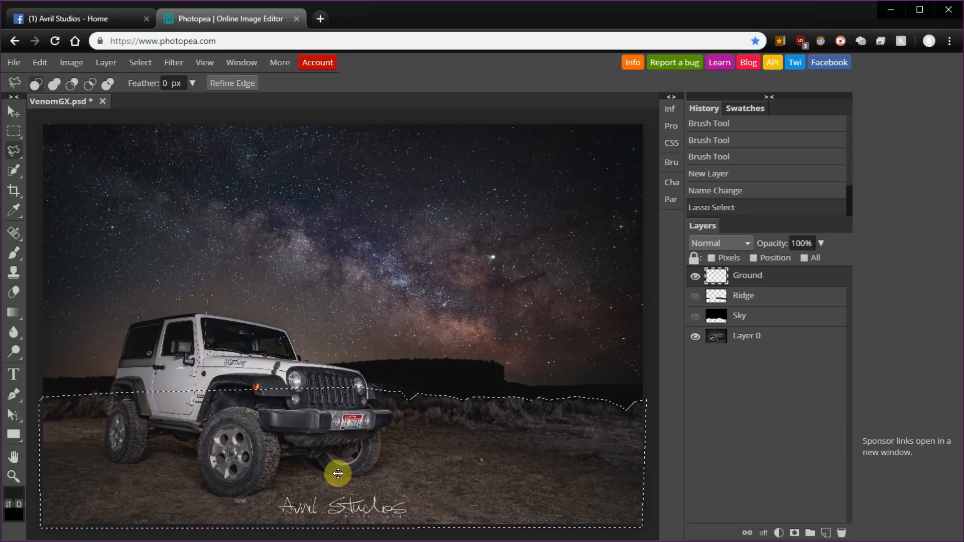
Step: With the Gradient tool, set the gradient's starting color stop to dark grey, hex 444444
{"action": "right_click", "coordinate": [7, 312]}
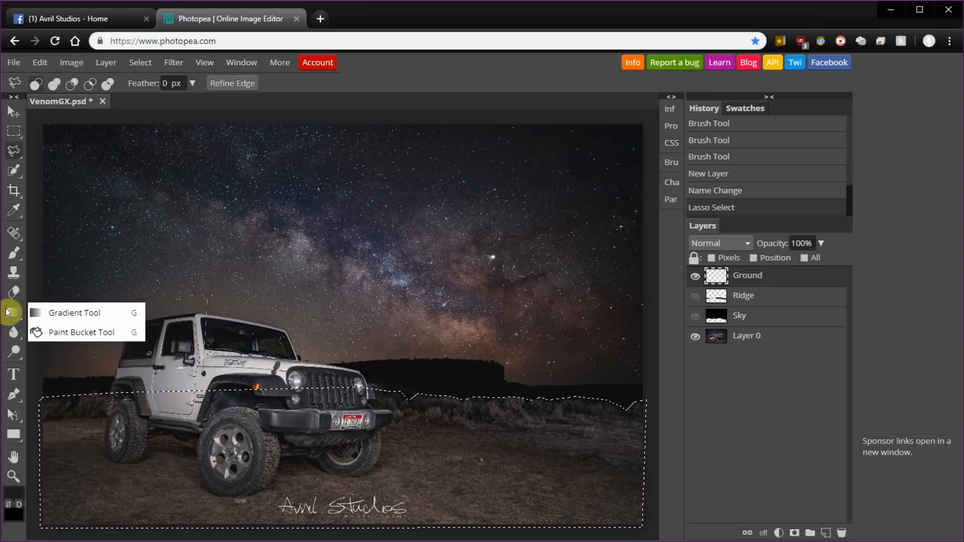
{"action": "left_click", "coordinate": [41, 312]}
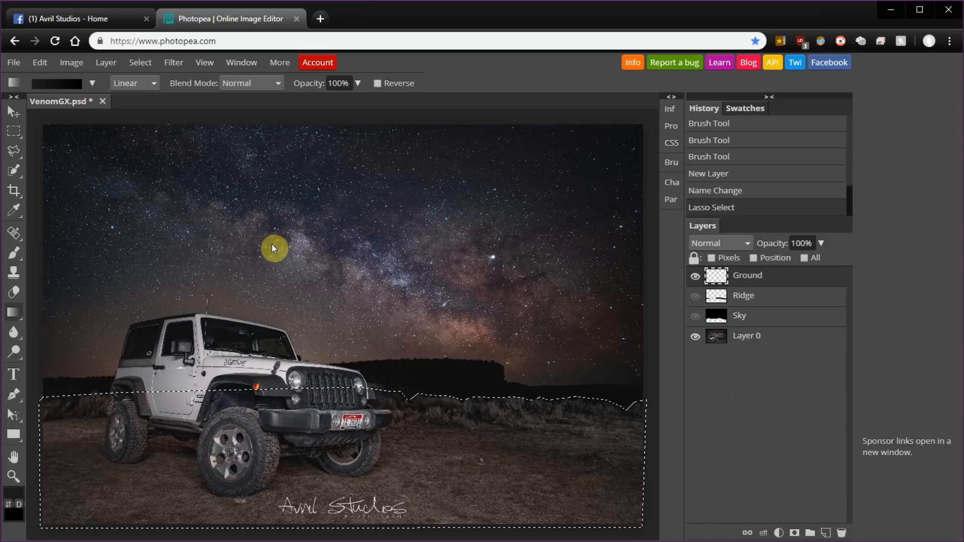
{"action": "left_click", "coordinate": [56, 83]}
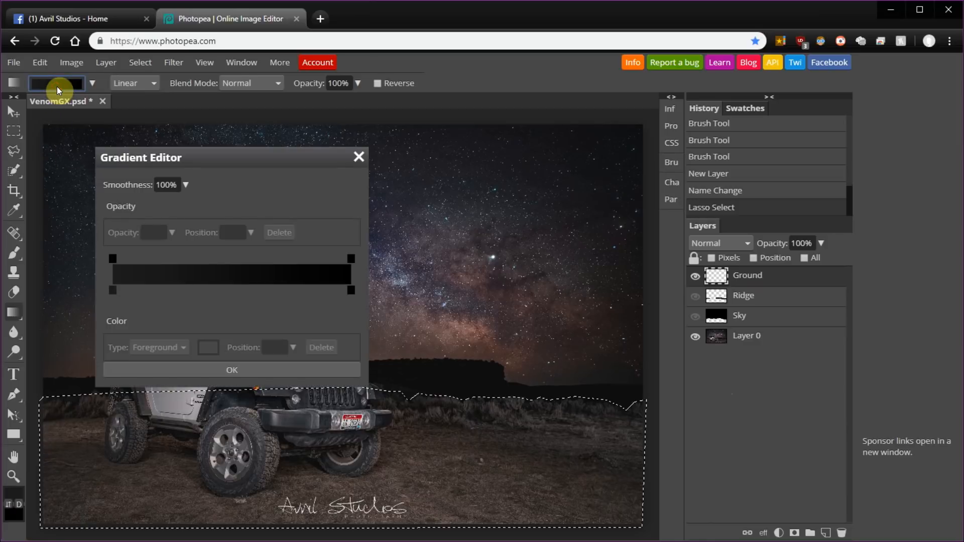
{"action": "left_click", "coordinate": [112, 291]}
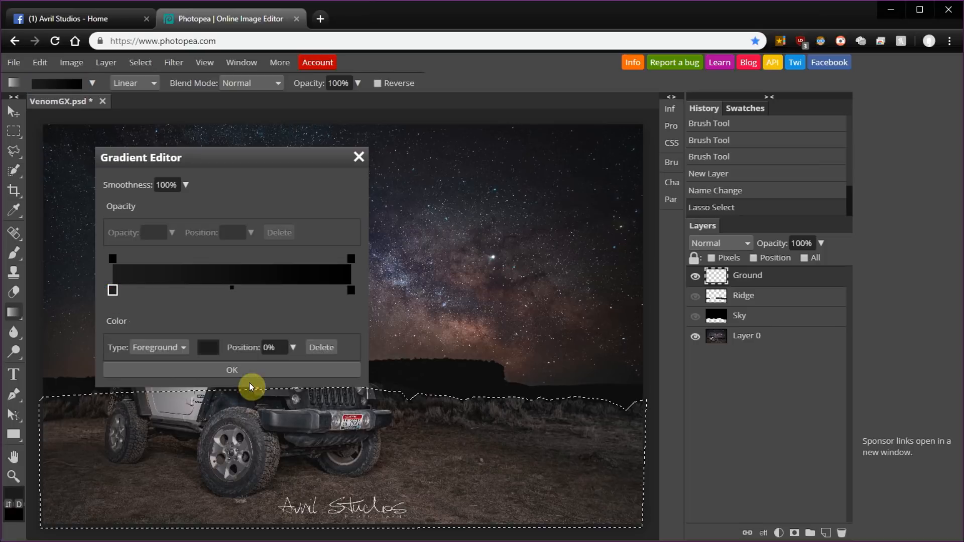
{"action": "double_click", "coordinate": [114, 290]}
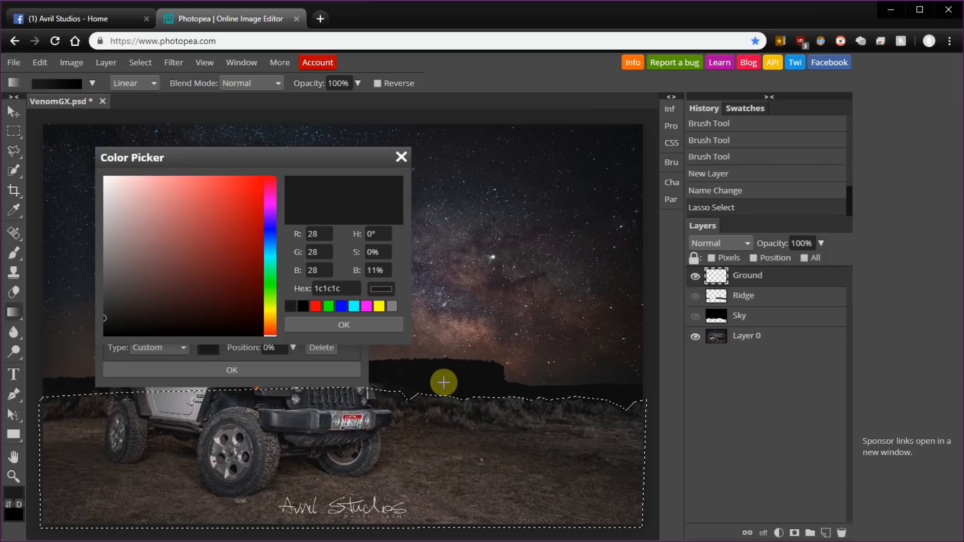
{"action": "left_click_drag", "start_coordinate": [104, 303], "coordinate": [95, 293]}
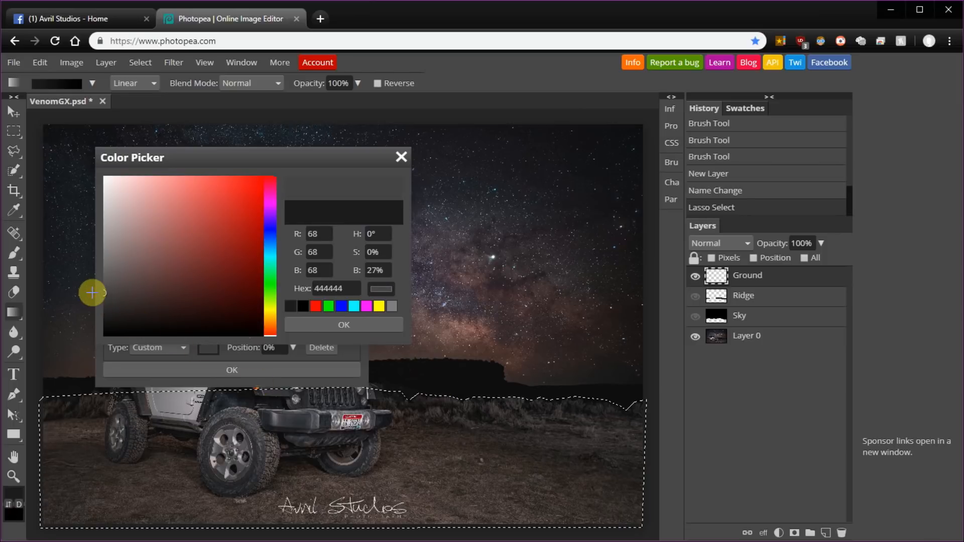
{"action": "left_click", "coordinate": [351, 327]}
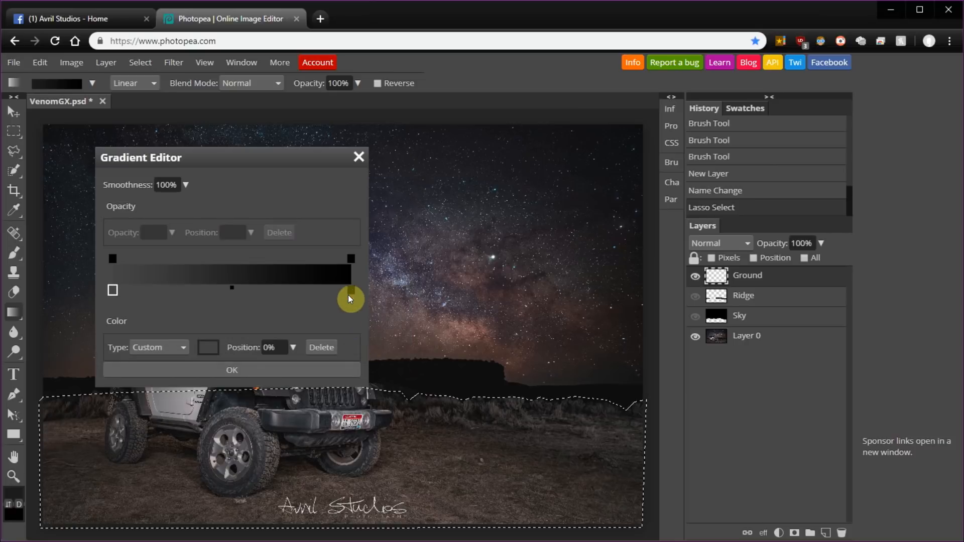
Step: Set the gradient's end color stop to light grey, hex dcdcdc, and accept the edited gradient
{"action": "left_click", "coordinate": [351, 291]}
{"action": "double_click", "coordinate": [351, 293]}
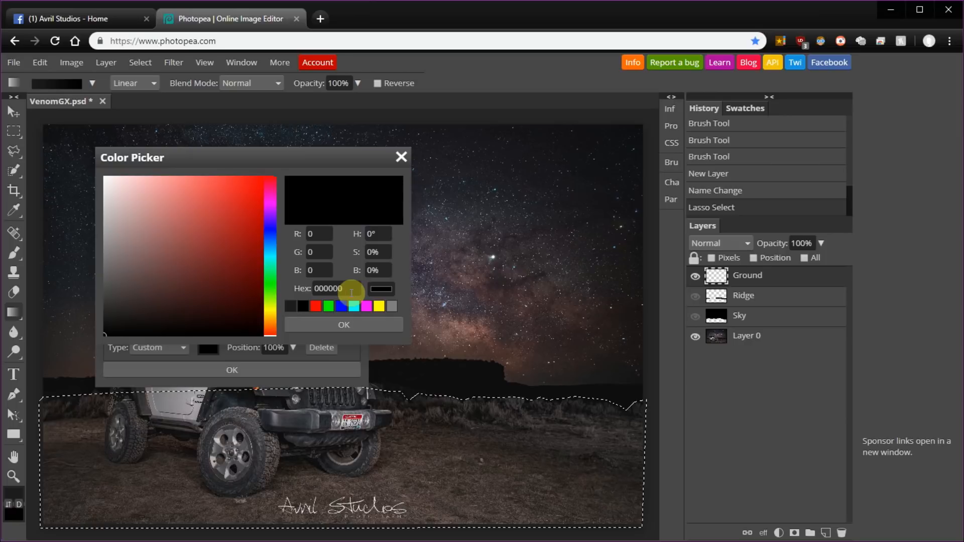
{"action": "left_click_drag", "start_coordinate": [113, 197], "coordinate": [87, 197]}
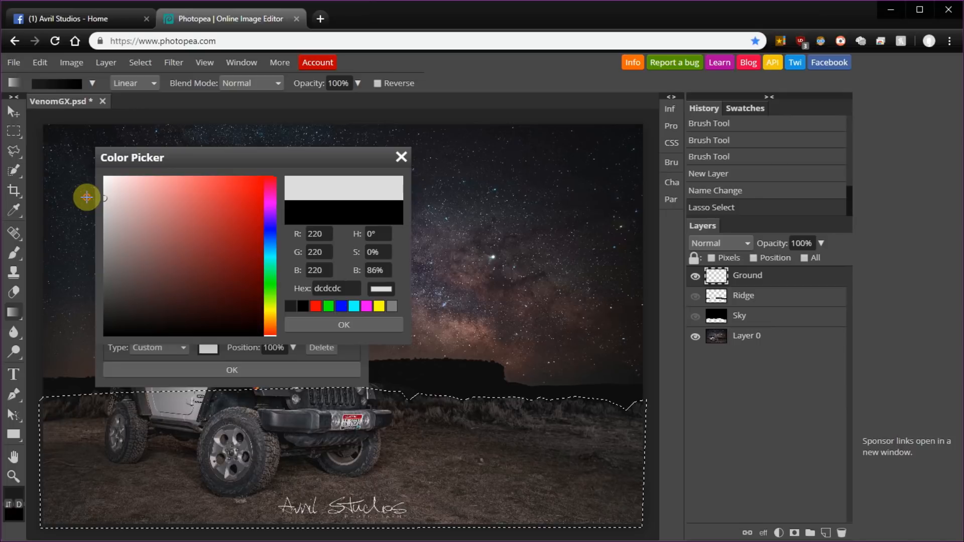
{"action": "left_click", "coordinate": [304, 320]}
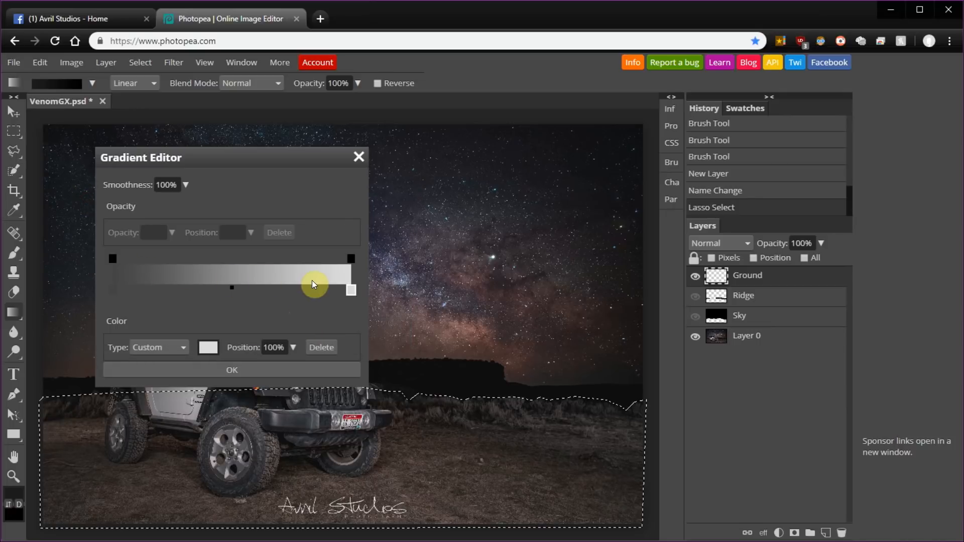
{"action": "left_click", "coordinate": [239, 370]}
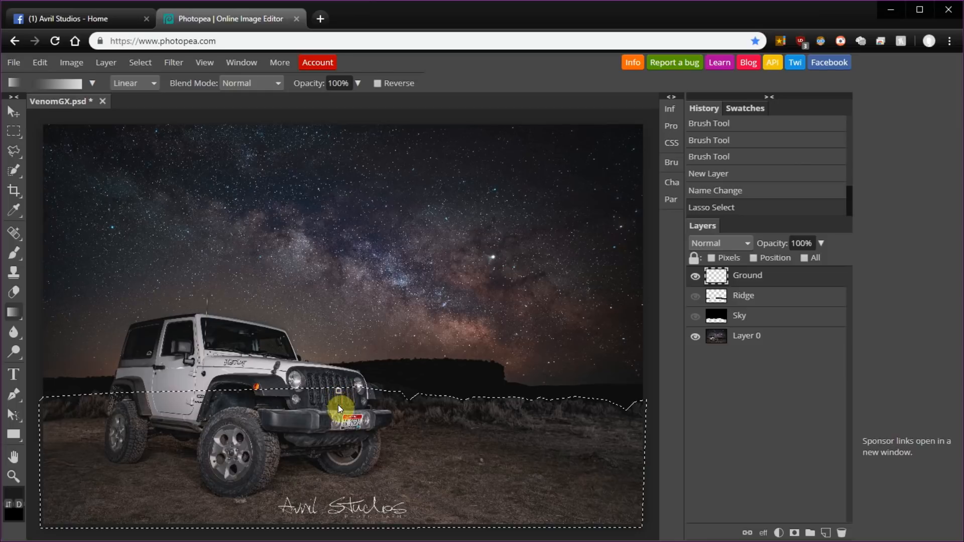
Step: Try filling the ground selection with a vertical linear gradient running from its upper edge to just below the image
{"action": "left_click_drag", "start_coordinate": [340, 438], "coordinate": [341, 536]}
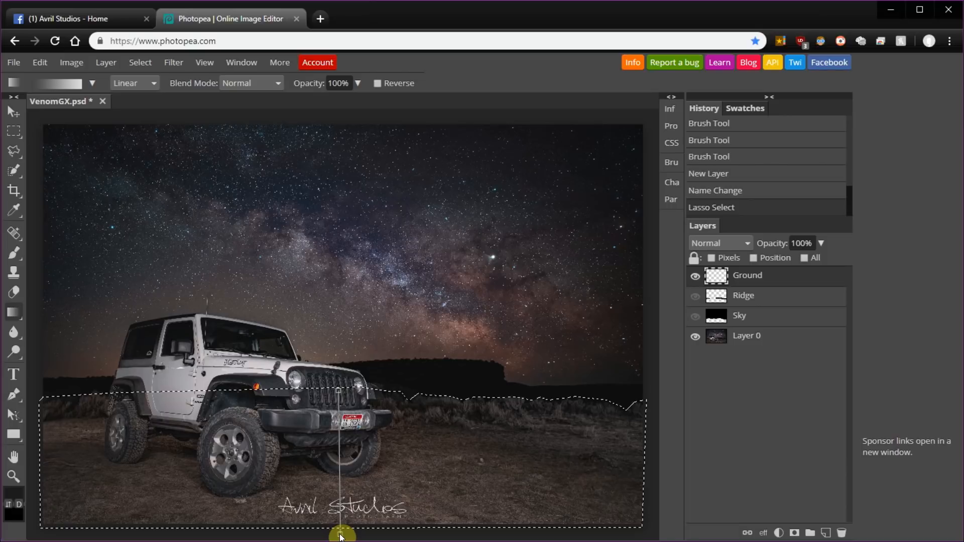
{"action": "left_click_drag", "start_coordinate": [340, 536], "coordinate": [340, 534]}
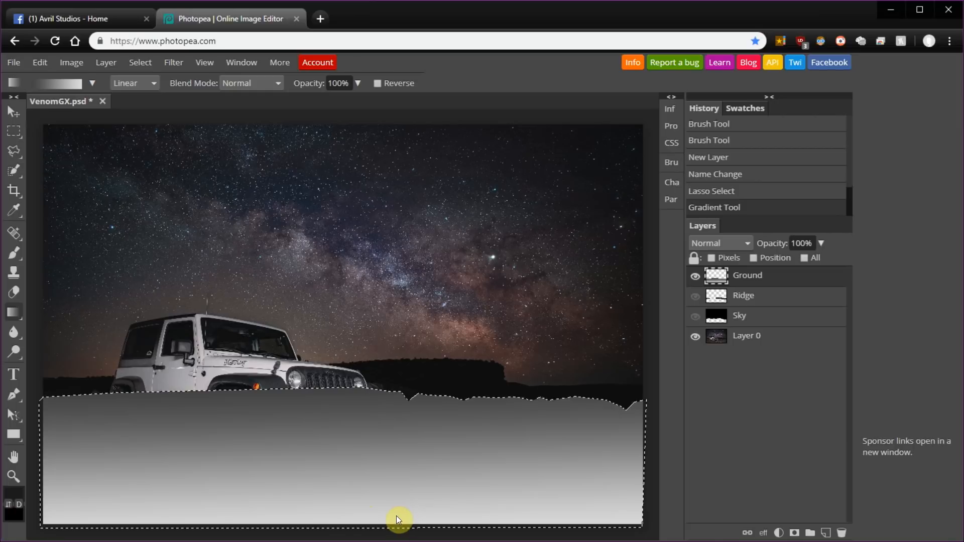
{"action": "key", "text": "ctrl+z"}
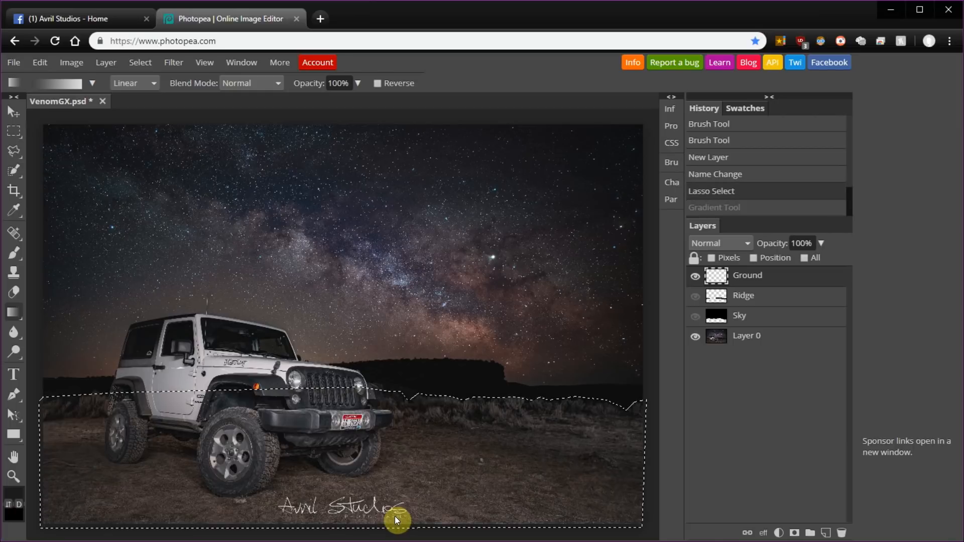
Step: Darken the gradient's end color stop to a mid-light grey, hex c0c0c0
{"action": "right_click", "coordinate": [13, 313]}
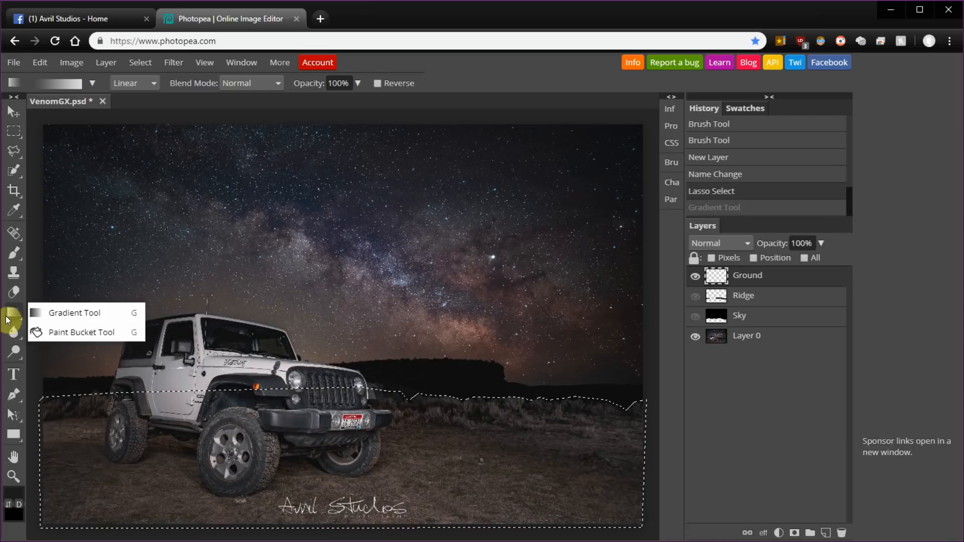
{"action": "left_click", "coordinate": [53, 87]}
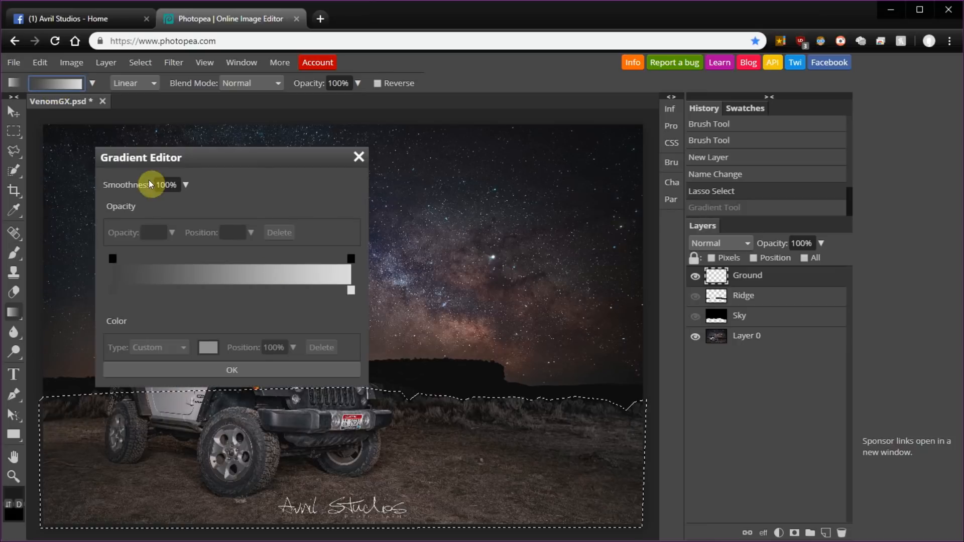
{"action": "left_click", "coordinate": [350, 289]}
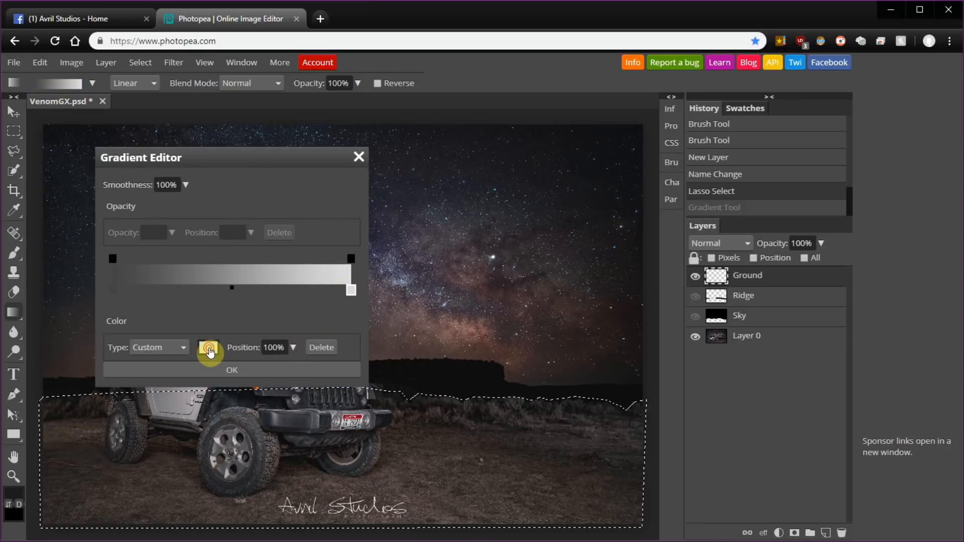
{"action": "left_click", "coordinate": [210, 349]}
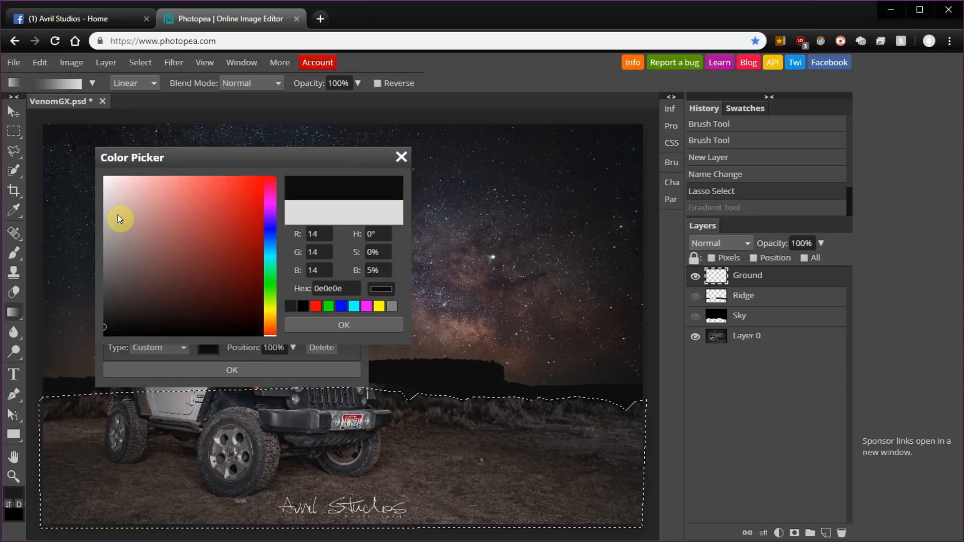
{"action": "left_click", "coordinate": [400, 157]}
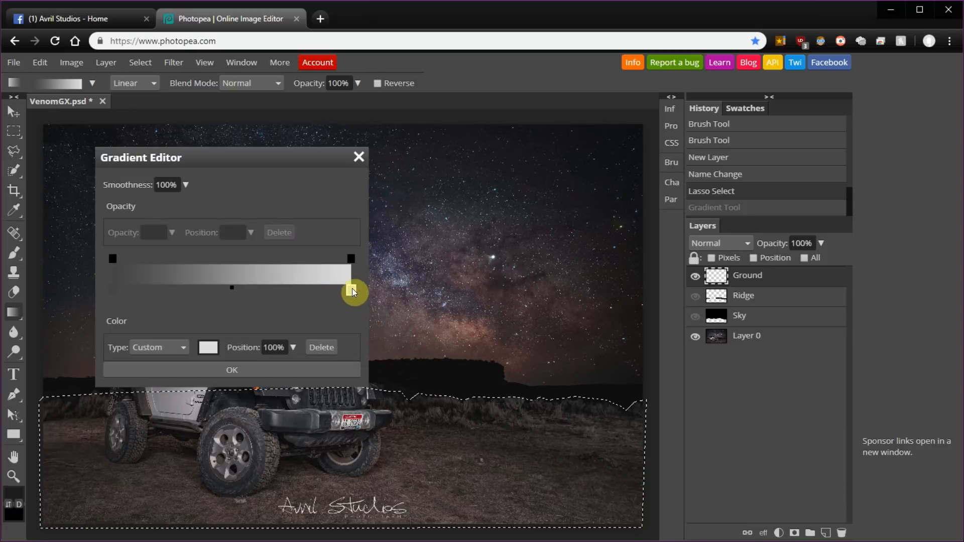
{"action": "left_click", "coordinate": [212, 347]}
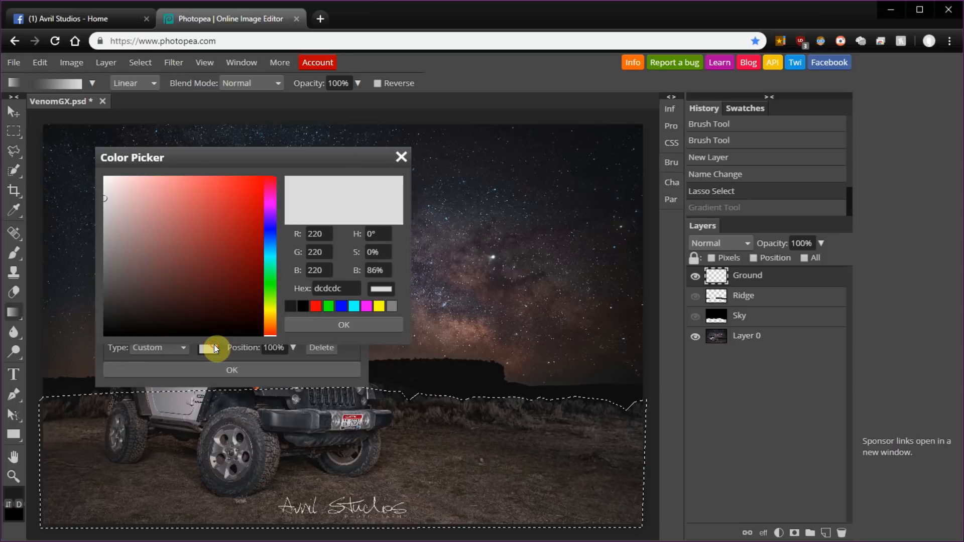
{"action": "left_click_drag", "start_coordinate": [105, 203], "coordinate": [92, 215]}
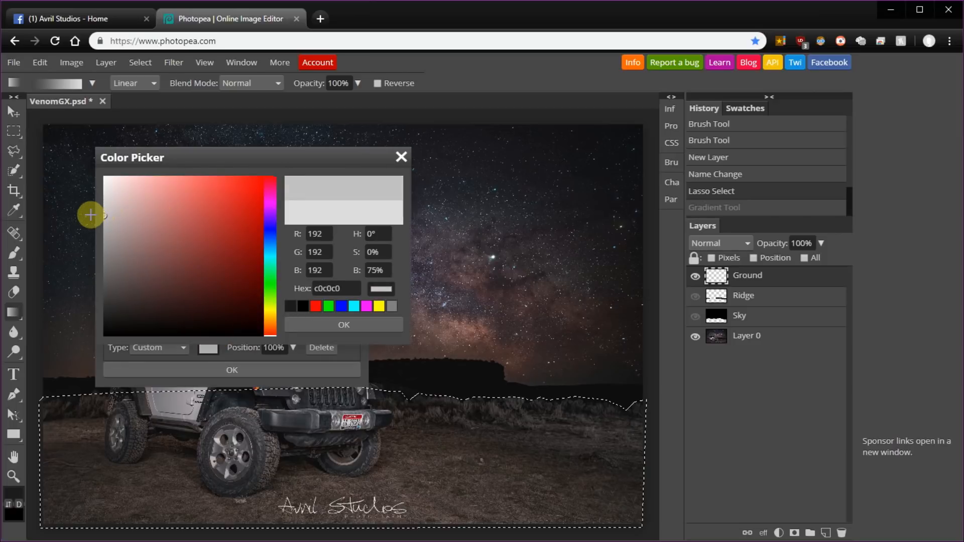
{"action": "left_click", "coordinate": [361, 326]}
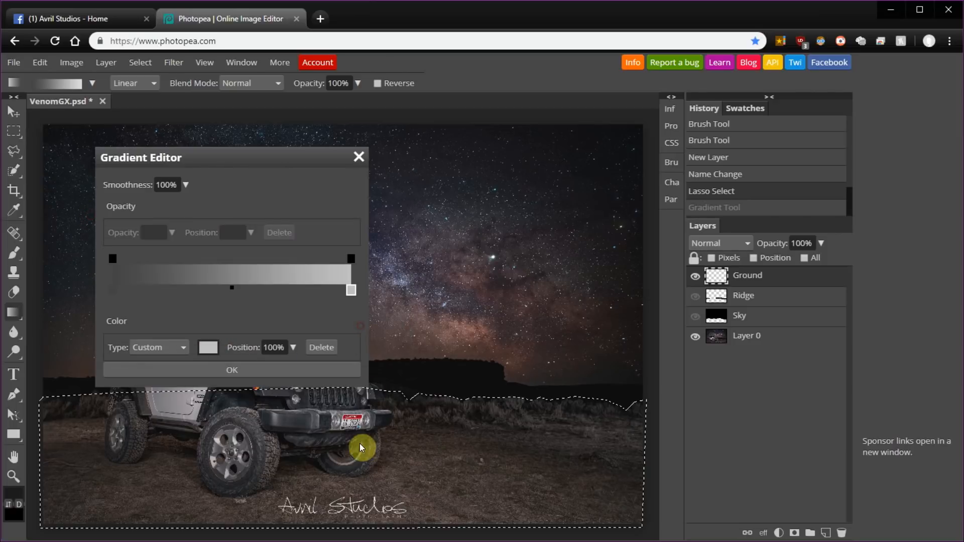
Step: Accept the edited gradient, fill the ground selection vertically from its upper edge to the image's lower edge, and deselect
{"action": "left_click", "coordinate": [258, 370]}
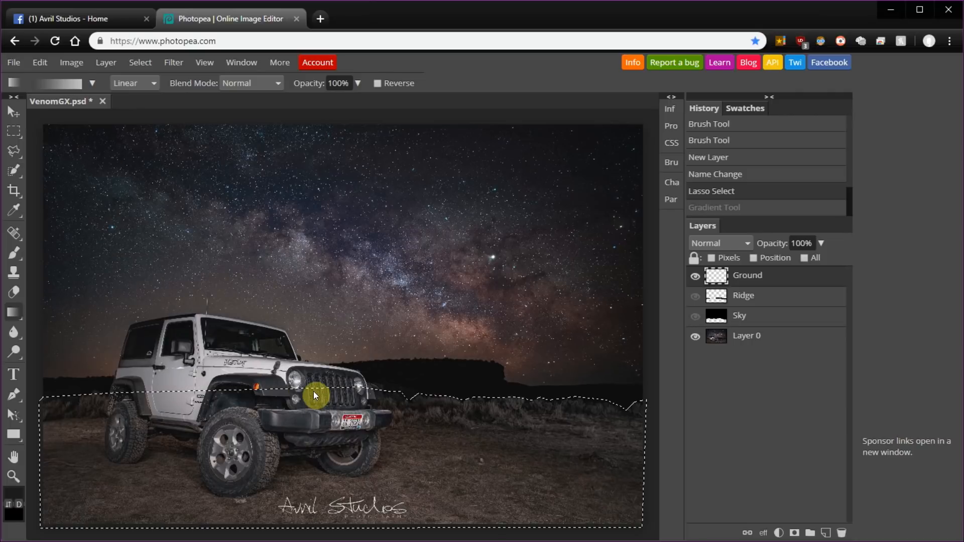
{"action": "left_click_drag", "start_coordinate": [318, 391], "coordinate": [317, 527]}
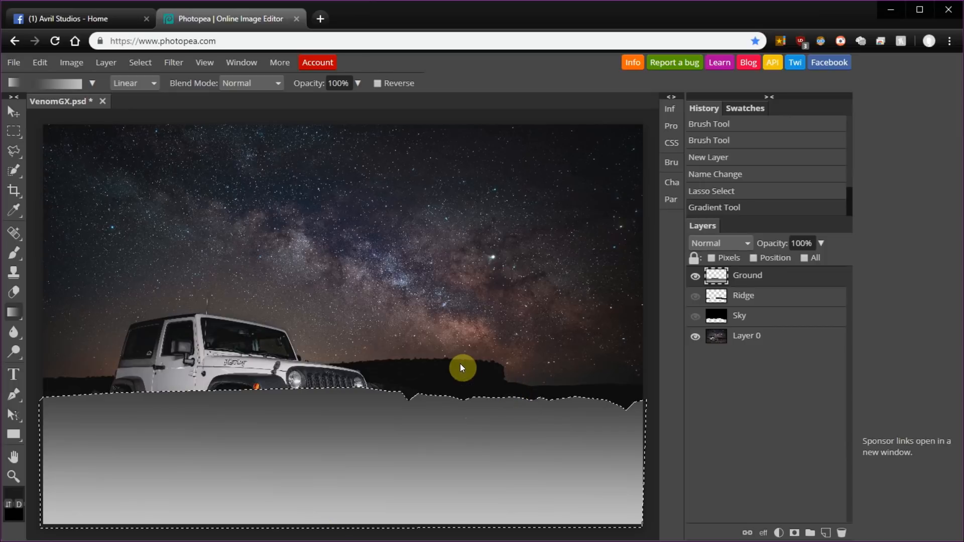
{"action": "key", "text": "ctrl+d"}
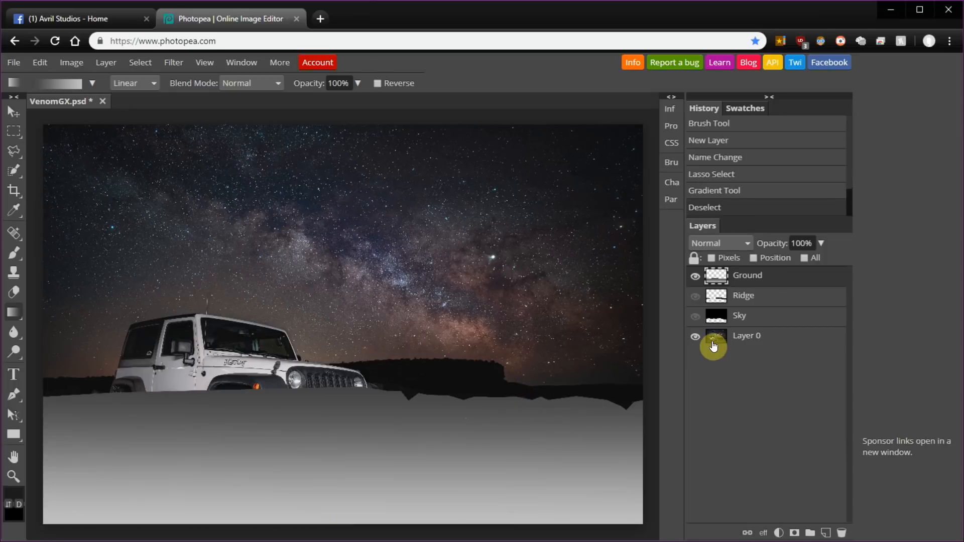
Step: Show the Ridge and Sky layers to check the stacked shading, and hide the Ground and Ridge layers
{"action": "left_click", "coordinate": [695, 297]}
{"action": "left_click", "coordinate": [693, 320]}
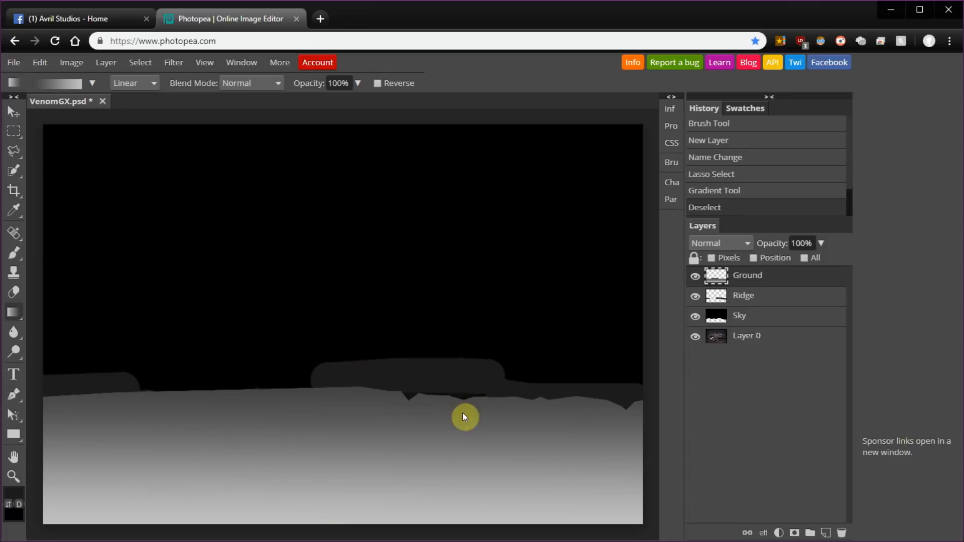
{"action": "left_click", "coordinate": [694, 277]}
{"action": "left_click", "coordinate": [694, 315]}
{"action": "left_click", "coordinate": [695, 297]}
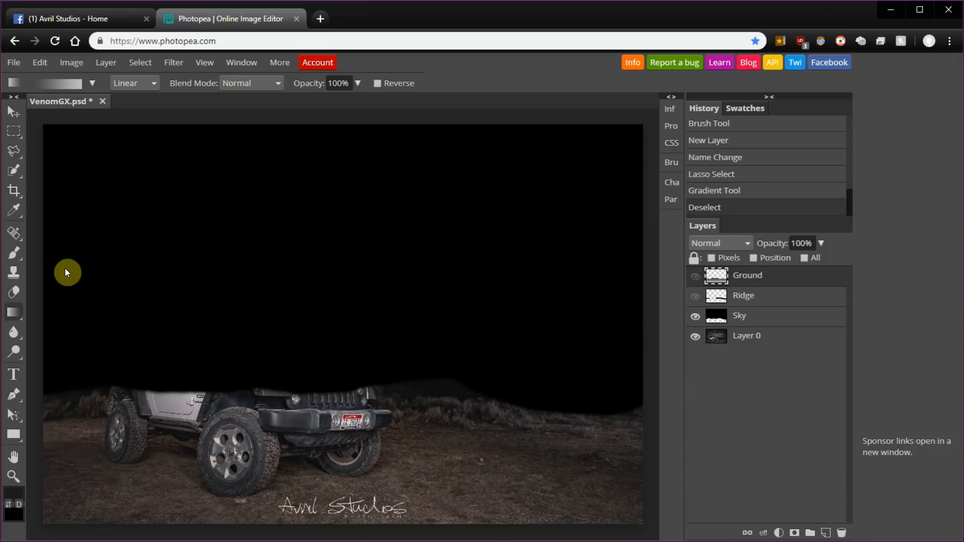
Step: Show the Ridge layer, sample its dark grey with the Eyedropper, and switch to the Brush tool
{"action": "right_click", "coordinate": [23, 208]}
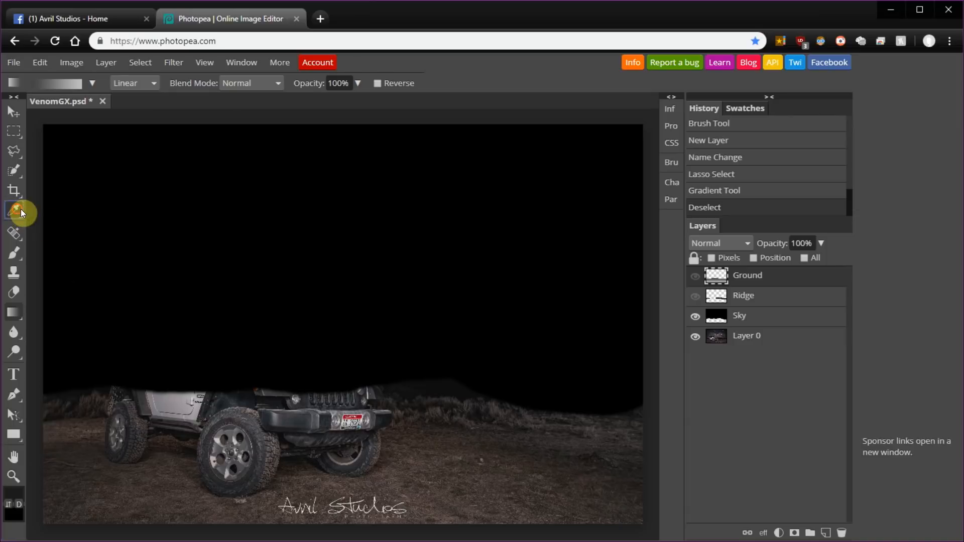
{"action": "left_click", "coordinate": [22, 209]}
{"action": "left_click", "coordinate": [694, 297]}
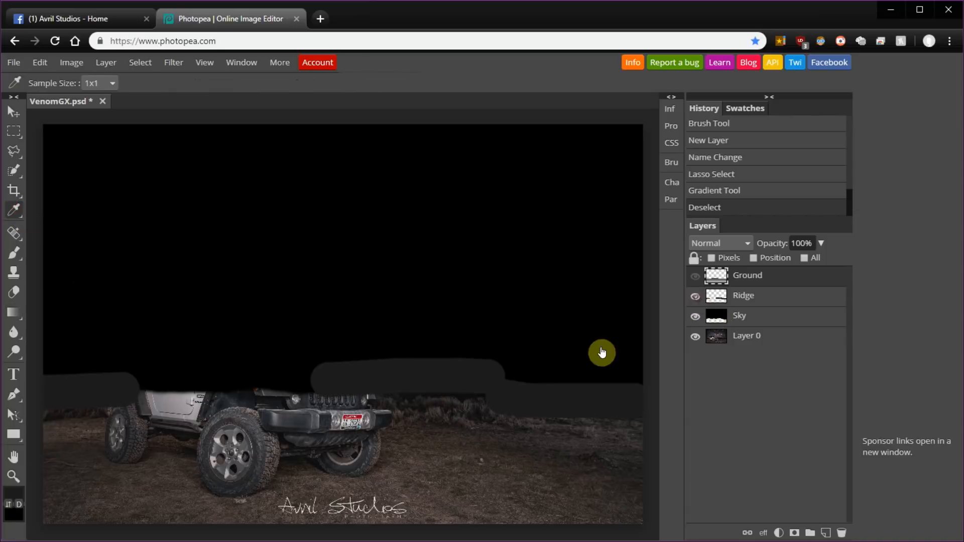
{"action": "right_click", "coordinate": [11, 184]}
{"action": "left_click", "coordinate": [380, 376]}
{"action": "right_click", "coordinate": [17, 205]}
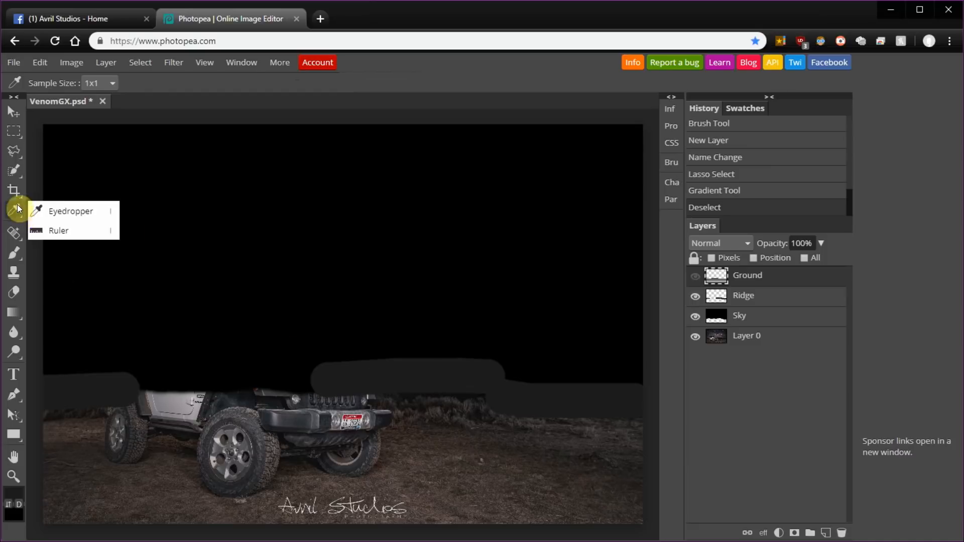
{"action": "right_click", "coordinate": [14, 233]}
{"action": "key", "text": "b"}
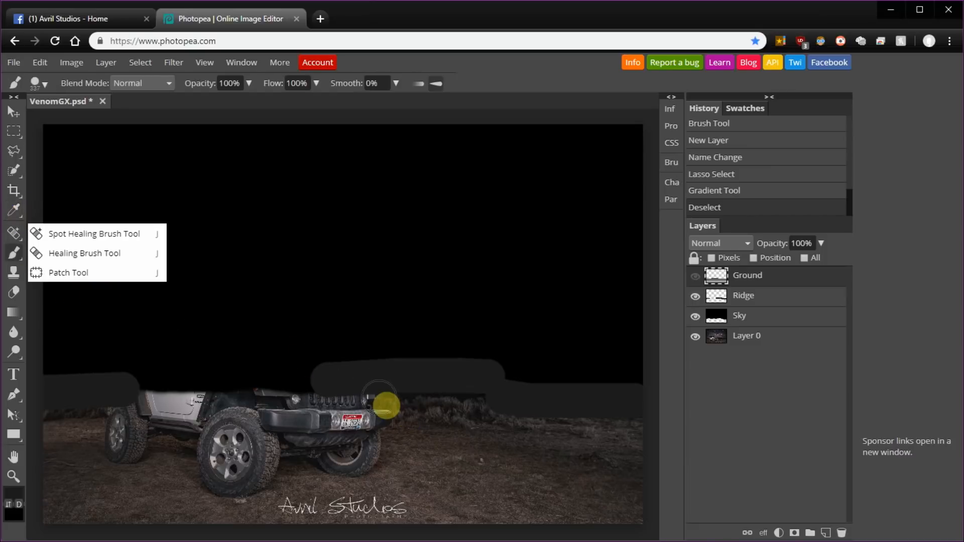
{"action": "left_click", "coordinate": [447, 394]}
{"action": "left_click_drag", "start_coordinate": [447, 392], "coordinate": [494, 404]}
{"action": "key", "text": "ctrl+z"}
Step: On the Ridge layer, paint dark grey over the gap below the central ridge, and show the Ground layer
{"action": "left_click", "coordinate": [721, 297]}
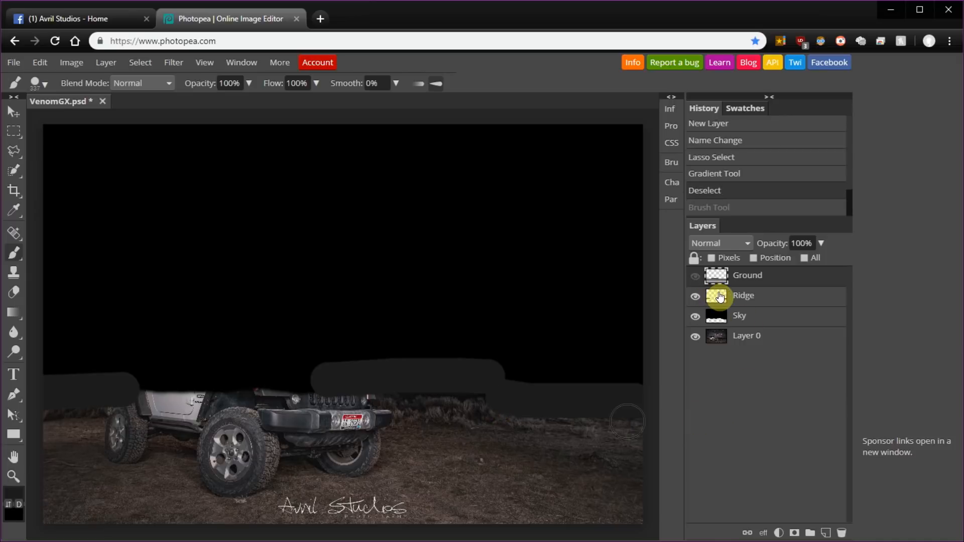
{"action": "mouse_move", "coordinate": [366, 400]}
{"action": "left_mouse_down"}
{"action": "mouse_move", "coordinate": [487, 408]}
{"action": "mouse_move", "coordinate": [394, 421]}
{"action": "mouse_move", "coordinate": [458, 430]}
{"action": "left_mouse_up"}
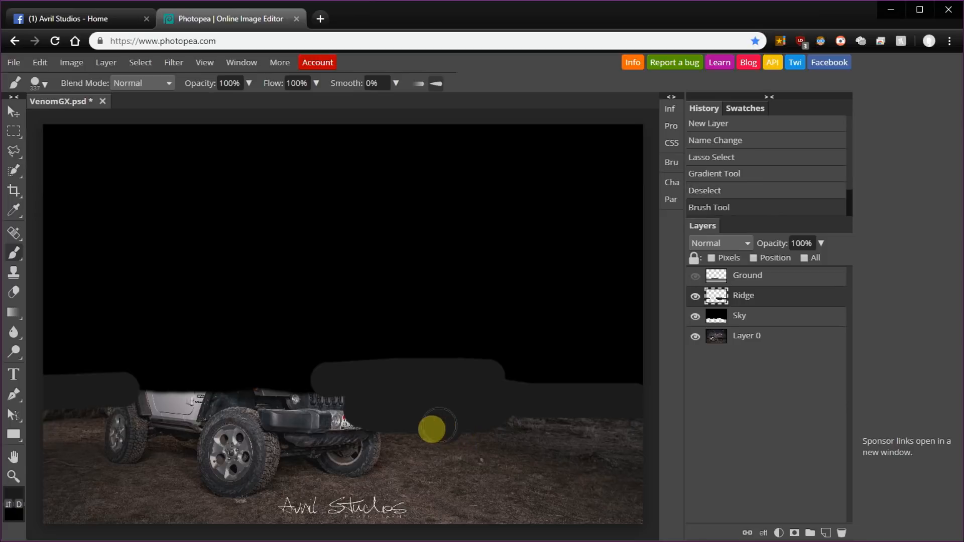
{"action": "left_click", "coordinate": [696, 279]}
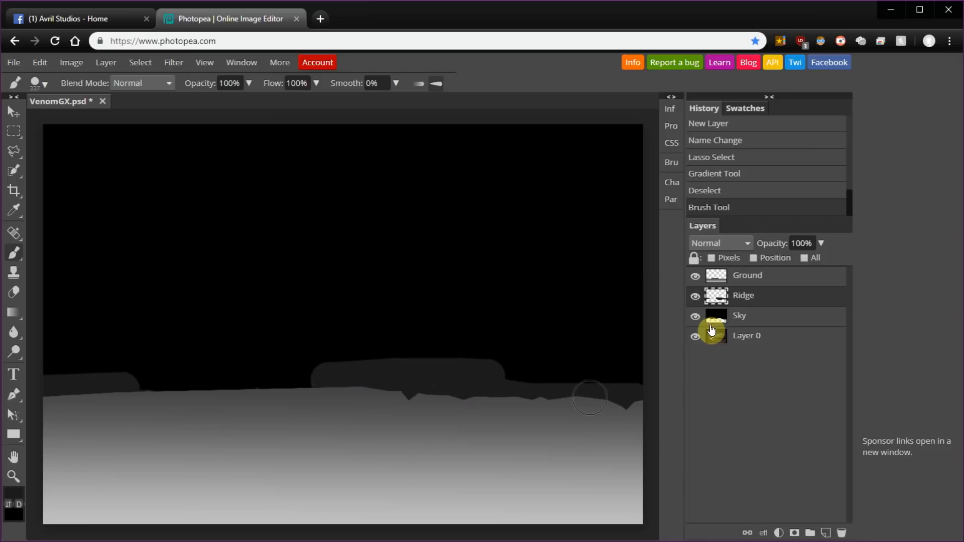
Step: Hide the Ground, Ridge and Sky layers so only the original photo is displayed
{"action": "left_click", "coordinate": [694, 276]}
{"action": "left_click", "coordinate": [695, 296]}
{"action": "left_click", "coordinate": [695, 317]}
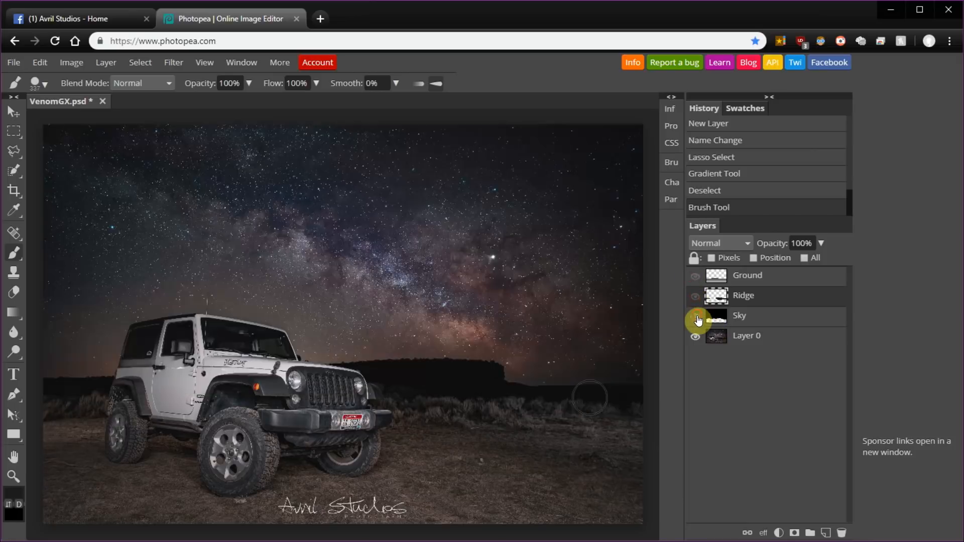
Step: Add a new layer at the top of the stack and name it Jeep
{"action": "left_click", "coordinate": [826, 534]}
{"action": "left_click_drag", "start_coordinate": [757, 307], "coordinate": [773, 277]}
{"action": "double_click", "coordinate": [747, 277]}
{"action": "type", "text": "E"}
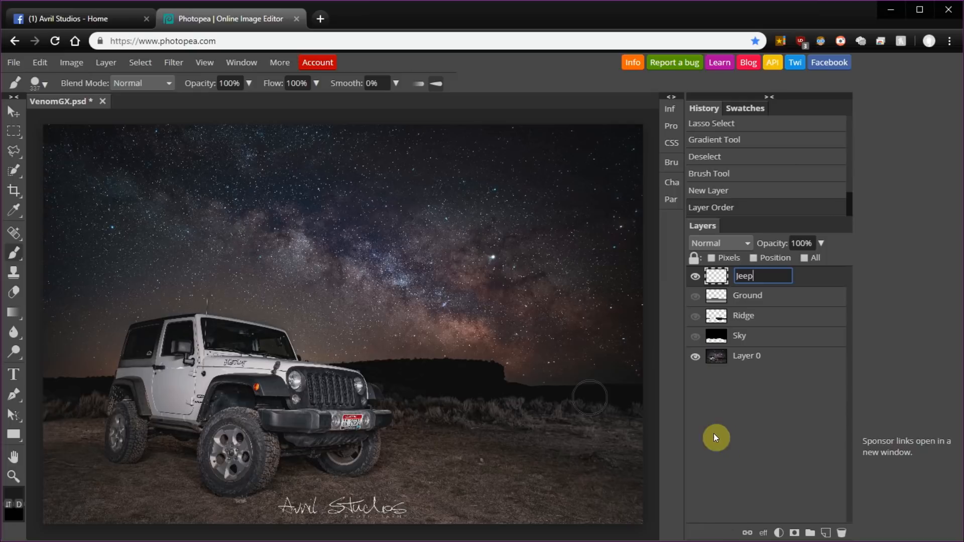
{"action": "left_click", "coordinate": [742, 437]}
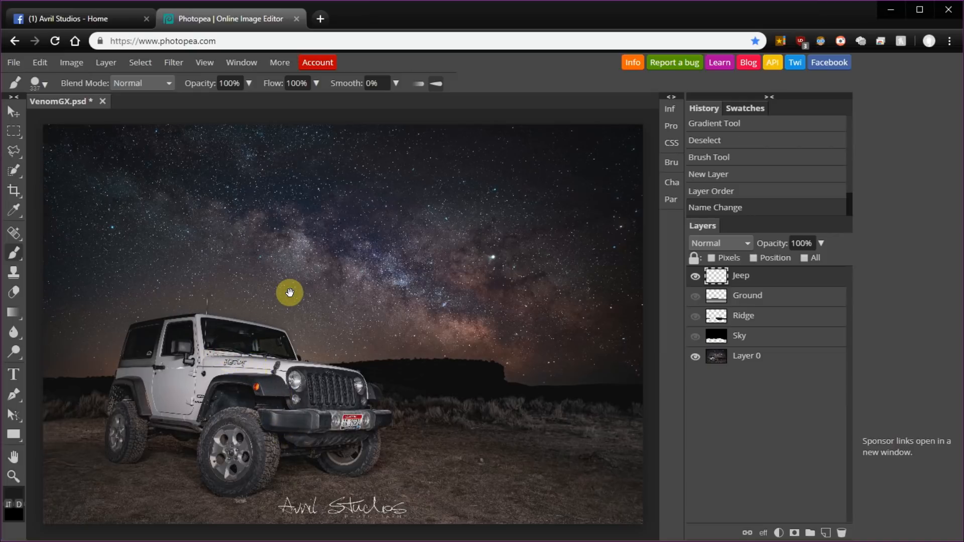
Step: Examine the jeep's body, wheels and underside up close, including where the tires meet the ground
{"action": "scroll", "coordinate": [205, 388], "scroll_direction": "up", "scroll_amount": 2}
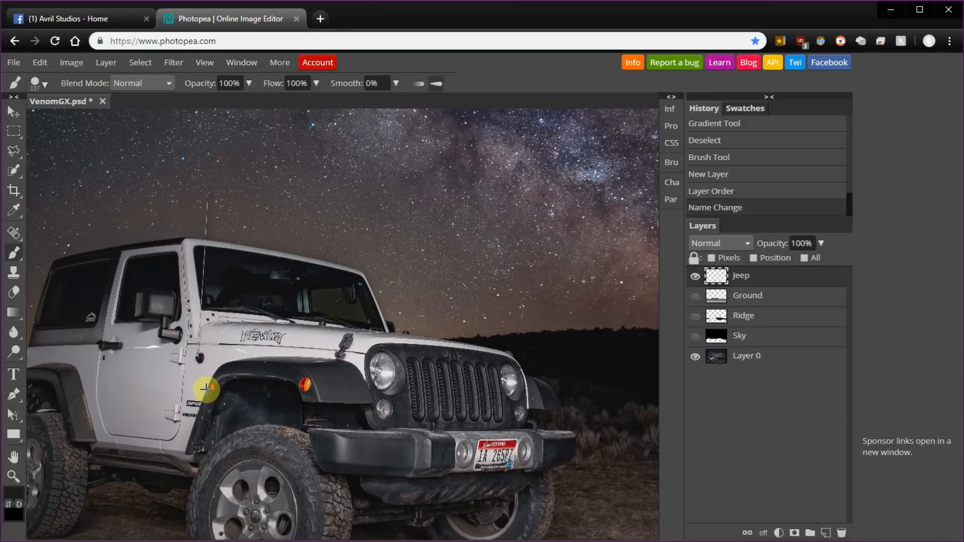
{"action": "scroll", "coordinate": [206, 389], "scroll_direction": "up", "scroll_amount": 1}
{"action": "mouse_move", "coordinate": [217, 369]}
{"action": "left_mouse_down"}
{"action": "mouse_move", "coordinate": [392, 271]}
{"action": "mouse_move", "coordinate": [420, 244]}
{"action": "left_mouse_up"}
{"action": "left_click_drag", "start_coordinate": [293, 354], "coordinate": [326, 324]}
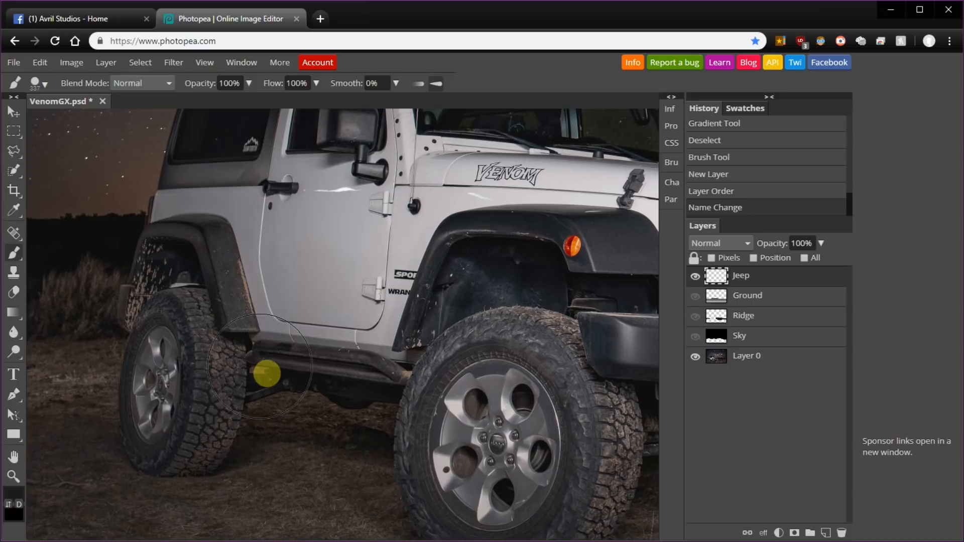
{"action": "left_click_drag", "start_coordinate": [333, 300], "coordinate": [251, 365]}
{"action": "left_click_drag", "start_coordinate": [239, 267], "coordinate": [349, 239]}
{"action": "left_click_drag", "start_coordinate": [312, 338], "coordinate": [322, 284]}
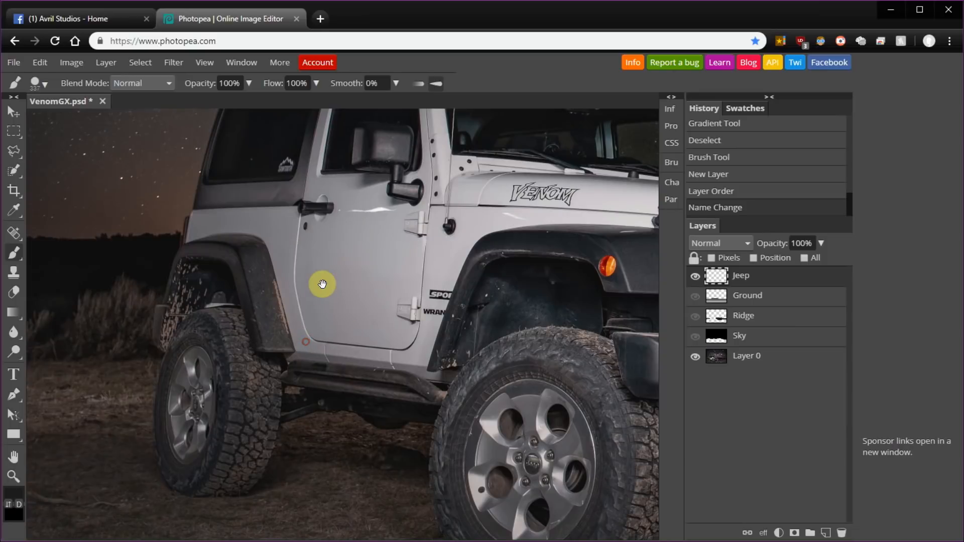
{"action": "scroll", "coordinate": [244, 332], "scroll_direction": "up", "scroll_amount": 2}
{"action": "scroll", "coordinate": [244, 332], "scroll_direction": "up", "scroll_amount": 2}
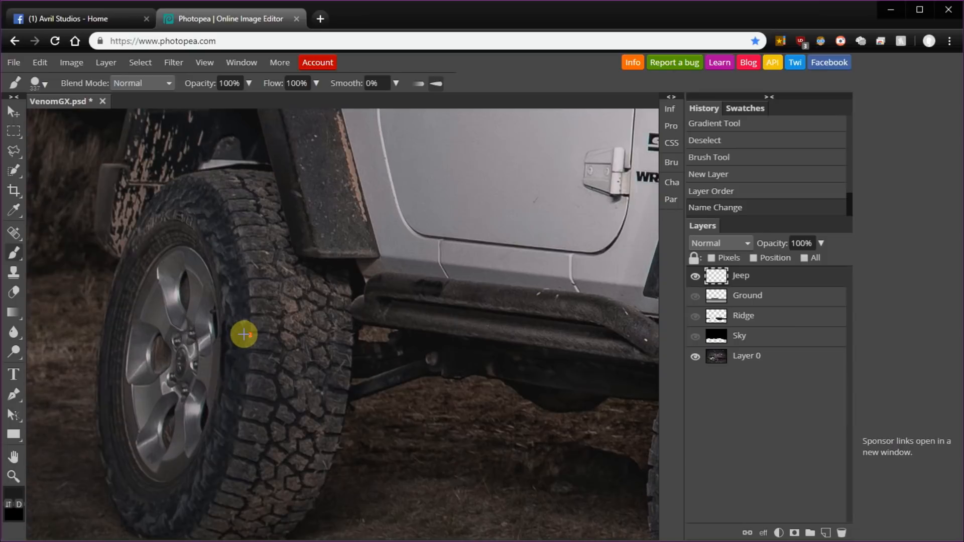
{"action": "scroll", "coordinate": [244, 333], "scroll_direction": "down", "scroll_amount": 3}
{"action": "scroll", "coordinate": [246, 333], "scroll_direction": "up", "scroll_amount": 1}
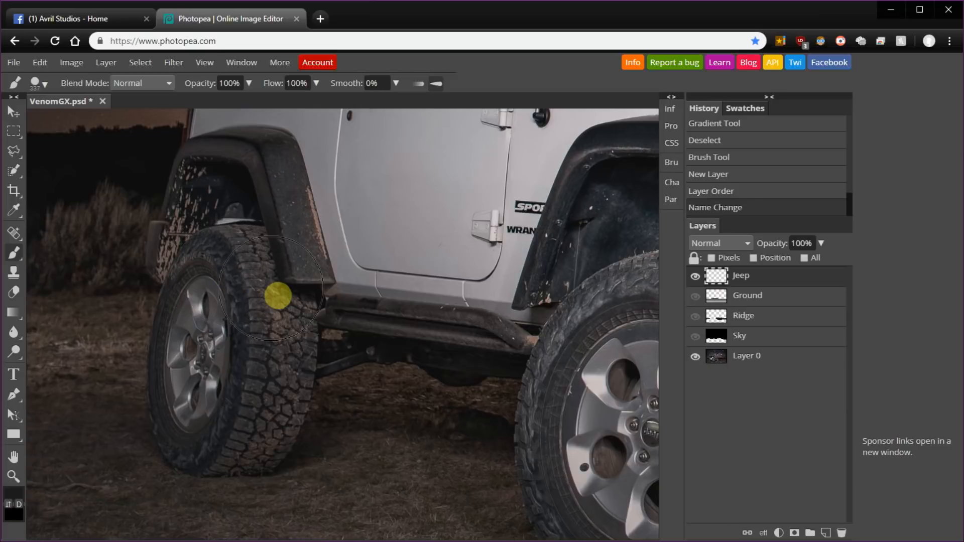
{"action": "scroll", "coordinate": [278, 296], "scroll_direction": "down", "scroll_amount": 4}
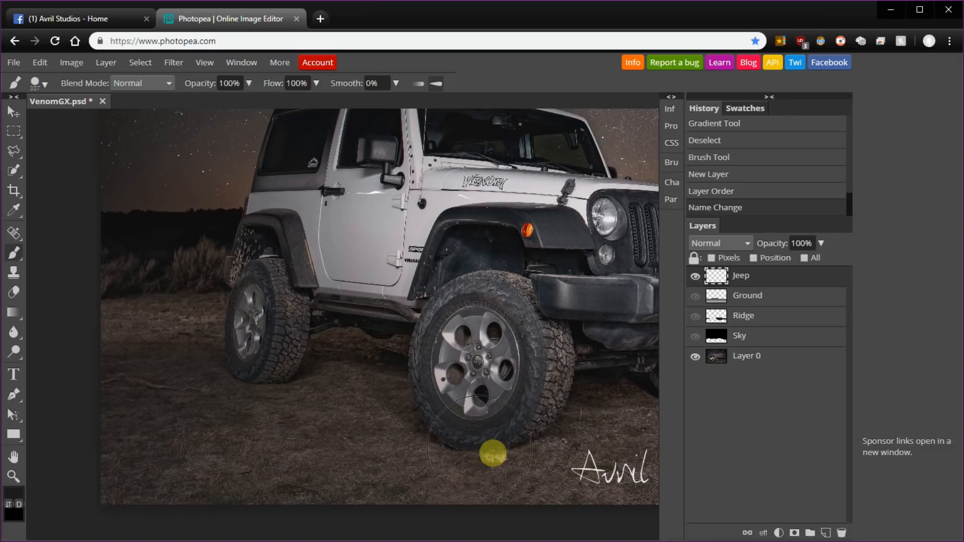
Step: Sample the Ground gradient's grey where the front tire touches down, hide the Ground layer again, and switch to the Brush
{"action": "left_click", "coordinate": [14, 210]}
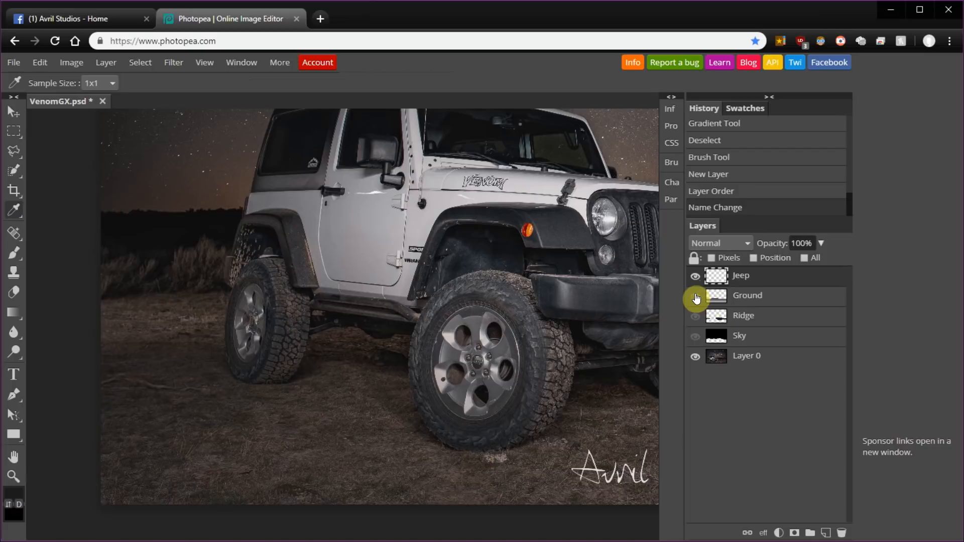
{"action": "left_click", "coordinate": [695, 297]}
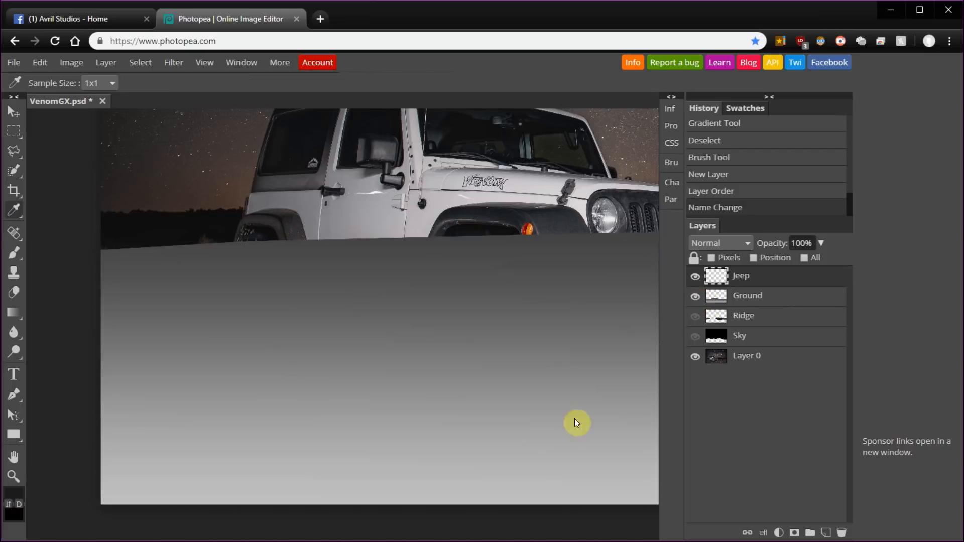
{"action": "left_click", "coordinate": [466, 450]}
{"action": "left_click", "coordinate": [695, 297]}
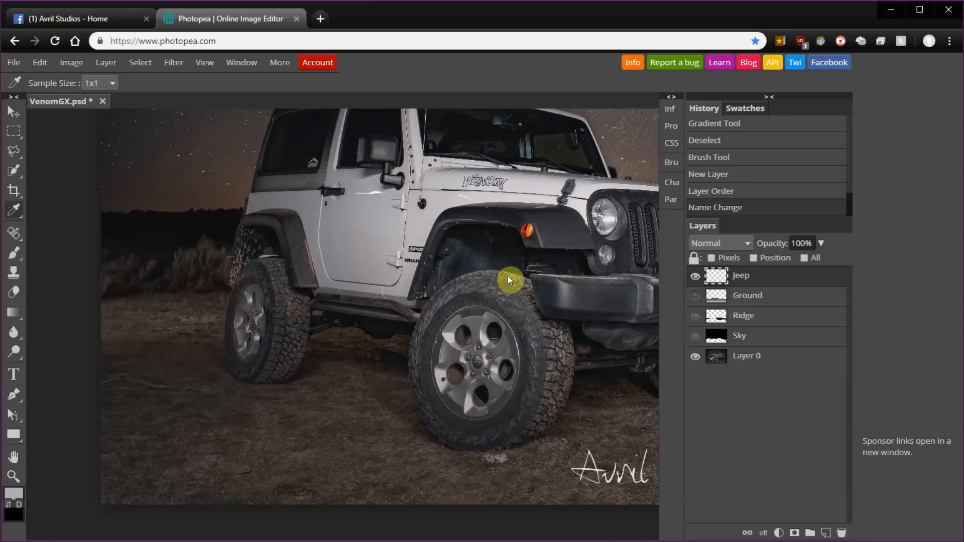
{"action": "key", "text": "b"}
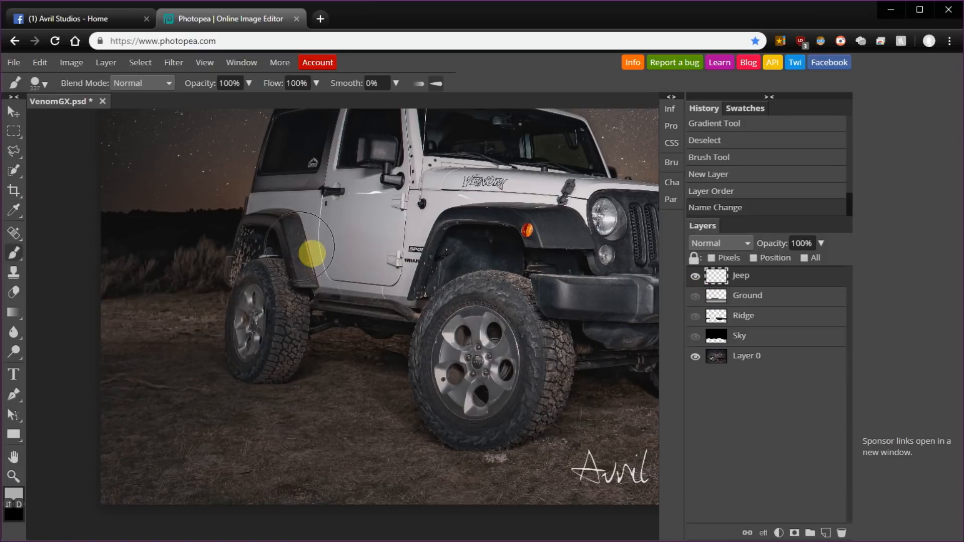
Step: Reduce the brush to a small tip sized for tracing the edge of the rear wheel well
{"action": "mouse_move", "coordinate": [320, 243]}
{"action": "left_mouse_down"}
{"action": "mouse_move", "coordinate": [325, 277]}
{"action": "mouse_move", "coordinate": [316, 261]}
{"action": "mouse_move", "coordinate": [286, 271]}
{"action": "left_mouse_up"}
{"action": "scroll", "coordinate": [285, 272], "scroll_direction": "up", "scroll_amount": 2}
{"action": "scroll", "coordinate": [255, 279], "scroll_direction": "up", "scroll_amount": 1}
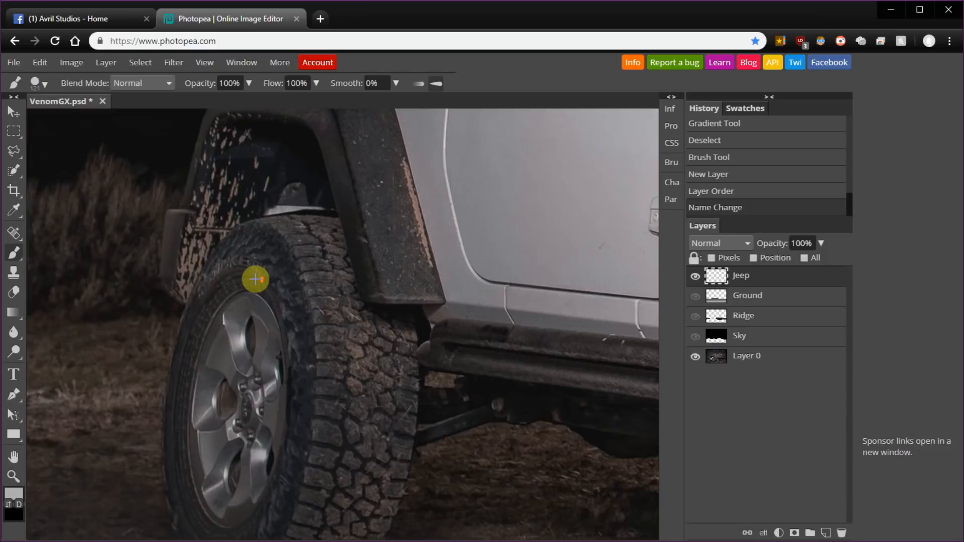
{"action": "scroll", "coordinate": [267, 266], "scroll_direction": "down", "scroll_amount": 3}
{"action": "scroll", "coordinate": [270, 267], "scroll_direction": "down", "scroll_amount": 2}
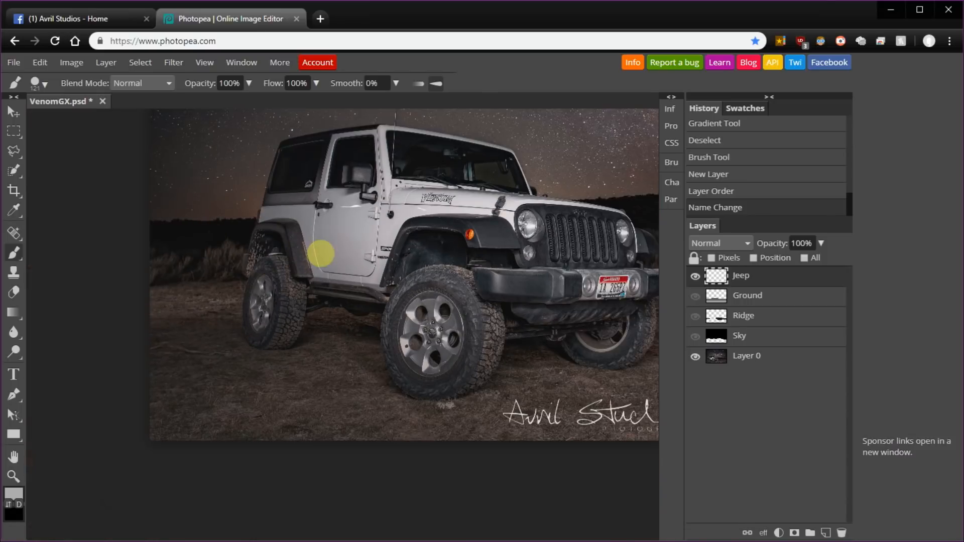
{"action": "scroll", "coordinate": [382, 253], "scroll_direction": "down", "scroll_amount": 2}
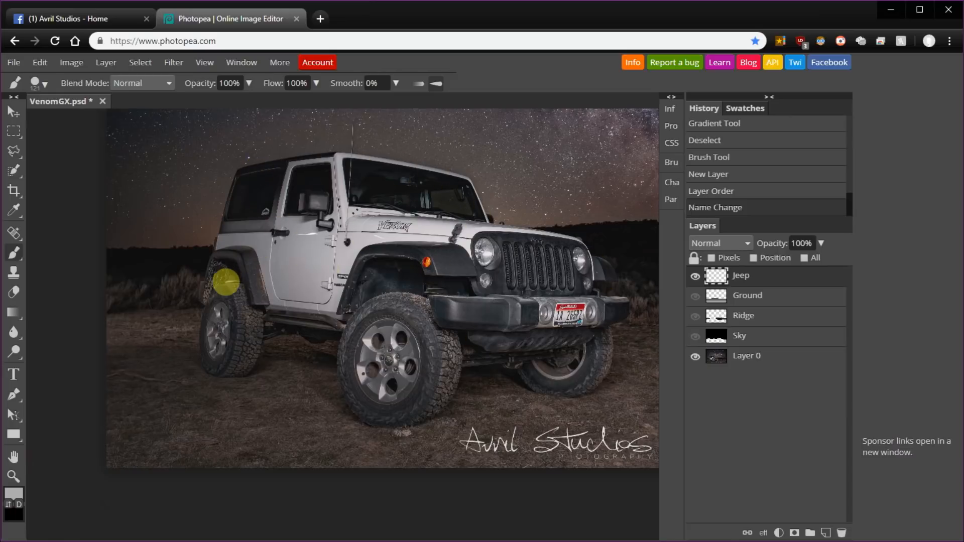
{"action": "scroll", "coordinate": [196, 305], "scroll_direction": "up", "scroll_amount": 2}
{"action": "scroll", "coordinate": [201, 302], "scroll_direction": "up", "scroll_amount": 3}
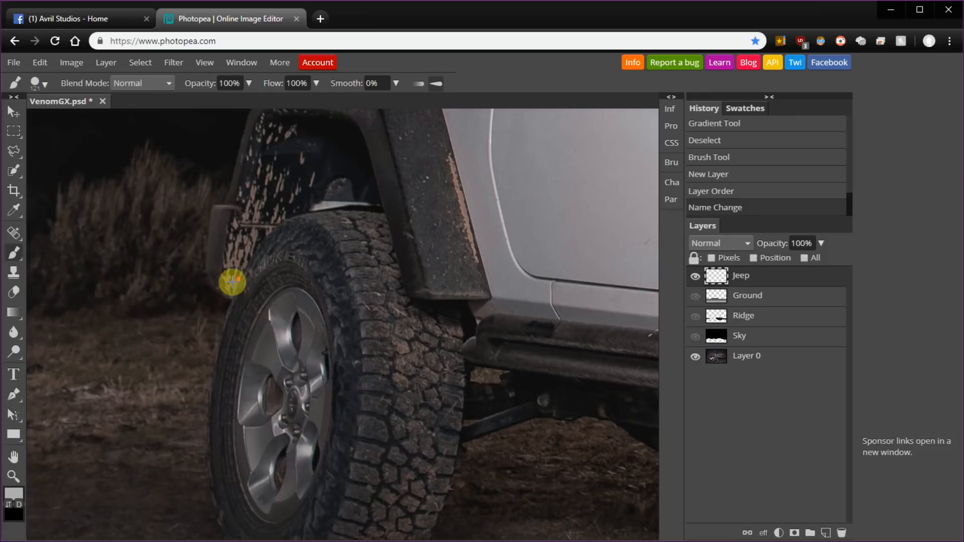
{"action": "scroll", "coordinate": [232, 279], "scroll_direction": "up", "scroll_amount": 3}
{"action": "mouse_move", "coordinate": [293, 284]}
{"action": "left_mouse_down"}
{"action": "mouse_move", "coordinate": [290, 317]}
{"action": "mouse_move", "coordinate": [258, 344]}
{"action": "mouse_move", "coordinate": [244, 340]}
{"action": "mouse_move", "coordinate": [254, 343]}
{"action": "left_mouse_up"}
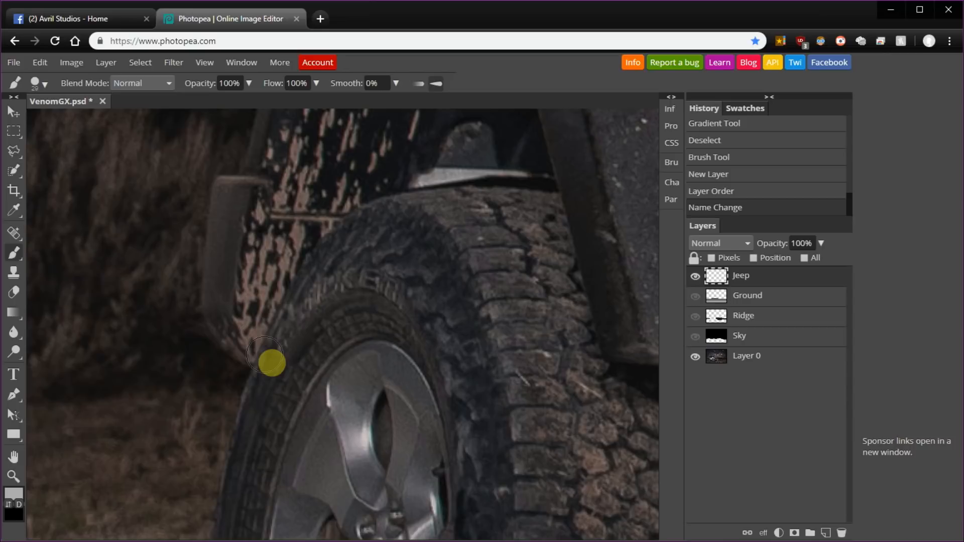
Step: Trace the outer edge behind the rear wheel with straight connected grey brush strokes, from the tire up to the lower fender corner
{"action": "left_click", "coordinate": [264, 355]}
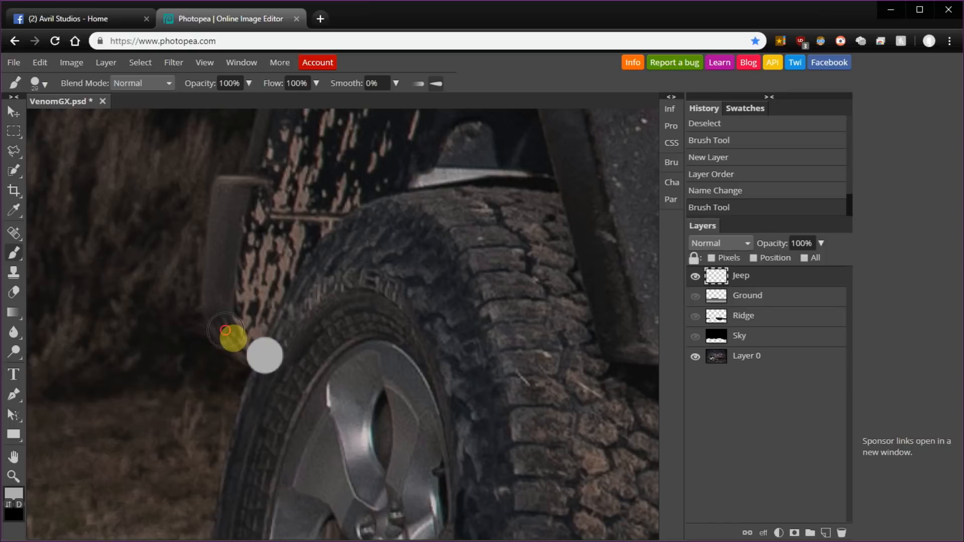
{"action": "left_click", "coordinate": [225, 330], "text": "shift"}
{"action": "left_click", "coordinate": [219, 286], "text": "shift"}
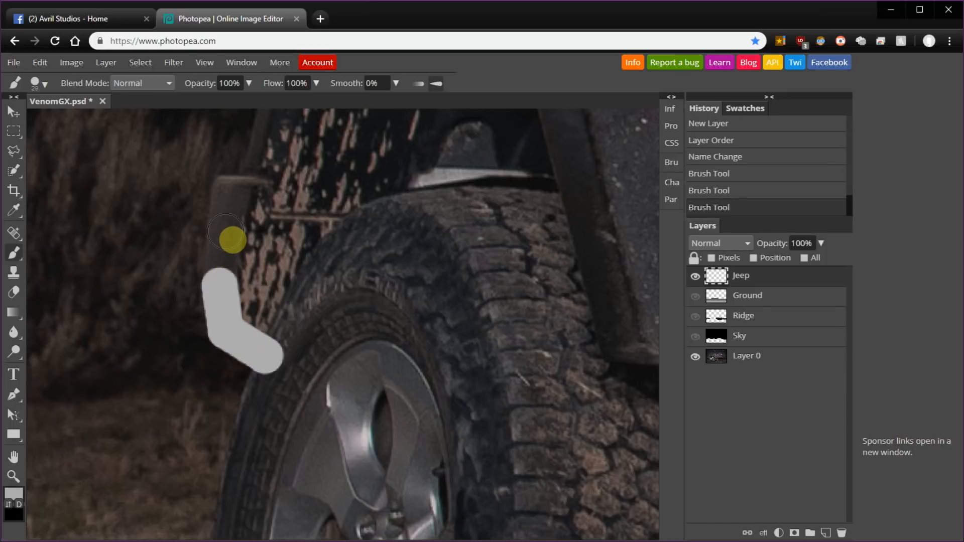
{"action": "left_click", "coordinate": [224, 229], "text": "shift"}
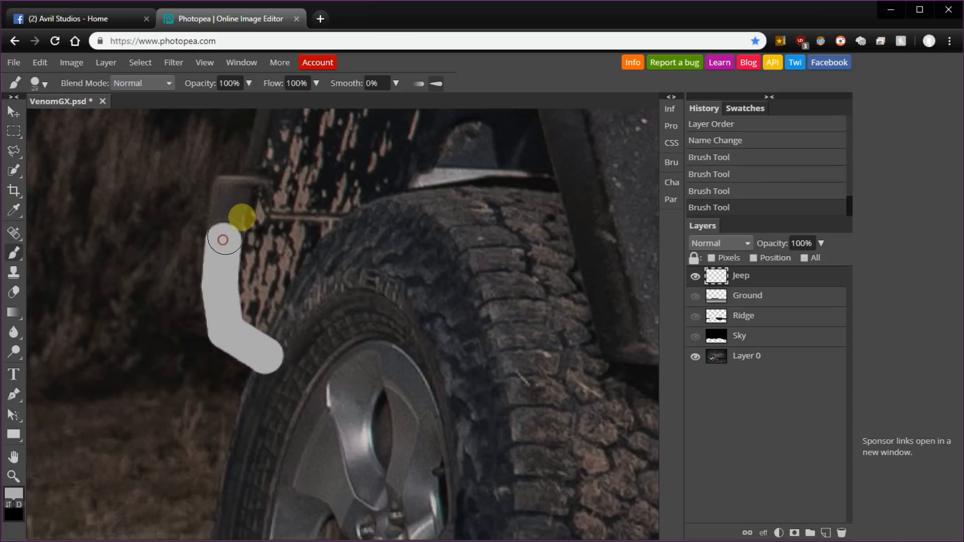
{"action": "left_click", "coordinate": [227, 202], "text": "shift"}
{"action": "left_click", "coordinate": [227, 194], "text": "shift"}
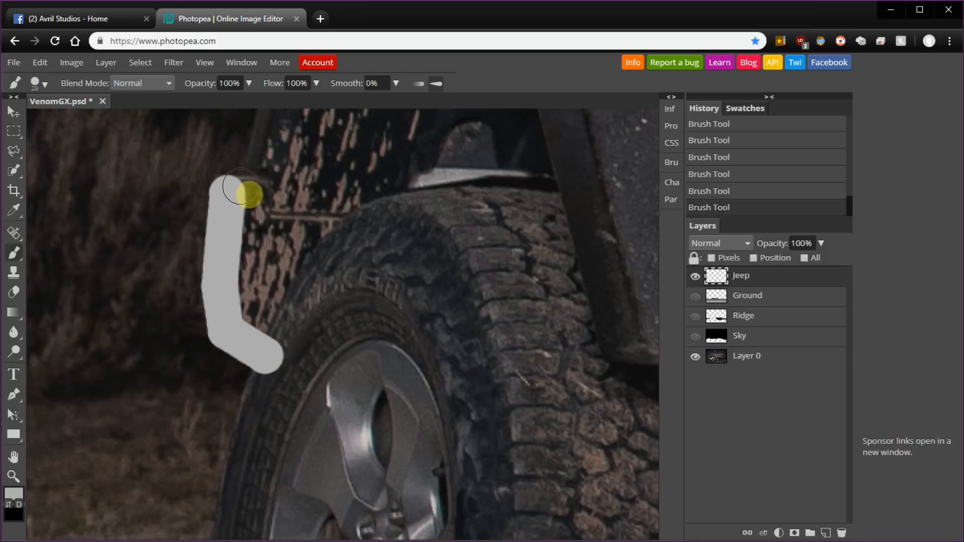
{"action": "left_click", "coordinate": [242, 189]}
Step: Continue the grey outline up the rear fender and along the back edge of the body past the tail light
{"action": "scroll", "coordinate": [275, 243], "scroll_direction": "up", "scroll_amount": 5}
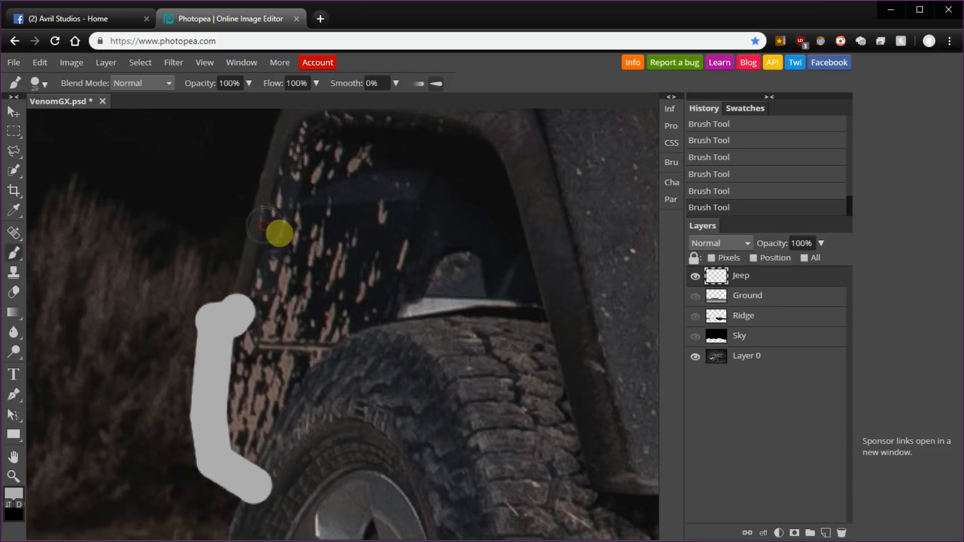
{"action": "left_click", "coordinate": [265, 226], "text": "shift"}
{"action": "scroll", "coordinate": [274, 301], "scroll_direction": "up", "scroll_amount": 4}
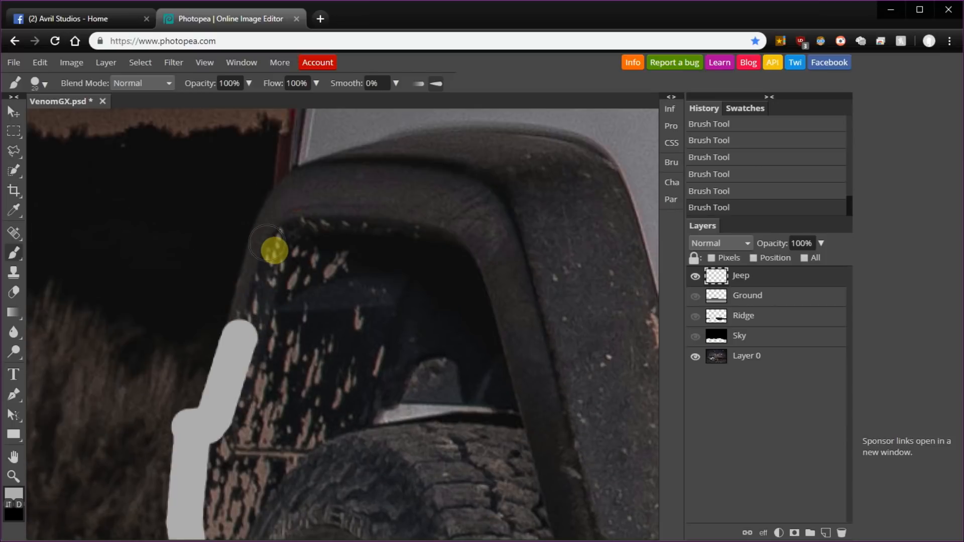
{"action": "left_click", "coordinate": [266, 238], "text": "shift"}
{"action": "left_click", "coordinate": [303, 198], "text": "shift"}
{"action": "mouse_move", "coordinate": [304, 198]}
{"action": "left_mouse_down"}
{"action": "mouse_move", "coordinate": [295, 330]}
{"action": "mouse_move", "coordinate": [287, 264]}
{"action": "mouse_move", "coordinate": [286, 346]}
{"action": "left_mouse_up"}
{"action": "left_click", "coordinate": [288, 276], "text": "shift"}
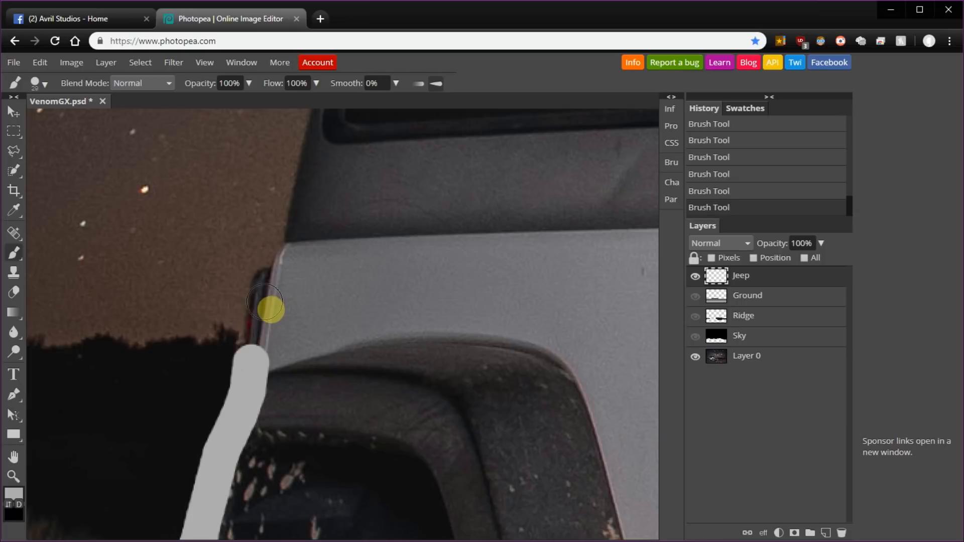
{"action": "left_click", "coordinate": [264, 301], "text": "shift"}
Step: Extend the grey outline along the jeep's upper body, down the windshield edge and onto the hood
{"action": "left_click", "coordinate": [355, 209], "text": "shift"}
{"action": "mouse_move", "coordinate": [271, 290]}
{"action": "left_mouse_down"}
{"action": "mouse_move", "coordinate": [326, 231]}
{"action": "mouse_move", "coordinate": [402, 241]}
{"action": "mouse_move", "coordinate": [477, 326]}
{"action": "left_mouse_up"}
{"action": "left_click", "coordinate": [432, 252], "text": "shift"}
{"action": "left_click", "coordinate": [431, 264], "text": "shift"}
{"action": "left_click", "coordinate": [505, 345], "text": "shift"}
{"action": "left_click", "coordinate": [544, 399], "text": "shift"}
{"action": "left_click_drag", "start_coordinate": [544, 399], "coordinate": [458, 312]}
{"action": "left_click", "coordinate": [516, 321], "text": "shift"}
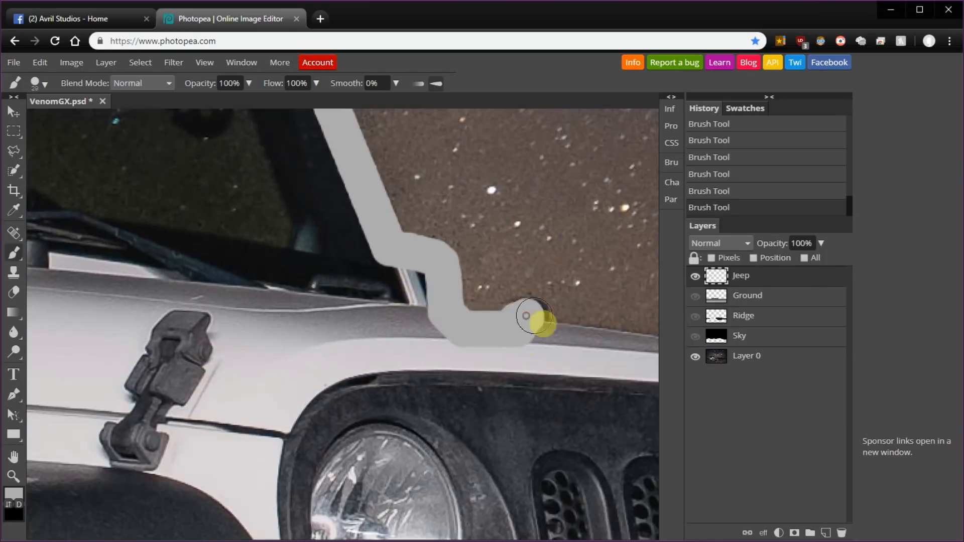
Step: Trace the hood's front edge and the jeep's front end in connected grey strokes
{"action": "left_click_drag", "start_coordinate": [516, 321], "coordinate": [327, 279]}
{"action": "left_click", "coordinate": [452, 312], "text": "shift"}
{"action": "left_click_drag", "start_coordinate": [498, 335], "coordinate": [382, 233]}
{"action": "left_click", "coordinate": [404, 289], "text": "shift"}
{"action": "mouse_move", "coordinate": [530, 315]}
{"action": "left_mouse_down"}
{"action": "mouse_move", "coordinate": [457, 294]}
{"action": "mouse_move", "coordinate": [419, 172]}
{"action": "left_mouse_up"}
{"action": "left_click", "coordinate": [593, 349], "text": "shift"}
{"action": "left_click", "coordinate": [405, 338], "text": "shift"}
{"action": "left_click", "coordinate": [420, 437], "text": "shift"}
Step: Carry the grey outline past the front bumper and down the outer edge of the far front tire
{"action": "left_click_drag", "start_coordinate": [458, 465], "coordinate": [361, 174]}
{"action": "left_click", "coordinate": [583, 333], "text": "shift"}
{"action": "left_click_drag", "start_coordinate": [437, 416], "coordinate": [487, 128]}
{"action": "left_click", "coordinate": [497, 326], "text": "shift"}
{"action": "left_click_drag", "start_coordinate": [492, 426], "coordinate": [602, 175]}
{"action": "left_click", "coordinate": [435, 368], "text": "shift"}
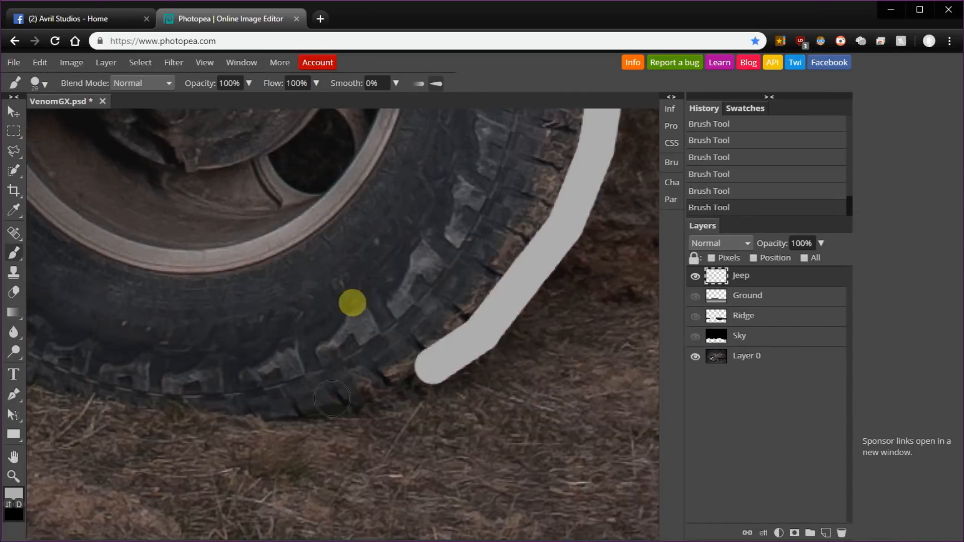
Step: Trace beneath the far front tire, along the front underside and around the near front tire with grey strokes
{"action": "left_click_drag", "start_coordinate": [336, 391], "coordinate": [627, 366]}
{"action": "left_click", "coordinate": [346, 324], "text": "shift"}
{"action": "left_click", "coordinate": [138, 166], "text": "shift"}
{"action": "left_click_drag", "start_coordinate": [139, 166], "coordinate": [520, 202]}
{"action": "left_click_drag", "start_coordinate": [208, 427], "coordinate": [577, 228]}
{"action": "left_click", "coordinate": [543, 284], "text": "shift"}
{"action": "left_click", "coordinate": [495, 347], "text": "shift"}
{"action": "left_click_drag", "start_coordinate": [402, 442], "coordinate": [532, 322]}
{"action": "left_click", "coordinate": [435, 380], "text": "shift"}
Step: Outline the underside between the near wheels and continue down the inner side of the rear tire
{"action": "mouse_move", "coordinate": [241, 211]}
{"action": "left_mouse_down"}
{"action": "mouse_move", "coordinate": [338, 310]}
{"action": "mouse_move", "coordinate": [502, 426]}
{"action": "left_mouse_up"}
{"action": "left_click", "coordinate": [454, 270], "text": "shift"}
{"action": "left_click", "coordinate": [365, 288], "text": "shift"}
{"action": "mouse_move", "coordinate": [493, 251]}
{"action": "left_mouse_down"}
{"action": "mouse_move", "coordinate": [533, 244]}
{"action": "mouse_move", "coordinate": [592, 191]}
{"action": "left_mouse_up"}
{"action": "left_click", "coordinate": [316, 296], "text": "shift"}
{"action": "left_click_drag", "start_coordinate": [281, 401], "coordinate": [593, 241]}
{"action": "left_click", "coordinate": [545, 400], "text": "shift"}
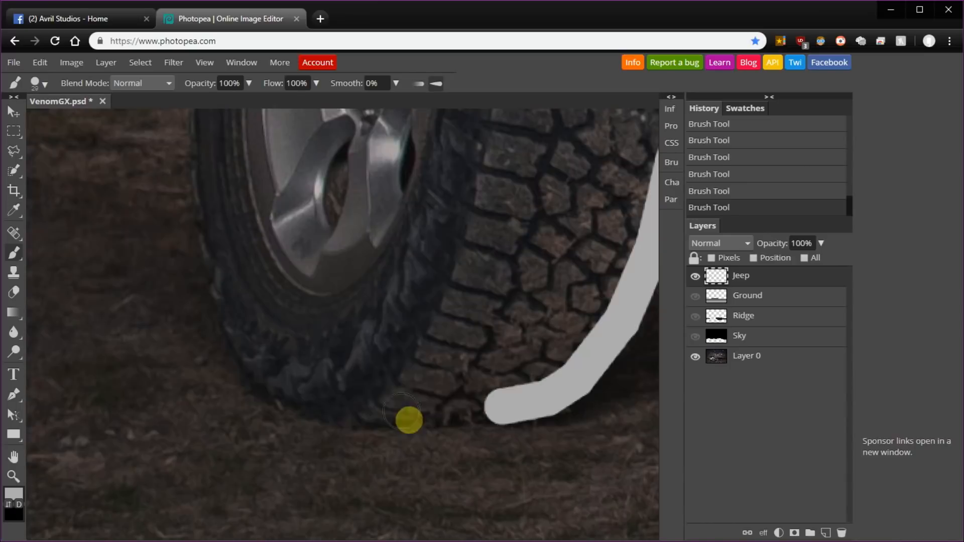
Step: Trace the bottom and outer side of the rear tire to close the jeep's grey outline
{"action": "left_click", "coordinate": [404, 414], "text": "shift"}
{"action": "left_click_drag", "start_coordinate": [241, 191], "coordinate": [292, 492]}
{"action": "left_click", "coordinate": [243, 394], "text": "shift"}
{"action": "left_click", "coordinate": [267, 278], "text": "shift"}
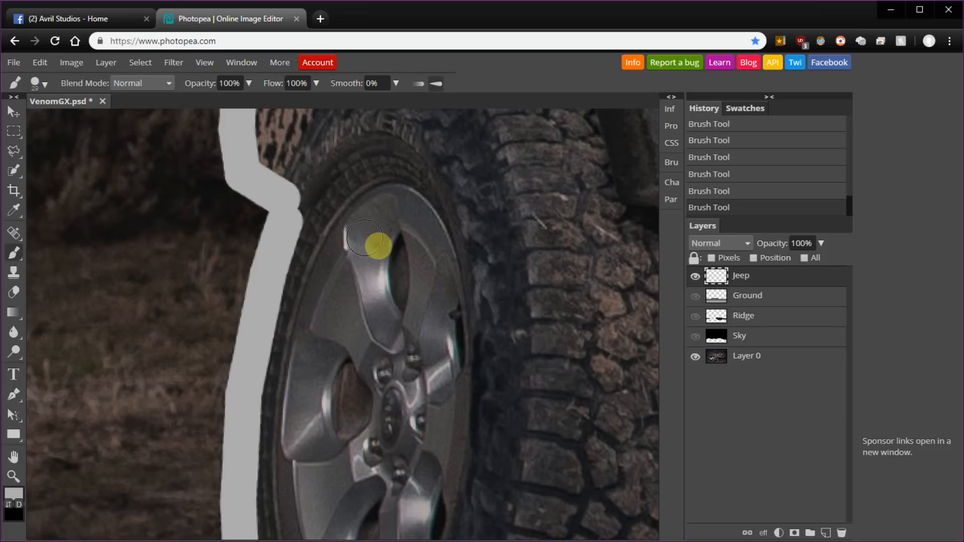
Step: Enlarge the brush and start filling the inside of the jeep's outline with the same grey
{"action": "scroll", "coordinate": [376, 241], "scroll_direction": "down", "scroll_amount": 5}
{"action": "scroll", "coordinate": [387, 247], "scroll_direction": "down", "scroll_amount": 3}
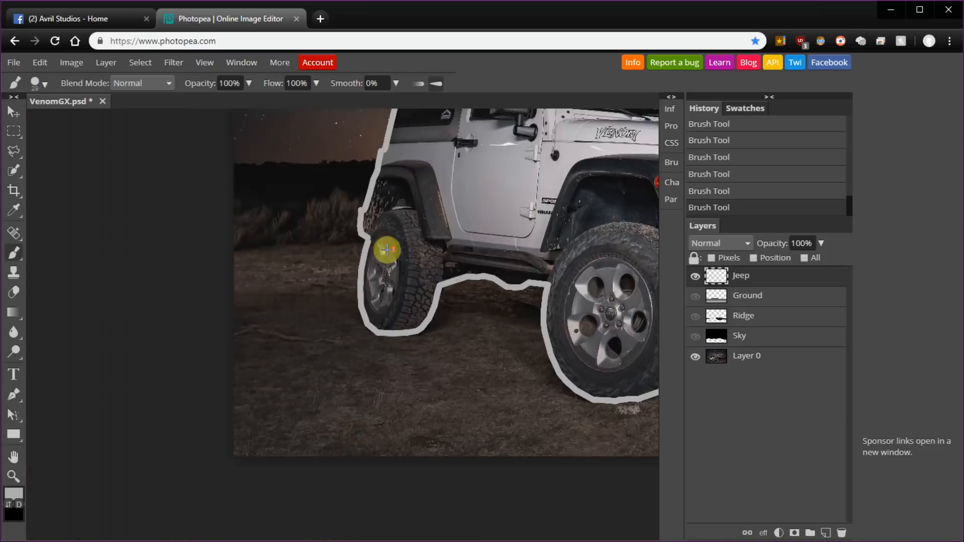
{"action": "left_click_drag", "start_coordinate": [442, 260], "coordinate": [359, 361]}
{"action": "mouse_move", "coordinate": [311, 287]}
{"action": "left_mouse_down"}
{"action": "mouse_move", "coordinate": [196, 283]}
{"action": "mouse_move", "coordinate": [186, 204]}
{"action": "mouse_move", "coordinate": [527, 212]}
{"action": "left_mouse_up"}
{"action": "scroll", "coordinate": [279, 252], "scroll_direction": "up", "scroll_amount": 6}
{"action": "key", "text": "bracketright"}
{"action": "key", "text": "bracketright"}
{"action": "key", "text": "bracketright"}
{"action": "key", "text": "bracketright"}
{"action": "key", "text": "bracketright"}
{"action": "key", "text": "bracketright"}
{"action": "left_click_drag", "start_coordinate": [448, 360], "coordinate": [462, 527]}
{"action": "mouse_move", "coordinate": [566, 505]}
{"action": "left_mouse_down"}
{"action": "mouse_move", "coordinate": [518, 404]}
{"action": "mouse_move", "coordinate": [624, 438]}
{"action": "left_mouse_up"}
{"action": "key", "text": "bracketleft"}
{"action": "key", "text": "bracketleft"}
{"action": "key", "text": "bracketleft"}
{"action": "mouse_move", "coordinate": [248, 216]}
{"action": "left_mouse_down"}
{"action": "mouse_move", "coordinate": [157, 327]}
{"action": "mouse_move", "coordinate": [228, 402]}
{"action": "left_mouse_up"}
Step: Enlarge the brush further and fill the large open areas of the jeep's body with broad grey strokes
{"action": "key", "text": "bracketright"}
{"action": "key", "text": "bracketright"}
{"action": "key", "text": "bracketright"}
{"action": "key", "text": "bracketright"}
{"action": "left_click_drag", "start_coordinate": [311, 376], "coordinate": [448, 323]}
{"action": "left_click_drag", "start_coordinate": [436, 402], "coordinate": [326, 195]}
{"action": "mouse_move", "coordinate": [341, 225]}
{"action": "left_mouse_down"}
{"action": "mouse_move", "coordinate": [388, 322]}
{"action": "mouse_move", "coordinate": [455, 296]}
{"action": "left_mouse_up"}
{"action": "left_click_drag", "start_coordinate": [552, 190], "coordinate": [389, 335]}
{"action": "left_click_drag", "start_coordinate": [542, 271], "coordinate": [394, 320]}
Step: Reduce the brush and fill closer to the outline, undoing the last two strokes
{"action": "key", "text": "bracketleft"}
{"action": "key", "text": "bracketleft"}
{"action": "key", "text": "bracketleft"}
{"action": "key", "text": "bracketleft"}
{"action": "mouse_move", "coordinate": [361, 361]}
{"action": "left_mouse_down"}
{"action": "mouse_move", "coordinate": [616, 396]}
{"action": "mouse_move", "coordinate": [482, 422]}
{"action": "left_mouse_up"}
{"action": "left_click_drag", "start_coordinate": [626, 360], "coordinate": [549, 380]}
{"action": "mouse_move", "coordinate": [329, 165]}
{"action": "left_mouse_down"}
{"action": "mouse_move", "coordinate": [528, 226]}
{"action": "mouse_move", "coordinate": [557, 226]}
{"action": "left_mouse_up"}
{"action": "mouse_move", "coordinate": [542, 289]}
{"action": "left_mouse_down"}
{"action": "mouse_move", "coordinate": [544, 300]}
{"action": "mouse_move", "coordinate": [594, 311]}
{"action": "left_mouse_up"}
{"action": "key", "text": "ctrl+z"}
{"action": "key", "text": "ctrl+z"}
Step: Shrink the brush again and paint the remaining gaps inside the outline until the jeep is a solid grey silhouette
{"action": "key", "text": "bracketleft"}
{"action": "key", "text": "bracketleft"}
{"action": "key", "text": "bracketleft"}
{"action": "left_click_drag", "start_coordinate": [545, 219], "coordinate": [570, 234]}
{"action": "scroll", "coordinate": [288, 210], "scroll_direction": "down", "scroll_amount": 2}
{"action": "left_click_drag", "start_coordinate": [213, 134], "coordinate": [217, 236]}
{"action": "scroll", "coordinate": [217, 236], "scroll_direction": "up", "scroll_amount": 4}
{"action": "left_click_drag", "start_coordinate": [45, 168], "coordinate": [391, 221]}
{"action": "left_click_drag", "start_coordinate": [487, 246], "coordinate": [578, 386]}
{"action": "left_click_drag", "start_coordinate": [578, 387], "coordinate": [484, 363]}
{"action": "scroll", "coordinate": [484, 363], "scroll_direction": "down", "scroll_amount": 3}
{"action": "left_click_drag", "start_coordinate": [553, 522], "coordinate": [494, 407]}
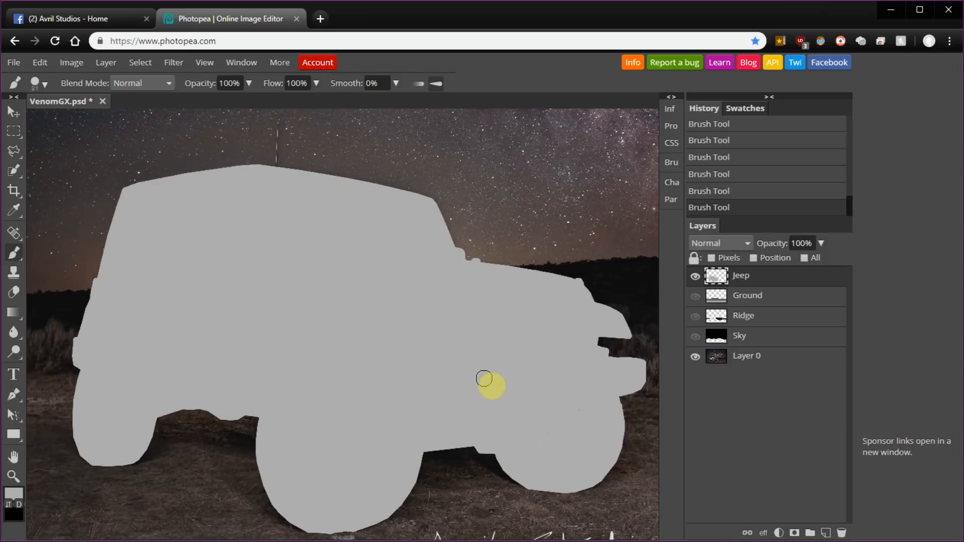
{"action": "scroll", "coordinate": [306, 318], "scroll_direction": "down", "scroll_amount": 3}
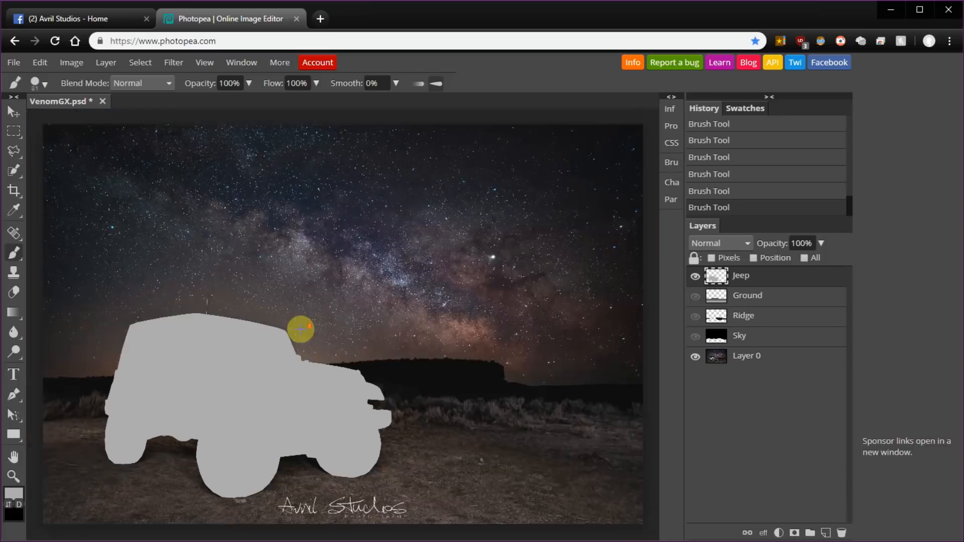
Step: Show the Ground, Ridge and Sky layers beneath the jeep silhouette
{"action": "left_click", "coordinate": [694, 300]}
{"action": "left_click", "coordinate": [695, 316]}
{"action": "left_click", "coordinate": [696, 336]}
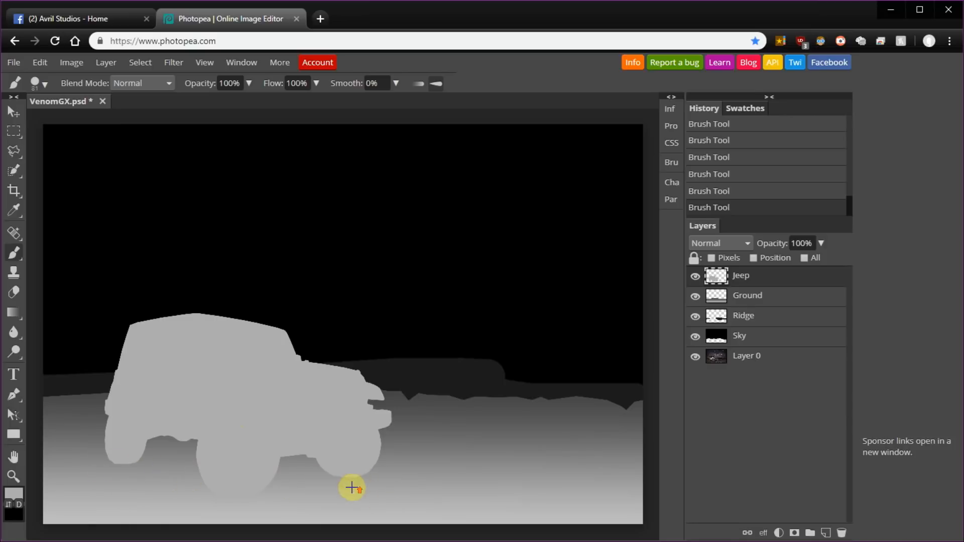
Step: Choose the Burn tool with the Midtones range and set its exposure to 10%
{"action": "scroll", "coordinate": [351, 487], "scroll_direction": "up", "scroll_amount": 5}
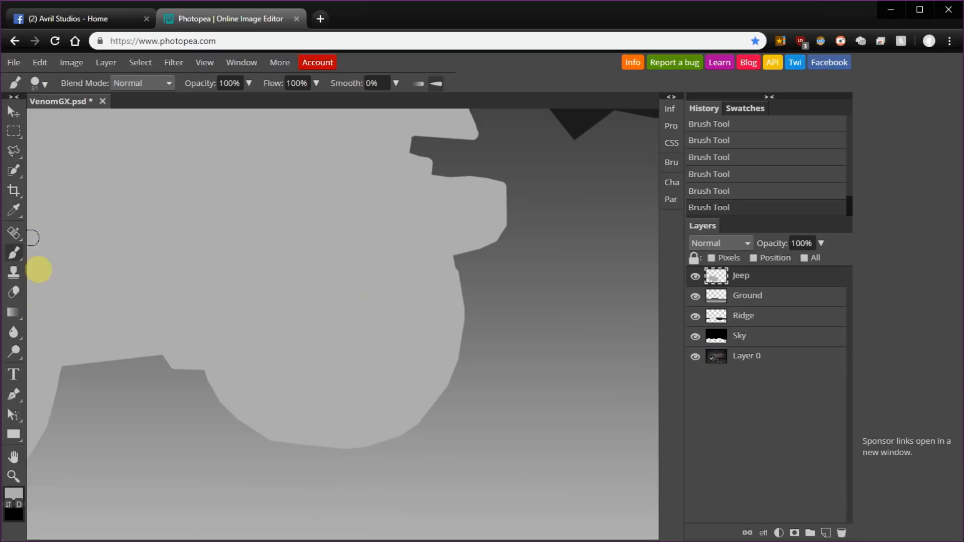
{"action": "right_click", "coordinate": [14, 352]}
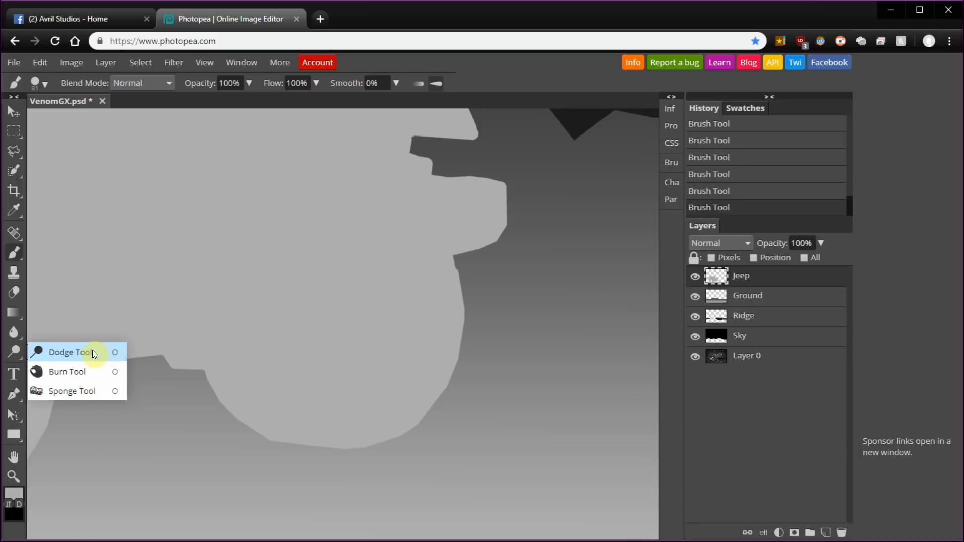
{"action": "left_click", "coordinate": [74, 375]}
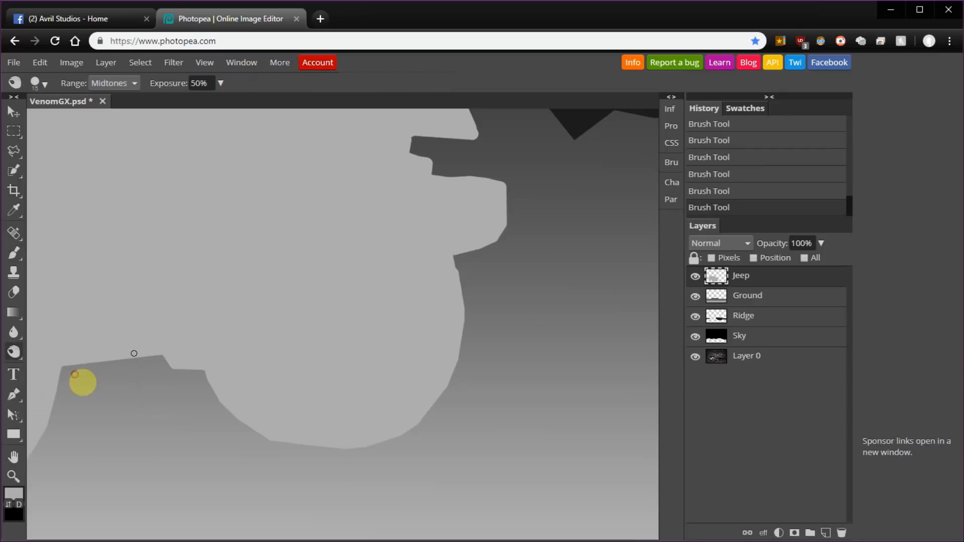
{"action": "left_click", "coordinate": [120, 86]}
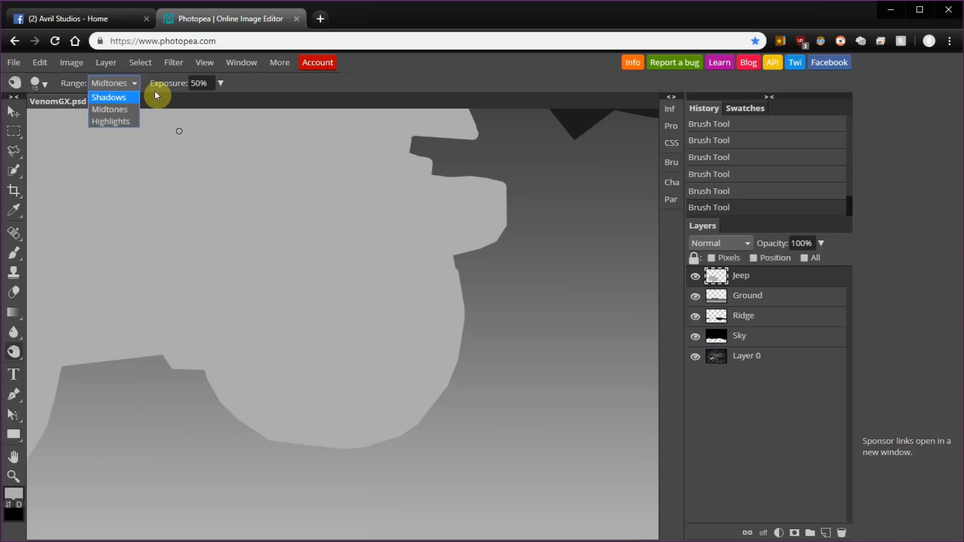
{"action": "left_click_drag", "start_coordinate": [176, 82], "coordinate": [173, 82]}
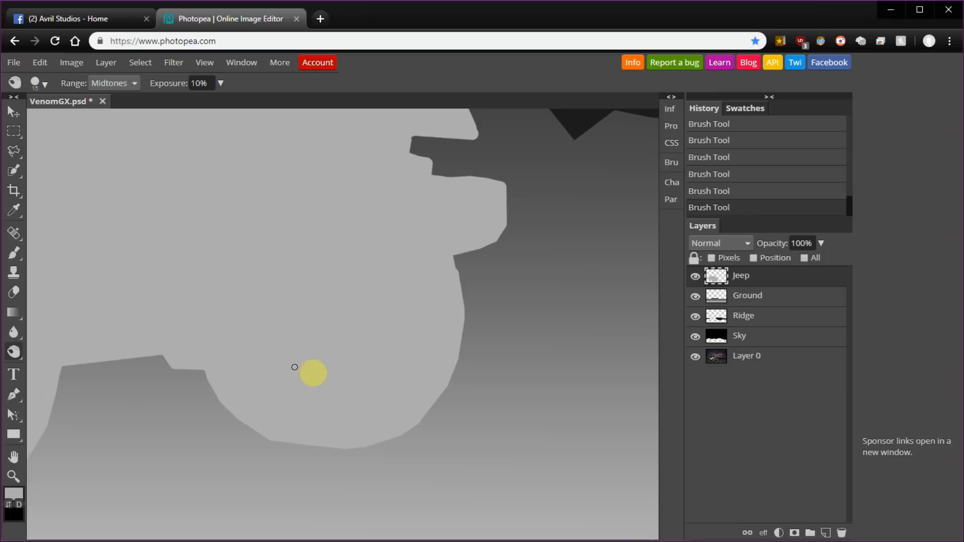
Step: Enlarge the burn brush to 255 px, darken the far front tire towards the ground's grey, and compare it with the Jeep layer hidden
{"action": "mouse_move", "coordinate": [340, 340]}
{"action": "left_mouse_down"}
{"action": "mouse_move", "coordinate": [417, 339]}
{"action": "mouse_move", "coordinate": [407, 201]}
{"action": "left_mouse_up"}
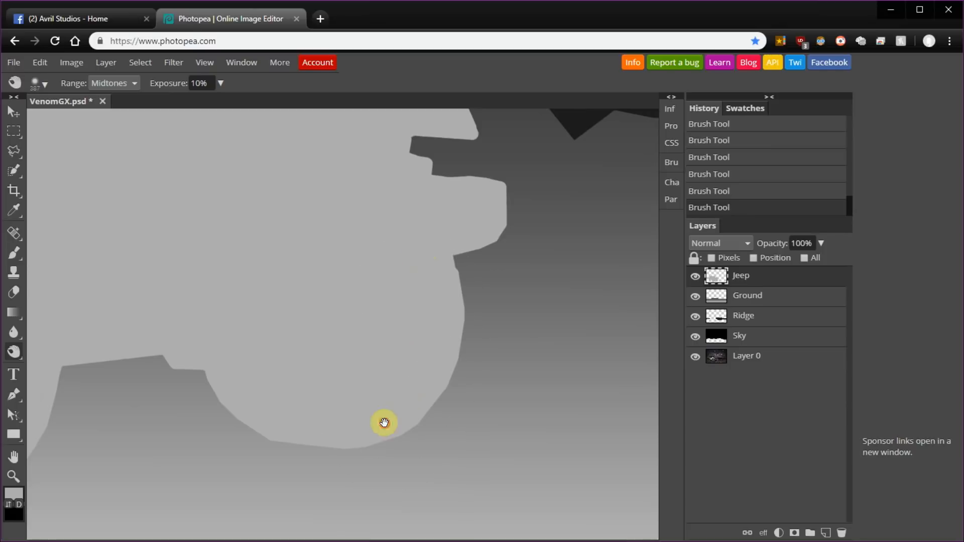
{"action": "left_click_drag", "start_coordinate": [383, 421], "coordinate": [394, 332]}
{"action": "mouse_move", "coordinate": [478, 241]}
{"action": "left_mouse_down"}
{"action": "mouse_move", "coordinate": [420, 327]}
{"action": "mouse_move", "coordinate": [367, 352]}
{"action": "mouse_move", "coordinate": [280, 359]}
{"action": "mouse_move", "coordinate": [216, 337]}
{"action": "mouse_move", "coordinate": [458, 255]}
{"action": "mouse_move", "coordinate": [376, 271]}
{"action": "mouse_move", "coordinate": [241, 340]}
{"action": "mouse_move", "coordinate": [260, 338]}
{"action": "mouse_move", "coordinate": [250, 350]}
{"action": "mouse_move", "coordinate": [404, 351]}
{"action": "mouse_move", "coordinate": [502, 309]}
{"action": "mouse_move", "coordinate": [524, 242]}
{"action": "mouse_move", "coordinate": [502, 284]}
{"action": "mouse_move", "coordinate": [498, 268]}
{"action": "mouse_move", "coordinate": [466, 301]}
{"action": "mouse_move", "coordinate": [358, 353]}
{"action": "mouse_move", "coordinate": [232, 322]}
{"action": "mouse_move", "coordinate": [221, 270]}
{"action": "mouse_move", "coordinate": [248, 280]}
{"action": "mouse_move", "coordinate": [269, 269]}
{"action": "mouse_move", "coordinate": [246, 277]}
{"action": "left_mouse_up"}
{"action": "left_click", "coordinate": [695, 282]}
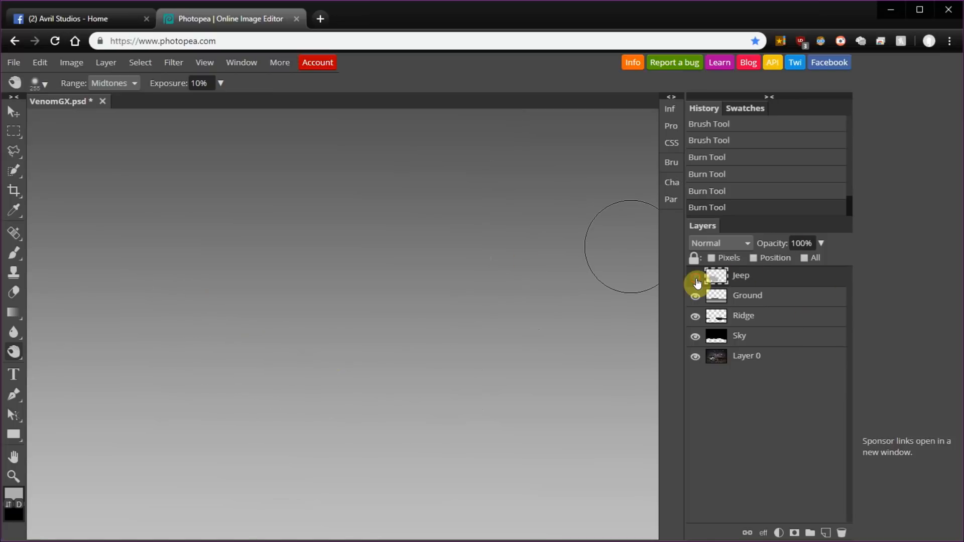
{"action": "left_click", "coordinate": [697, 279]}
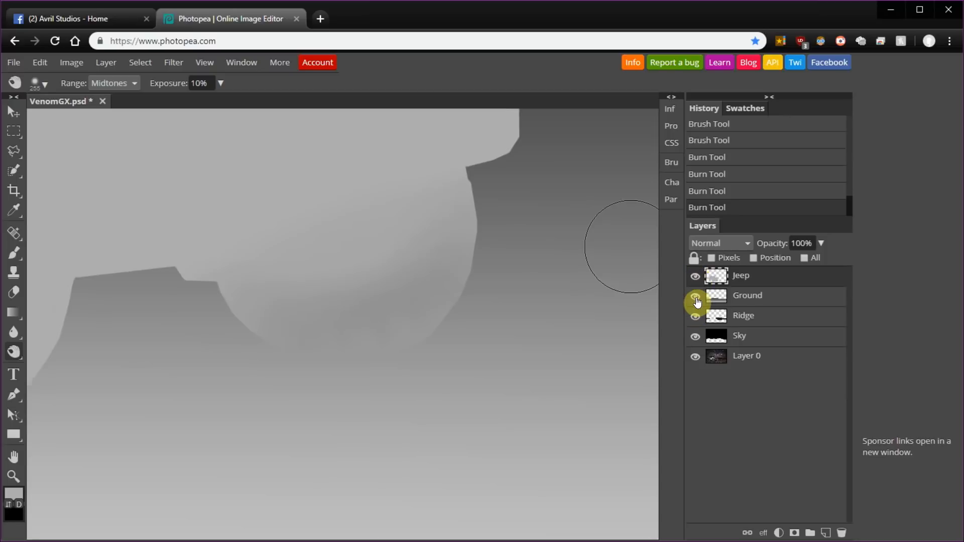
Step: Hide the Ground, Ridge and Sky layers, check the tire against the photo, and burn the far front tire a little more
{"action": "left_click", "coordinate": [694, 296]}
{"action": "left_click", "coordinate": [695, 335]}
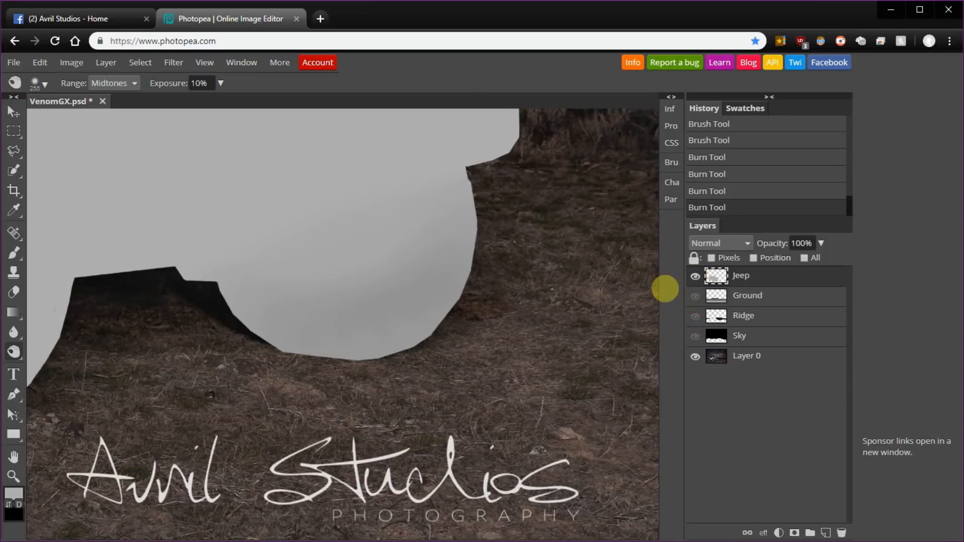
{"action": "left_click", "coordinate": [694, 279]}
{"action": "left_click", "coordinate": [695, 278]}
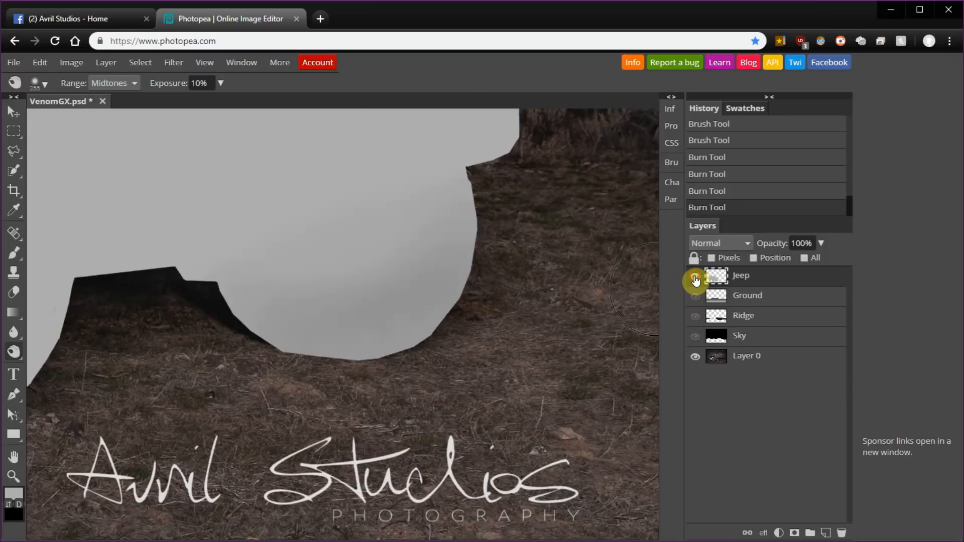
{"action": "mouse_move", "coordinate": [444, 221]}
{"action": "left_mouse_down"}
{"action": "mouse_move", "coordinate": [370, 320]}
{"action": "mouse_move", "coordinate": [265, 327]}
{"action": "mouse_move", "coordinate": [257, 319]}
{"action": "left_mouse_up"}
Step: Check the rear tire against the photo, show the Ground layer, and burn the rear wheel area to match the ground's shade
{"action": "left_click_drag", "start_coordinate": [317, 293], "coordinate": [576, 270]}
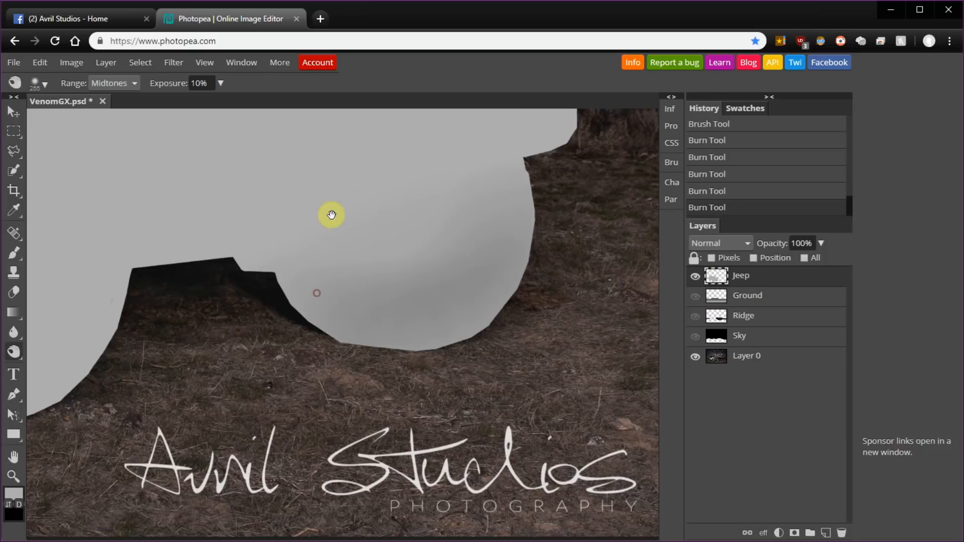
{"action": "left_click_drag", "start_coordinate": [318, 214], "coordinate": [736, 273]}
{"action": "left_click_drag", "start_coordinate": [399, 242], "coordinate": [484, 250]}
{"action": "left_click", "coordinate": [700, 279]}
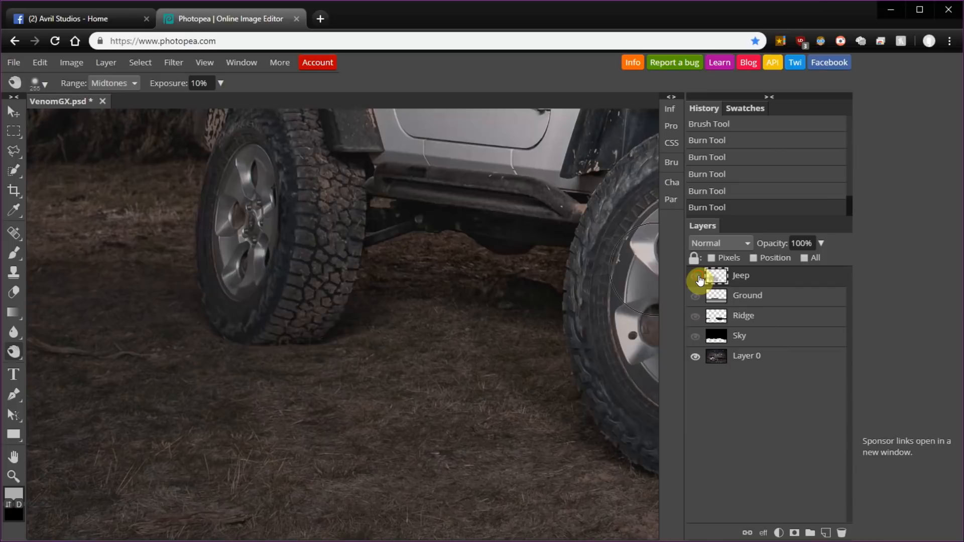
{"action": "left_click", "coordinate": [695, 276]}
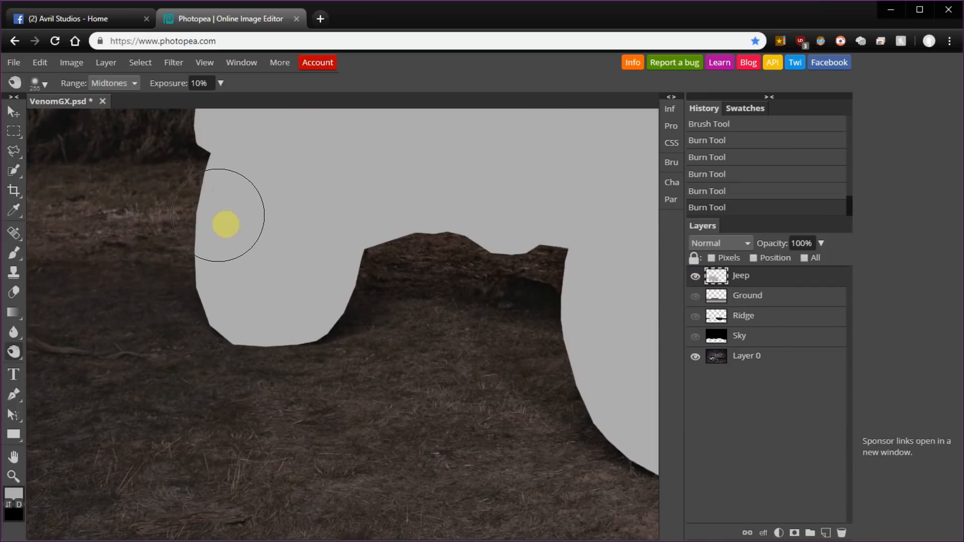
{"action": "left_click", "coordinate": [695, 297]}
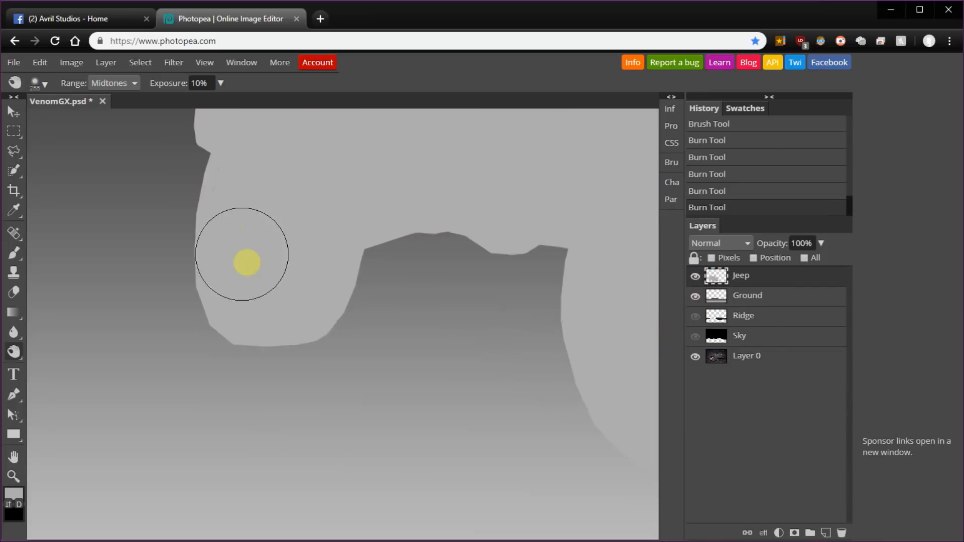
{"action": "mouse_move", "coordinate": [198, 263]}
{"action": "left_mouse_down"}
{"action": "mouse_move", "coordinate": [233, 334]}
{"action": "mouse_move", "coordinate": [301, 346]}
{"action": "mouse_move", "coordinate": [198, 323]}
{"action": "mouse_move", "coordinate": [351, 348]}
{"action": "mouse_move", "coordinate": [327, 341]}
{"action": "mouse_move", "coordinate": [319, 291]}
{"action": "mouse_move", "coordinate": [239, 251]}
{"action": "mouse_move", "coordinate": [239, 159]}
{"action": "mouse_move", "coordinate": [262, 219]}
{"action": "mouse_move", "coordinate": [232, 183]}
{"action": "mouse_move", "coordinate": [286, 241]}
{"action": "mouse_move", "coordinate": [263, 166]}
{"action": "mouse_move", "coordinate": [376, 279]}
{"action": "mouse_move", "coordinate": [380, 327]}
{"action": "left_mouse_up"}
{"action": "mouse_move", "coordinate": [248, 372]}
{"action": "left_mouse_down"}
{"action": "mouse_move", "coordinate": [312, 381]}
{"action": "mouse_move", "coordinate": [224, 340]}
{"action": "mouse_move", "coordinate": [221, 373]}
{"action": "mouse_move", "coordinate": [226, 254]}
{"action": "mouse_move", "coordinate": [301, 220]}
{"action": "mouse_move", "coordinate": [331, 358]}
{"action": "mouse_move", "coordinate": [340, 237]}
{"action": "mouse_move", "coordinate": [340, 349]}
{"action": "mouse_move", "coordinate": [318, 197]}
{"action": "mouse_move", "coordinate": [232, 232]}
{"action": "left_mouse_up"}
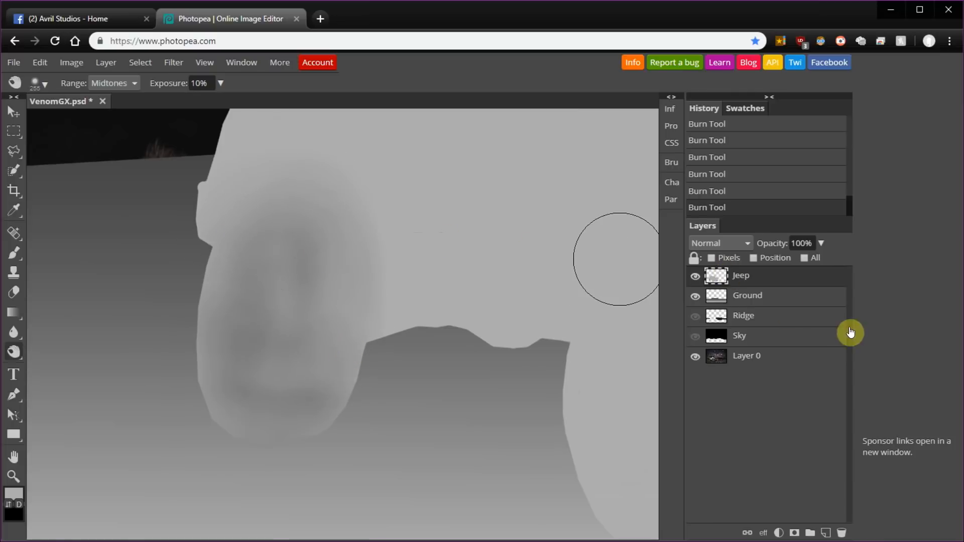
Step: Enlarge the burn brush to 759 px, undo the first burn stroke on the body, and darken the jeep's rear half and roof
{"action": "scroll", "coordinate": [411, 275], "scroll_direction": "down", "scroll_amount": 2}
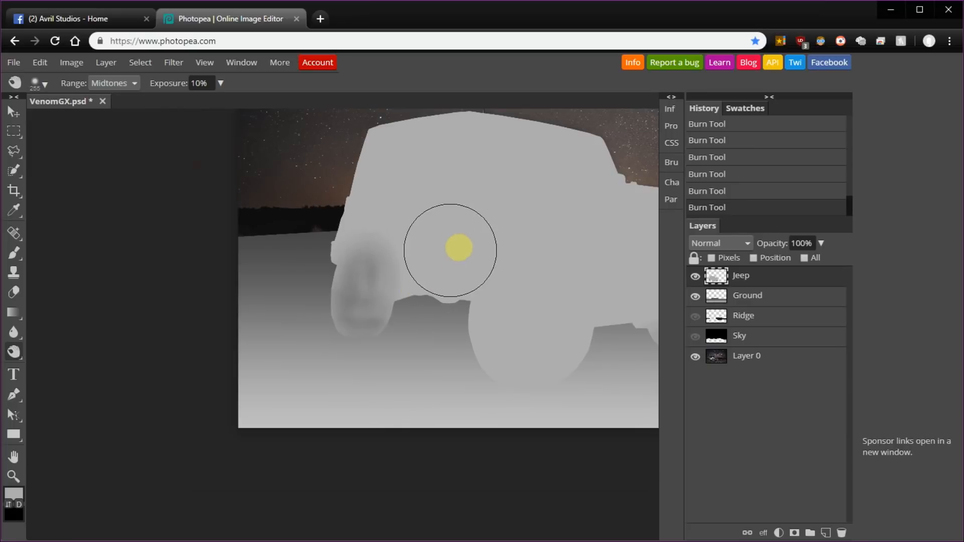
{"action": "scroll", "coordinate": [467, 215], "scroll_direction": "down", "scroll_amount": 3}
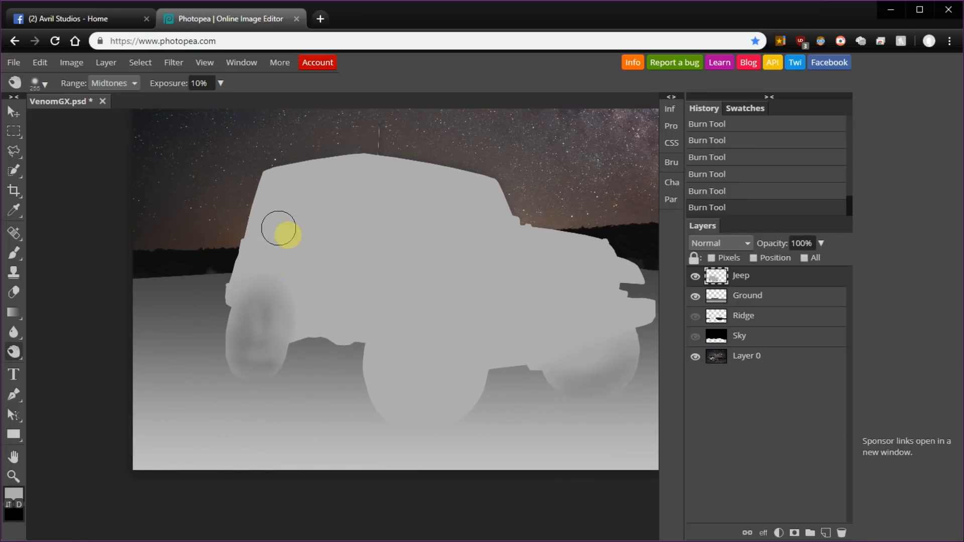
{"action": "left_click_drag", "start_coordinate": [265, 245], "coordinate": [349, 246]}
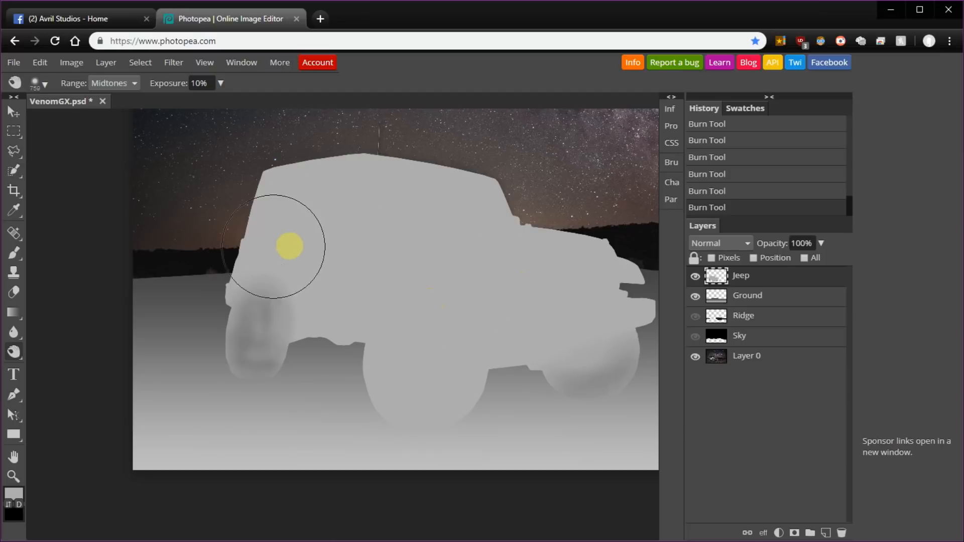
{"action": "mouse_move", "coordinate": [265, 266]}
{"action": "left_mouse_down"}
{"action": "mouse_move", "coordinate": [289, 198]}
{"action": "mouse_move", "coordinate": [316, 160]}
{"action": "mouse_move", "coordinate": [293, 276]}
{"action": "mouse_move", "coordinate": [364, 207]}
{"action": "mouse_move", "coordinate": [477, 201]}
{"action": "mouse_move", "coordinate": [252, 271]}
{"action": "mouse_move", "coordinate": [578, 335]}
{"action": "left_mouse_up"}
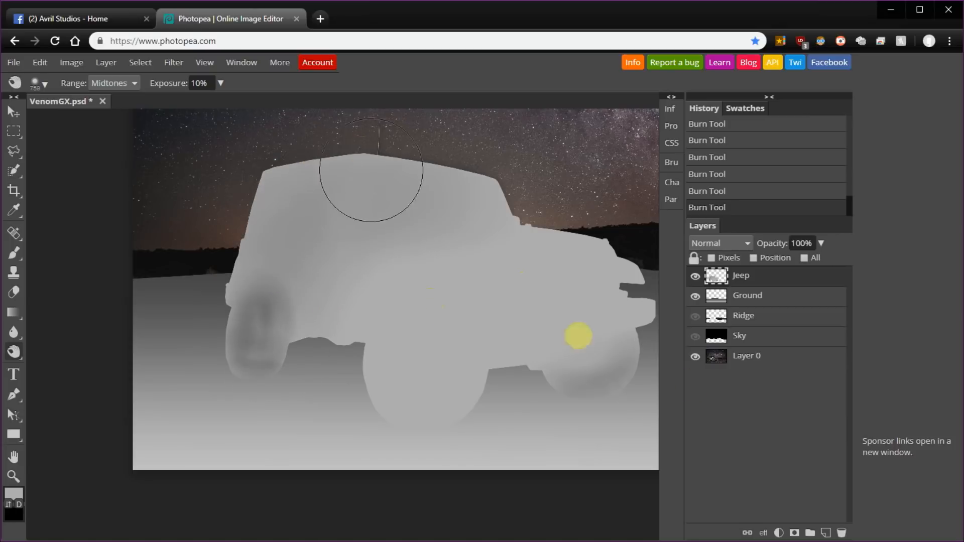
{"action": "key", "text": "ctrl+z"}
{"action": "mouse_move", "coordinate": [315, 271]}
{"action": "left_mouse_down"}
{"action": "mouse_move", "coordinate": [315, 190]}
{"action": "mouse_move", "coordinate": [364, 347]}
{"action": "mouse_move", "coordinate": [351, 387]}
{"action": "mouse_move", "coordinate": [341, 333]}
{"action": "left_mouse_up"}
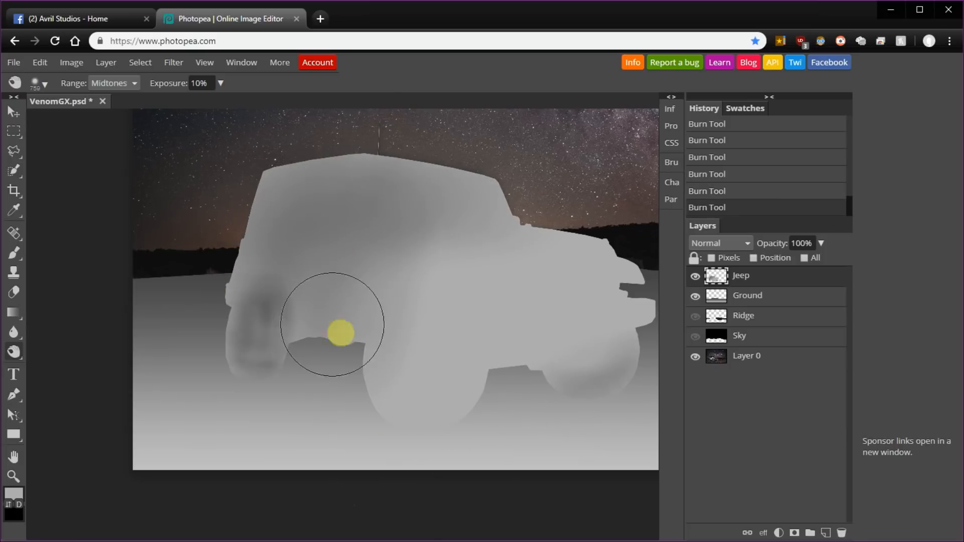
Step: Open the Jeep layer's style settings, try a red Color Overlay, and turn it off again
{"action": "scroll", "coordinate": [340, 333], "scroll_direction": "down", "scroll_amount": 1}
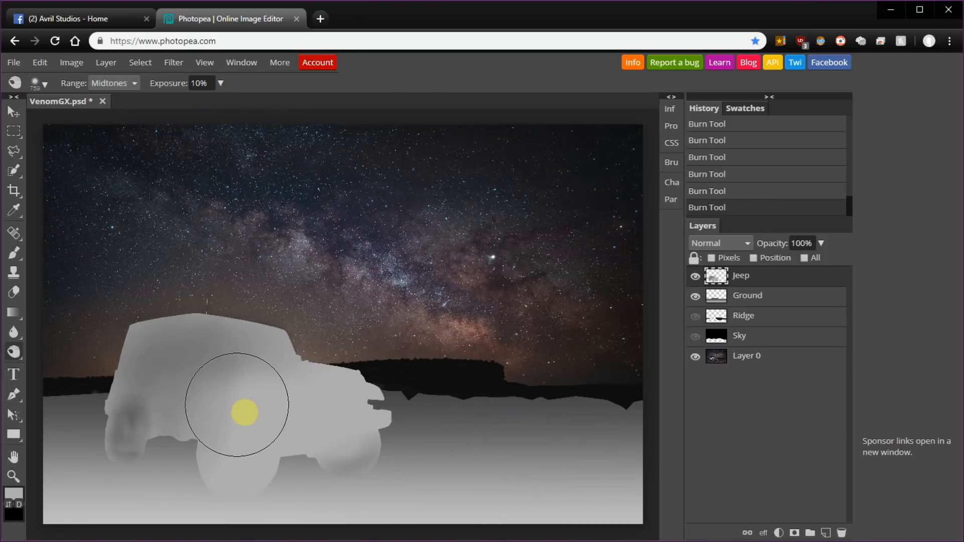
{"action": "key", "text": "v"}
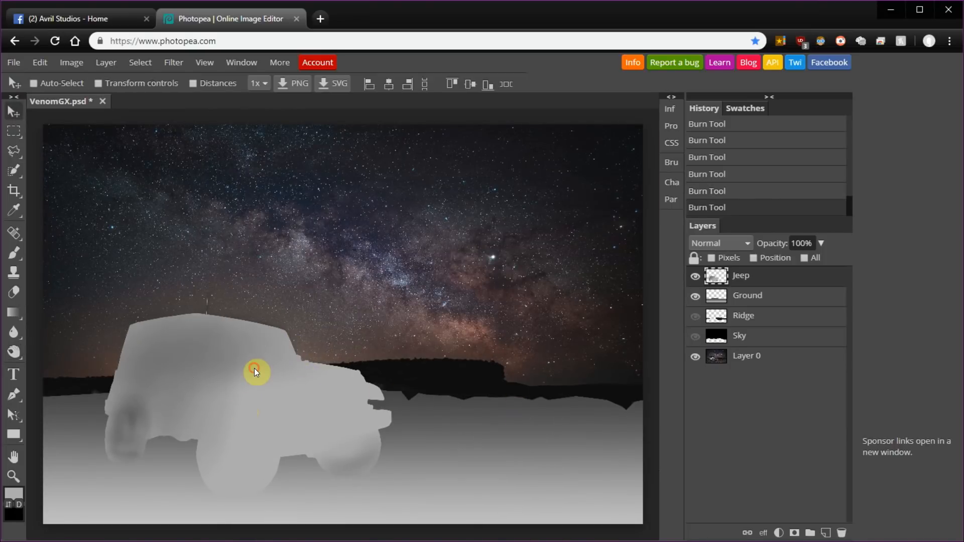
{"action": "double_click", "coordinate": [783, 285]}
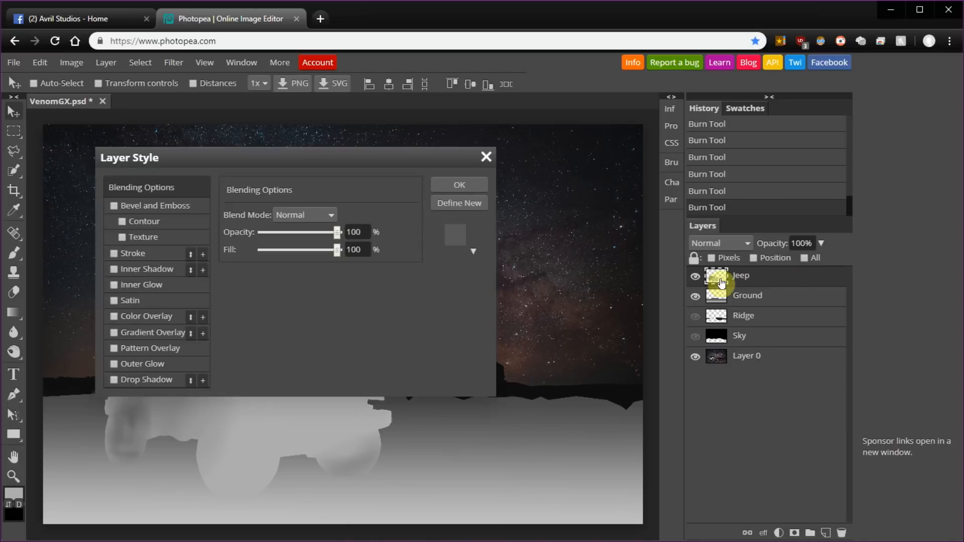
{"action": "left_click_drag", "start_coordinate": [276, 161], "coordinate": [465, 165]}
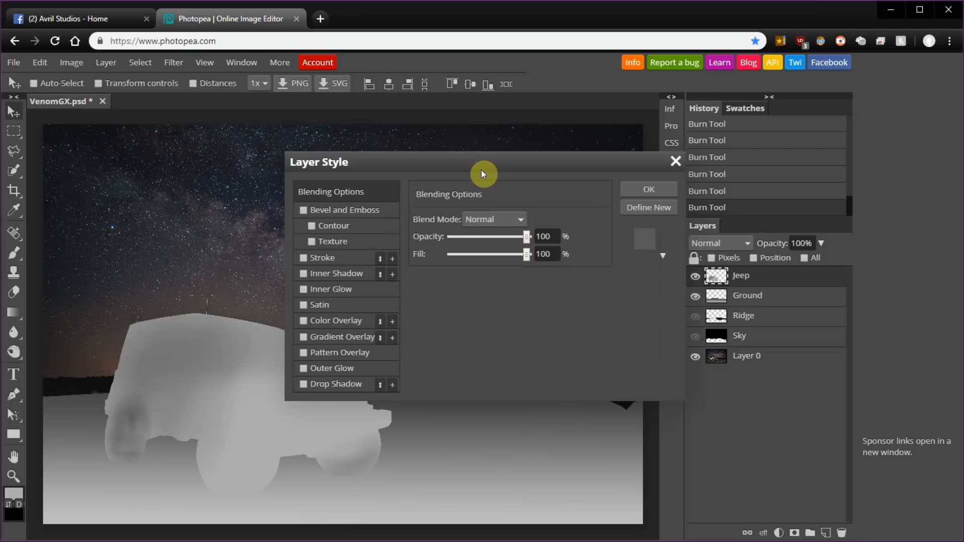
{"action": "left_click", "coordinate": [322, 323]}
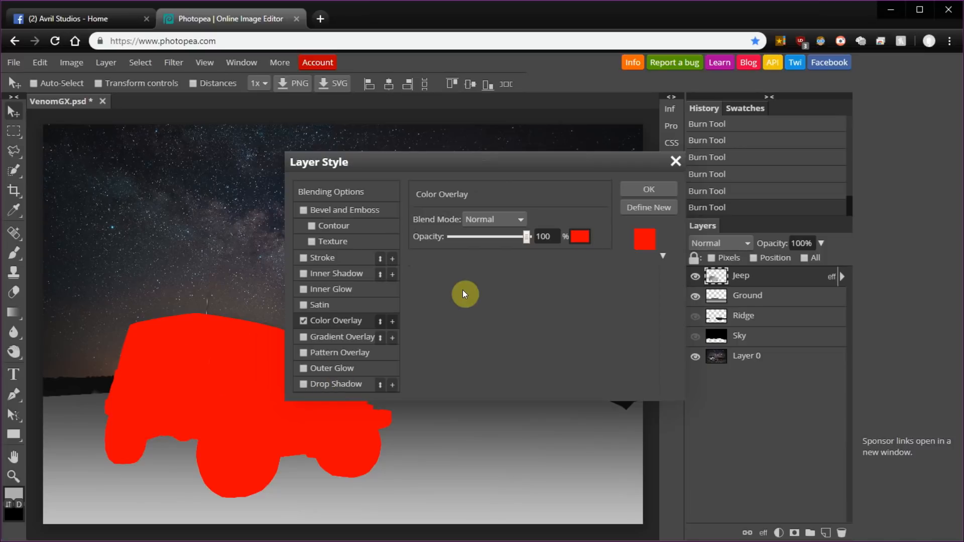
{"action": "left_click", "coordinate": [302, 321]}
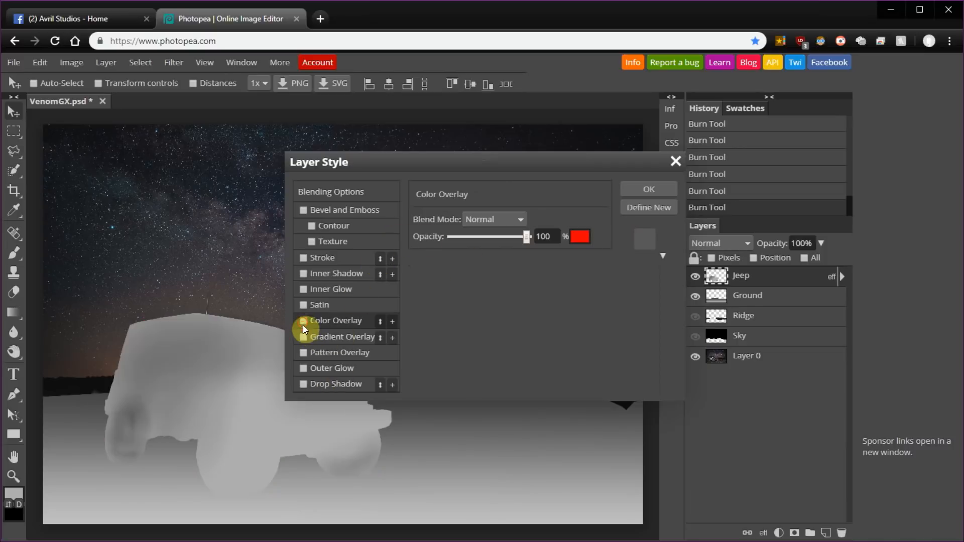
Step: Add a Gradient Overlay to the Jeep layer and set its starting colour to grey adadad, sampled from the near front tire
{"action": "left_click", "coordinate": [304, 336]}
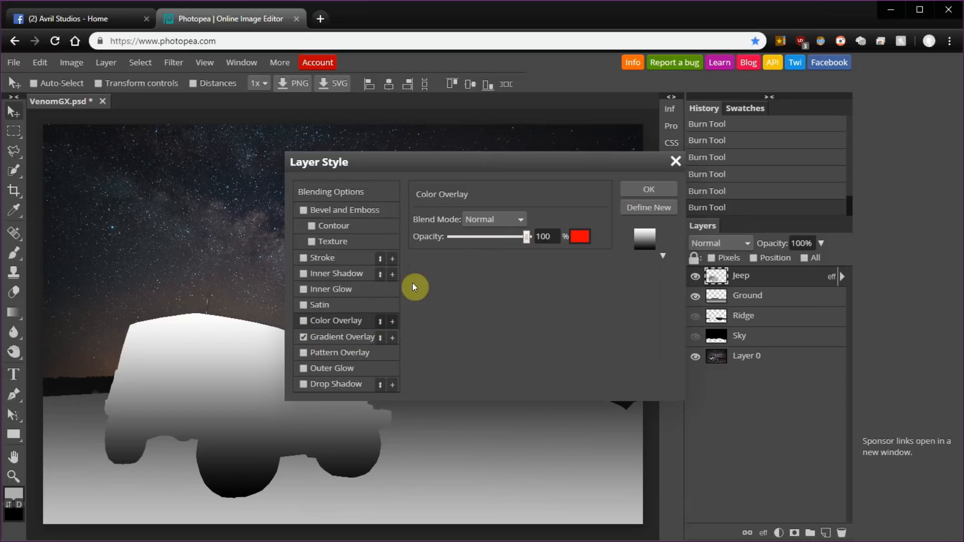
{"action": "left_click", "coordinate": [334, 337]}
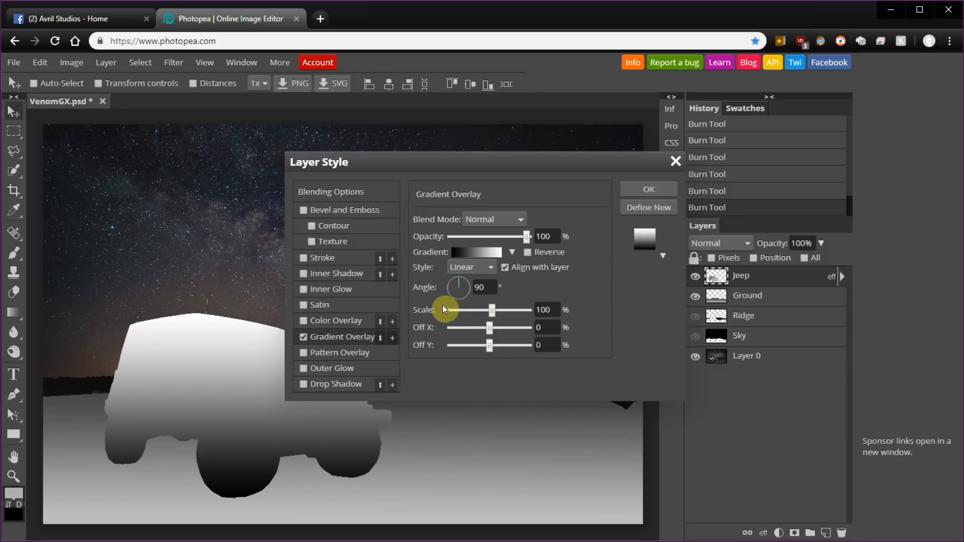
{"action": "left_click", "coordinate": [477, 252]}
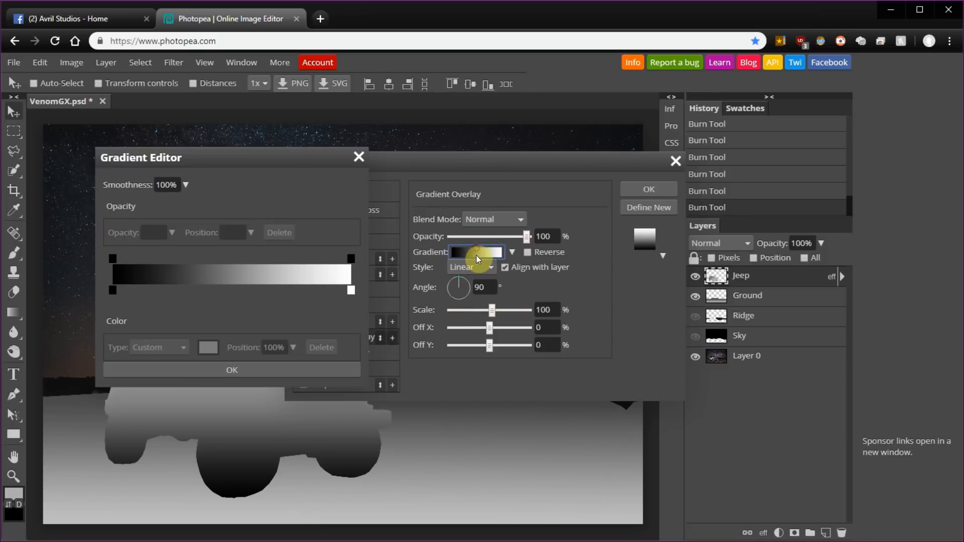
{"action": "double_click", "coordinate": [113, 290]}
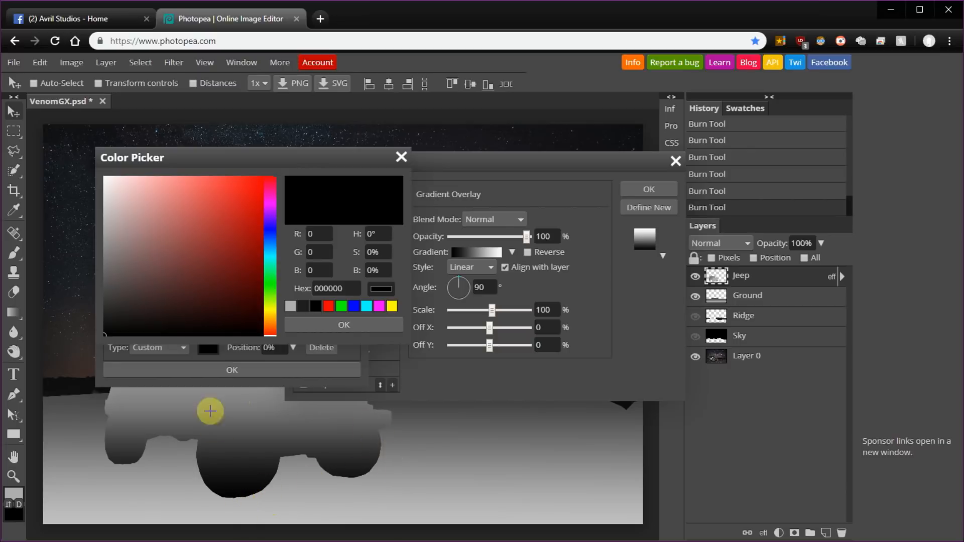
{"action": "left_click", "coordinate": [256, 496]}
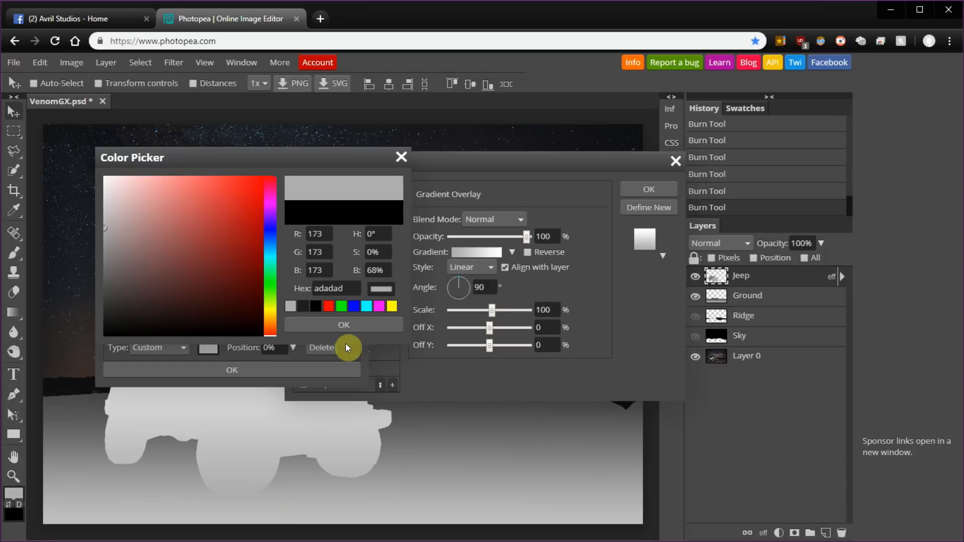
{"action": "left_click", "coordinate": [329, 326]}
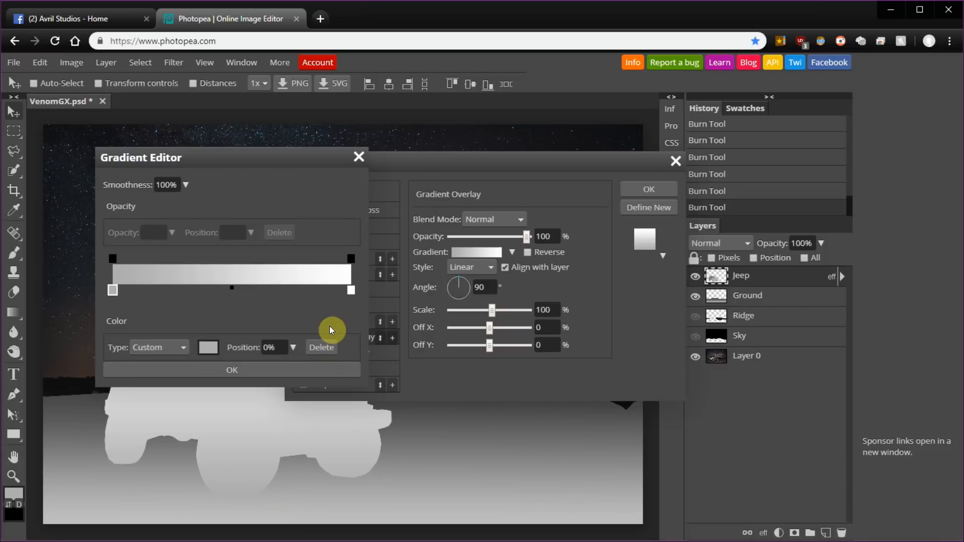
Step: Set the gradient's end colour to the darker grey 8b8b8b, sampled from the rear tire, and accept the gradient
{"action": "left_click", "coordinate": [351, 291]}
{"action": "left_click", "coordinate": [209, 348]}
{"action": "left_click", "coordinate": [107, 462]}
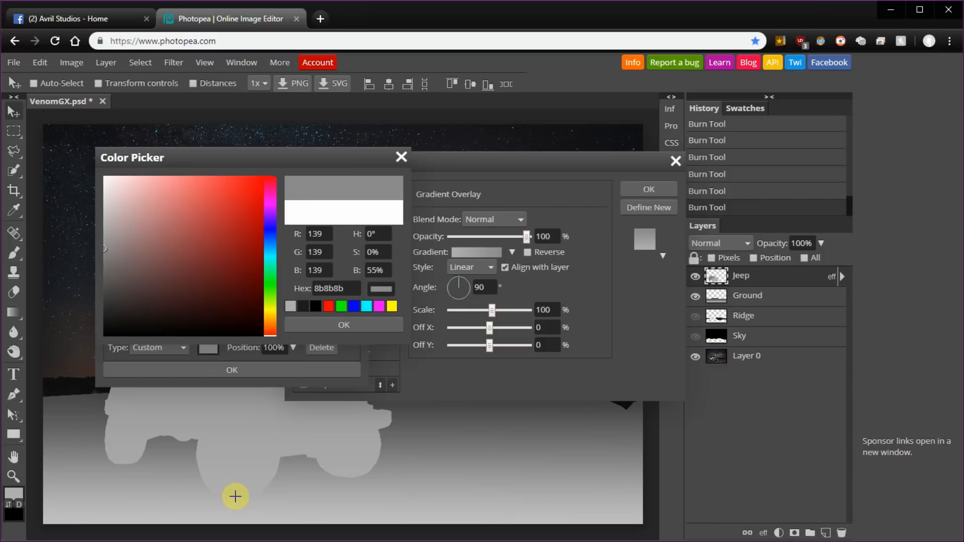
{"action": "left_click", "coordinate": [358, 326]}
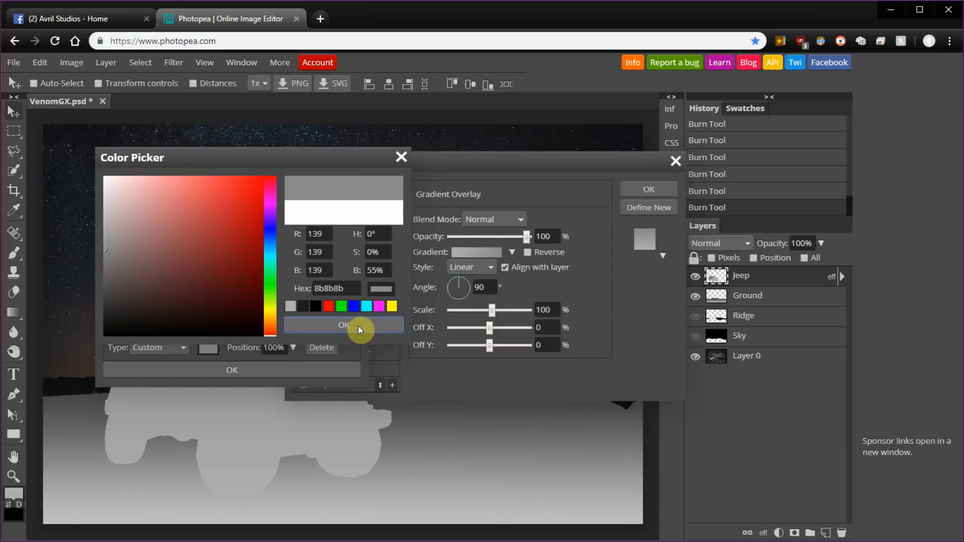
{"action": "left_click", "coordinate": [357, 327]}
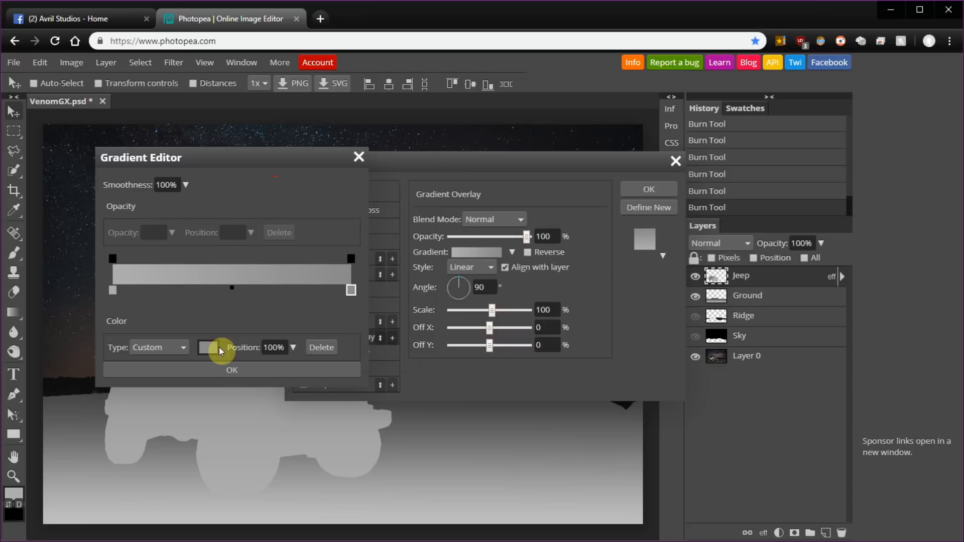
{"action": "left_click", "coordinate": [220, 370]}
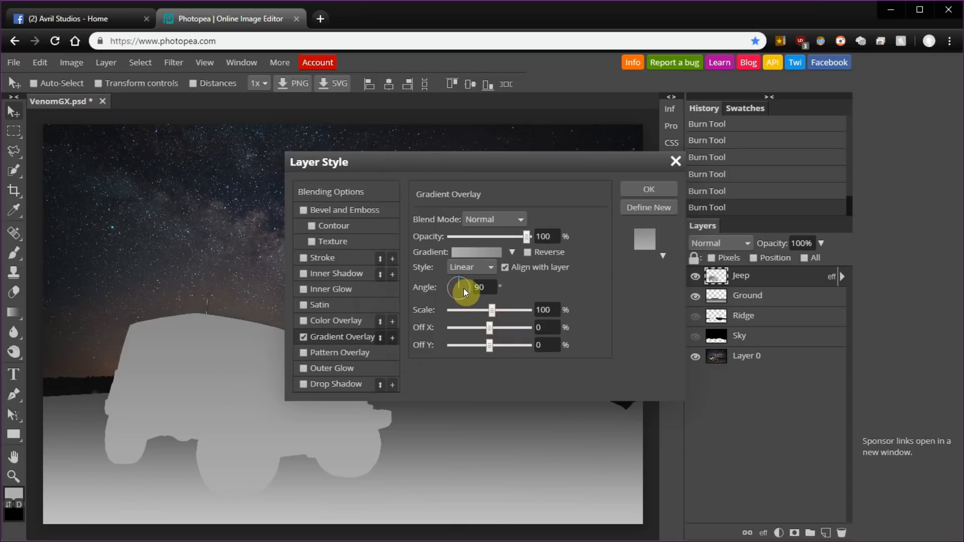
Step: Set the gradient overlay's angle to 171°, scale to 299%, X offset to -34% and Y offset to -10%
{"action": "mouse_move", "coordinate": [458, 275]}
{"action": "left_mouse_down"}
{"action": "mouse_move", "coordinate": [445, 293]}
{"action": "mouse_move", "coordinate": [445, 285]}
{"action": "left_mouse_up"}
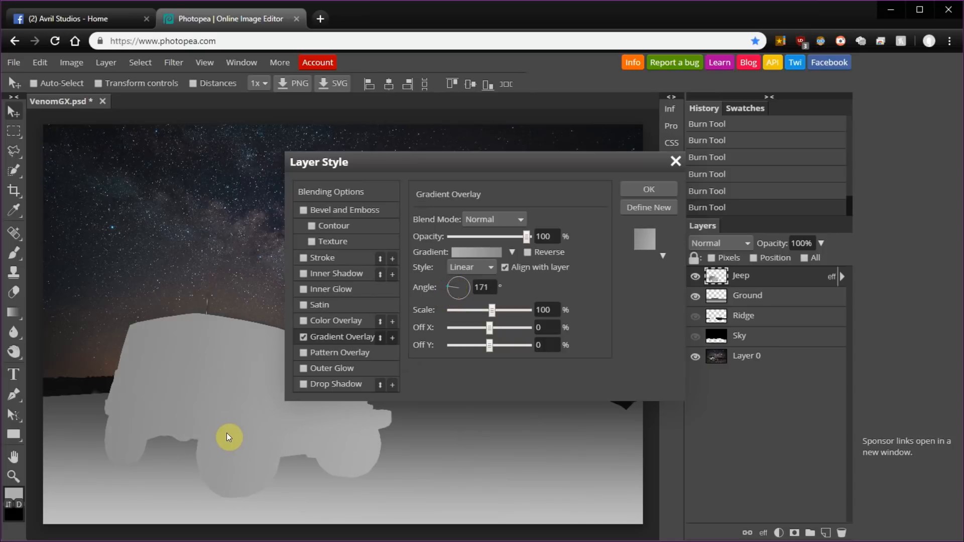
{"action": "mouse_move", "coordinate": [448, 286]}
{"action": "left_mouse_down"}
{"action": "mouse_move", "coordinate": [441, 293]}
{"action": "mouse_move", "coordinate": [445, 278]}
{"action": "mouse_move", "coordinate": [436, 284]}
{"action": "left_mouse_up"}
{"action": "left_click", "coordinate": [287, 449]}
{"action": "left_click", "coordinate": [205, 430]}
{"action": "left_click_drag", "start_coordinate": [486, 331], "coordinate": [470, 328]}
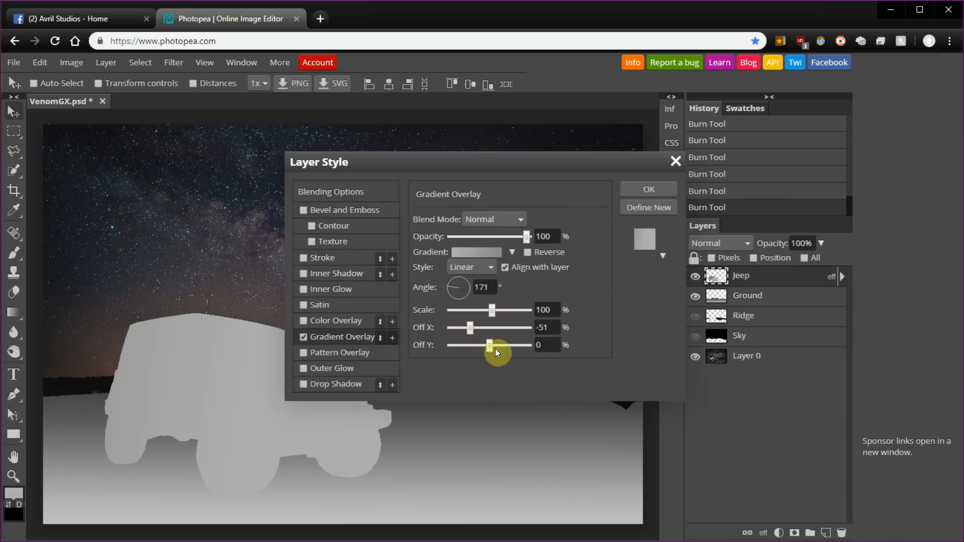
{"action": "left_click_drag", "start_coordinate": [477, 345], "coordinate": [513, 301]}
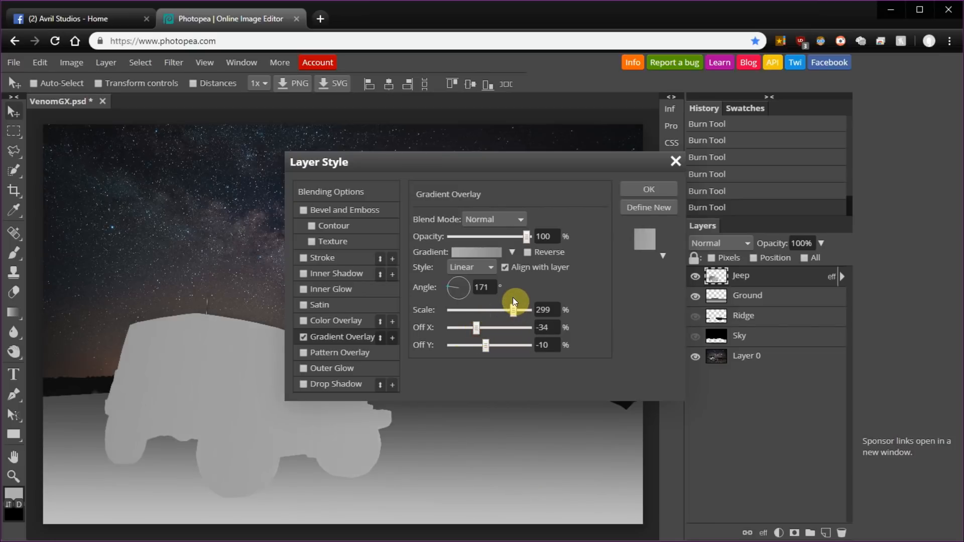
Step: Try reversing the gradient and restore its direction, then set the scale to 31% and the X offset to -10%
{"action": "left_click", "coordinate": [527, 253]}
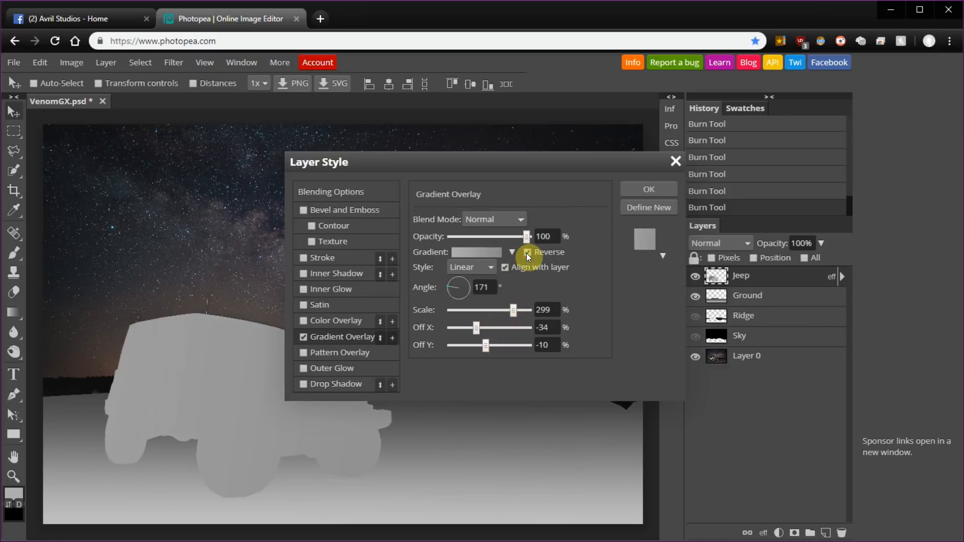
{"action": "left_click", "coordinate": [526, 253]}
{"action": "left_click_drag", "start_coordinate": [480, 329], "coordinate": [453, 324]}
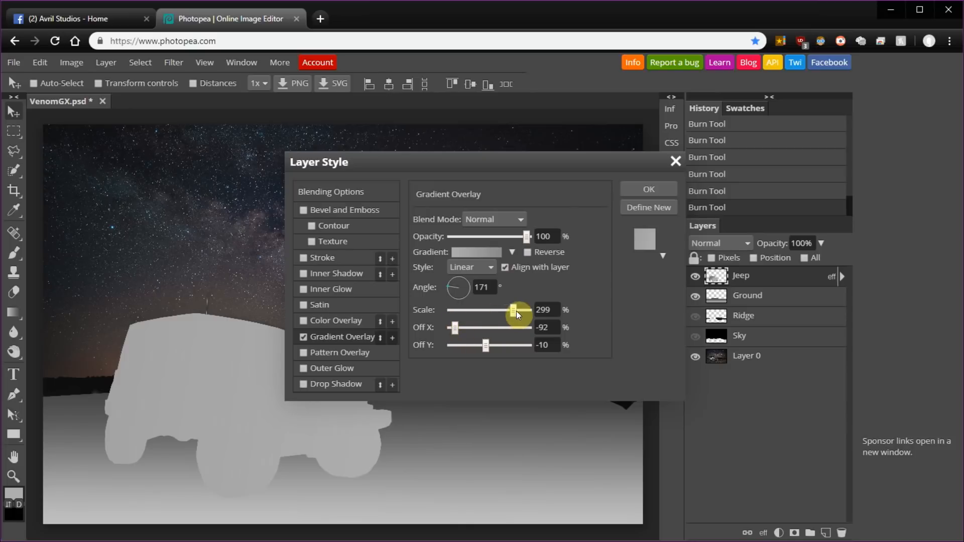
{"action": "left_click_drag", "start_coordinate": [481, 310], "coordinate": [485, 329]}
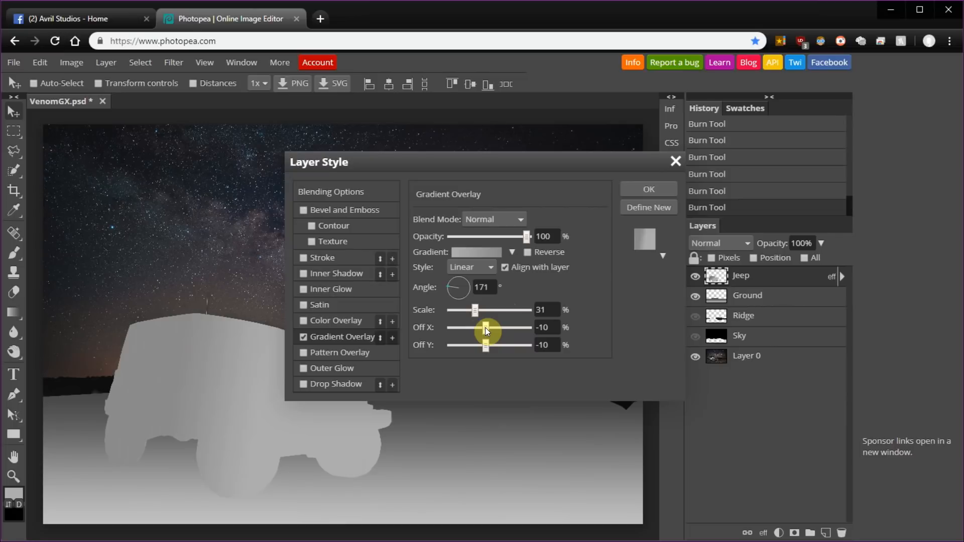
Step: Try another blend mode for the gradient overlay, return it to Normal, and apply the layer style
{"action": "left_click", "coordinate": [495, 220]}
{"action": "left_click", "coordinate": [493, 280]}
{"action": "left_click", "coordinate": [508, 220]}
{"action": "left_click", "coordinate": [506, 232]}
{"action": "left_click", "coordinate": [648, 189]}
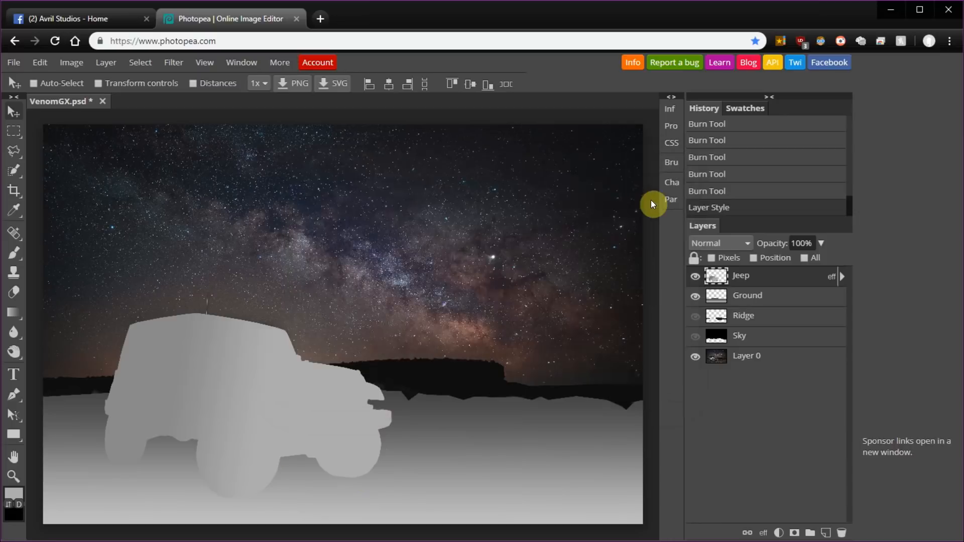
Step: Disable all effects on the Jeep layer and show the Ridge and Sky layers
{"action": "left_click", "coordinate": [843, 276]}
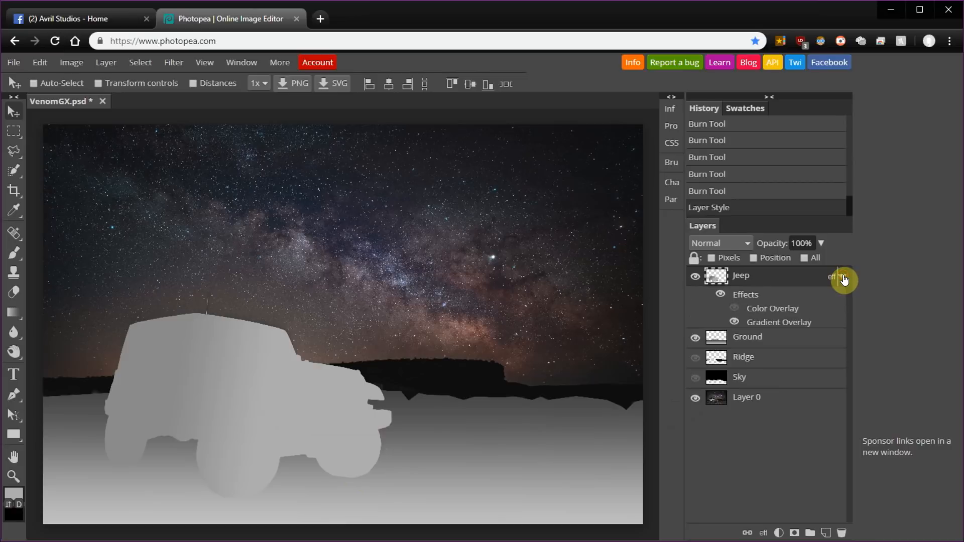
{"action": "left_click", "coordinate": [720, 297]}
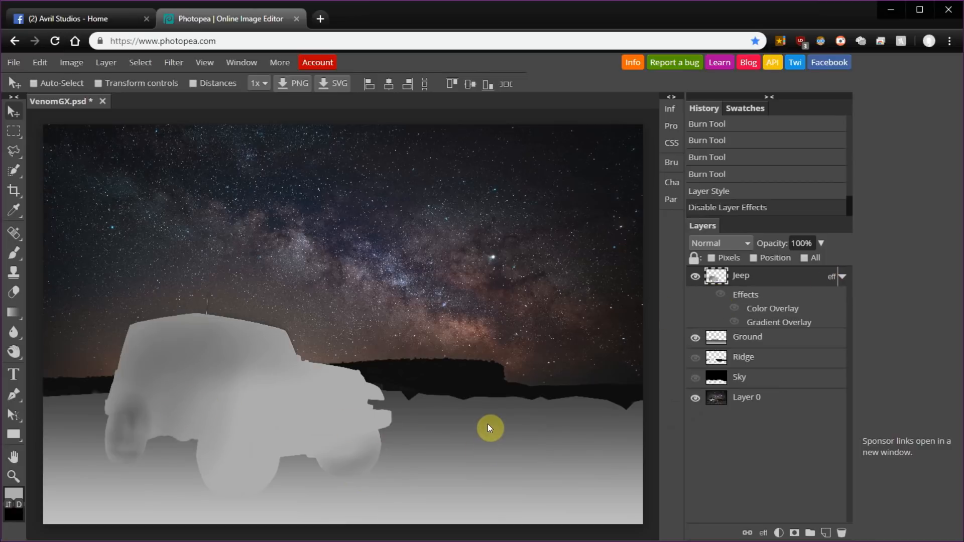
{"action": "left_click", "coordinate": [695, 358]}
{"action": "left_click", "coordinate": [695, 378]}
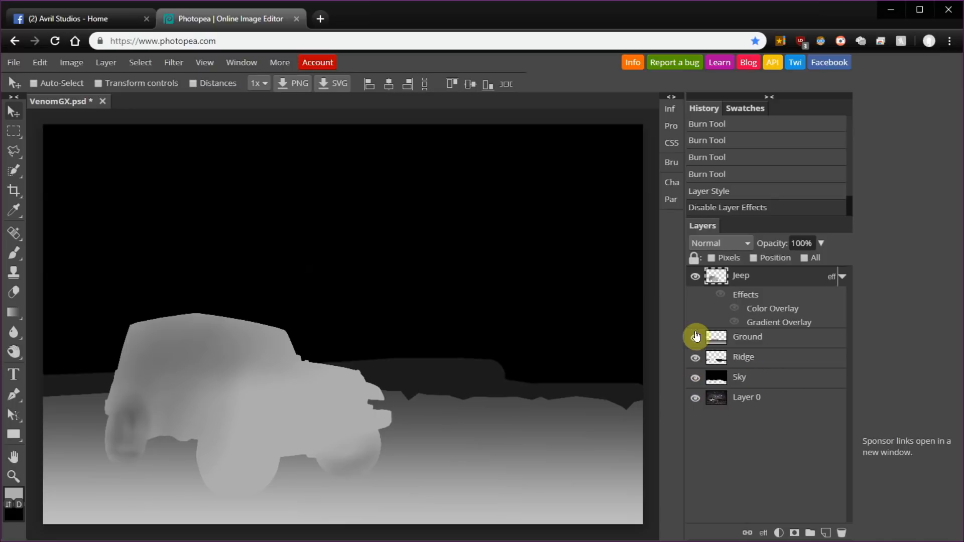
Step: Hide the Ground, Ridge, Sky and Jeep layers, collapse the Jeep effects list, and select Layer 0
{"action": "left_click", "coordinate": [695, 337]}
{"action": "left_click", "coordinate": [695, 357]}
{"action": "left_click", "coordinate": [696, 378]}
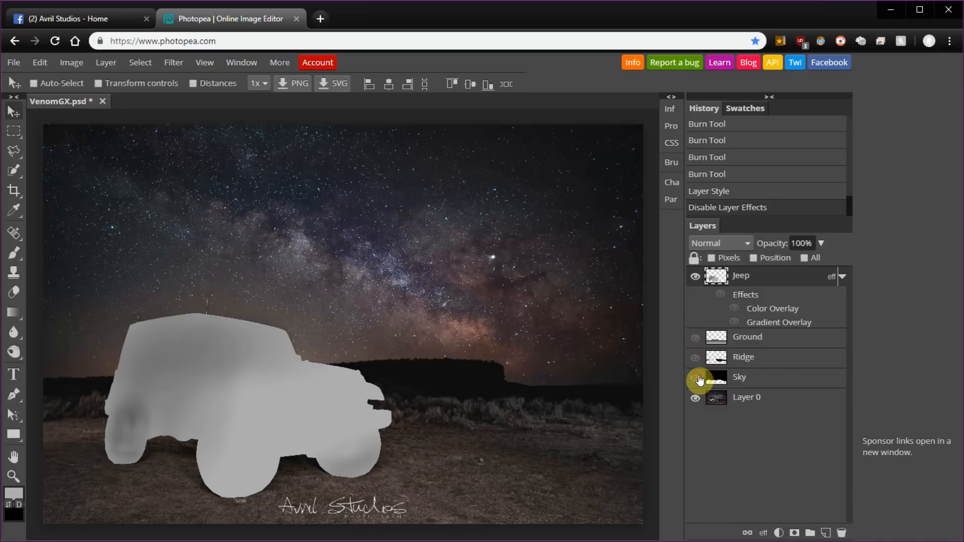
{"action": "left_click", "coordinate": [695, 276]}
{"action": "left_click", "coordinate": [842, 281]}
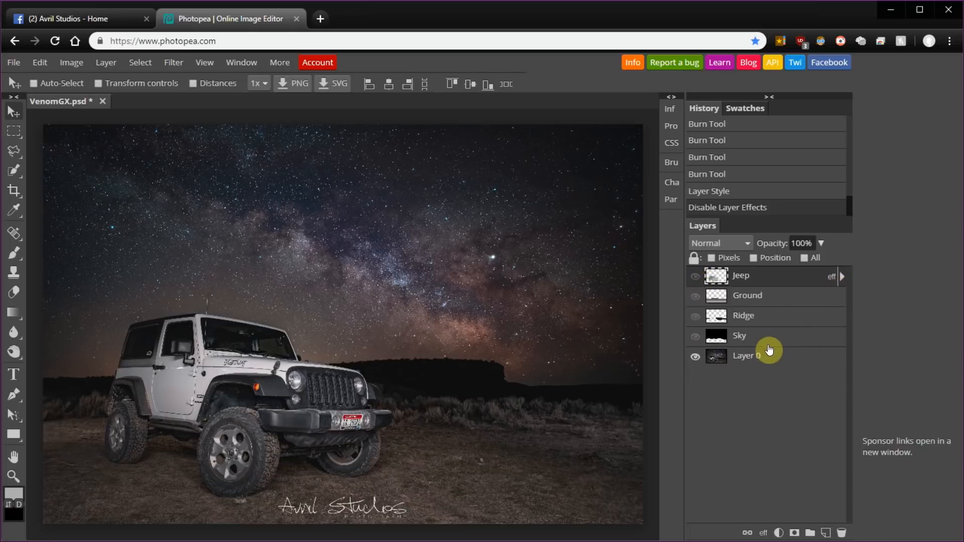
{"action": "left_click", "coordinate": [751, 361]}
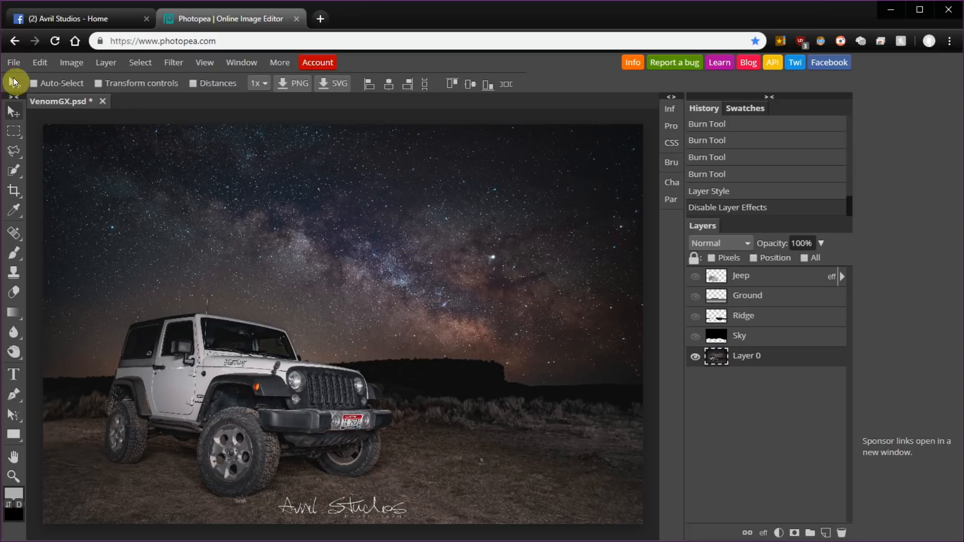
Step: Export the plain photo as a PNG with a width of 2048 px
{"action": "left_click", "coordinate": [14, 61]}
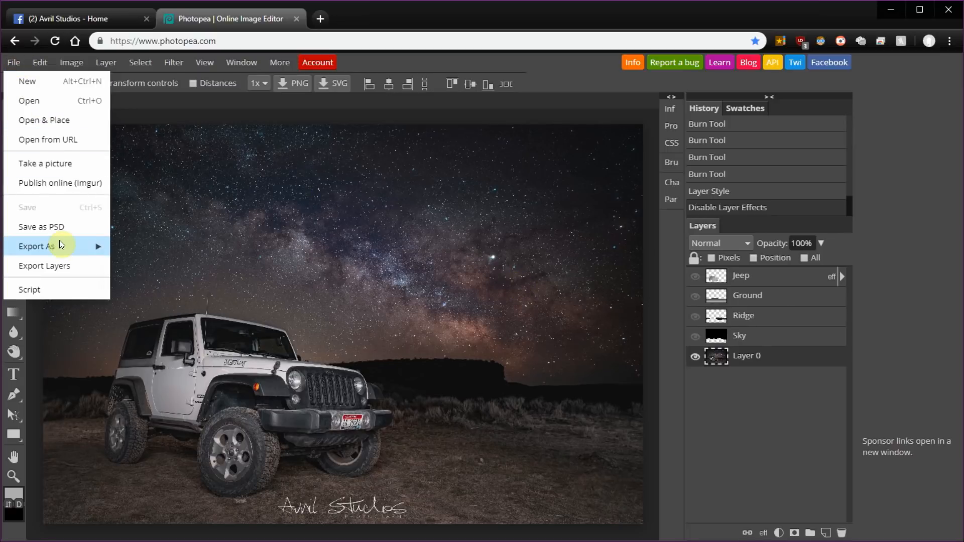
{"action": "mouse_move", "coordinate": [61, 245]}
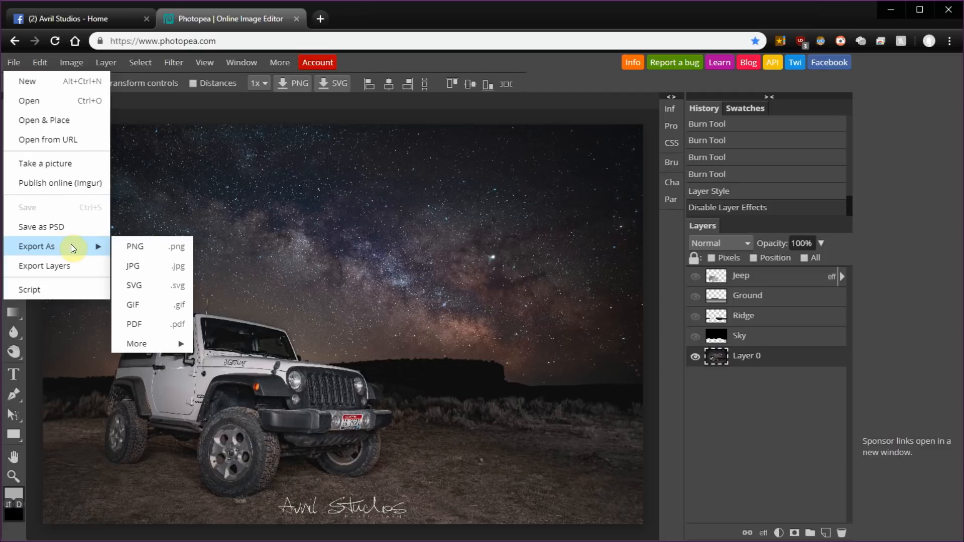
{"action": "left_click", "coordinate": [132, 247]}
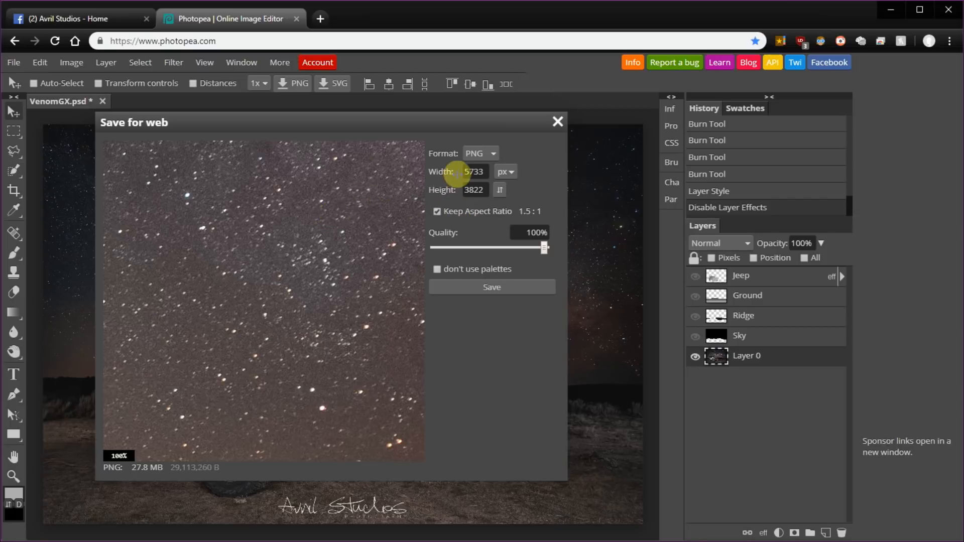
{"action": "double_click", "coordinate": [474, 171]}
{"action": "type", "text": "2048"}
{"action": "left_click", "coordinate": [498, 287]}
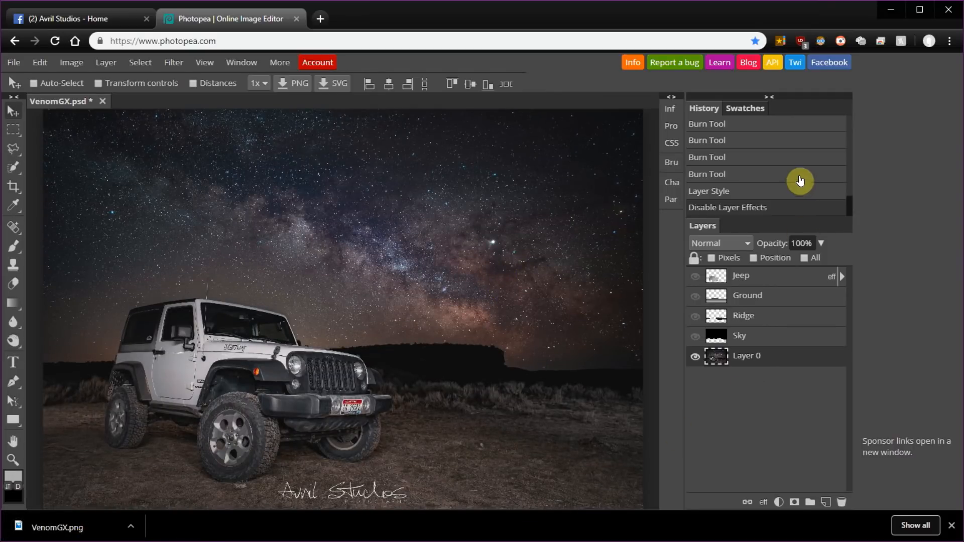
Step: Show the Jeep, Ground, Ridge and Sky layers so the complete depth map covers the photo
{"action": "left_click", "coordinate": [694, 279]}
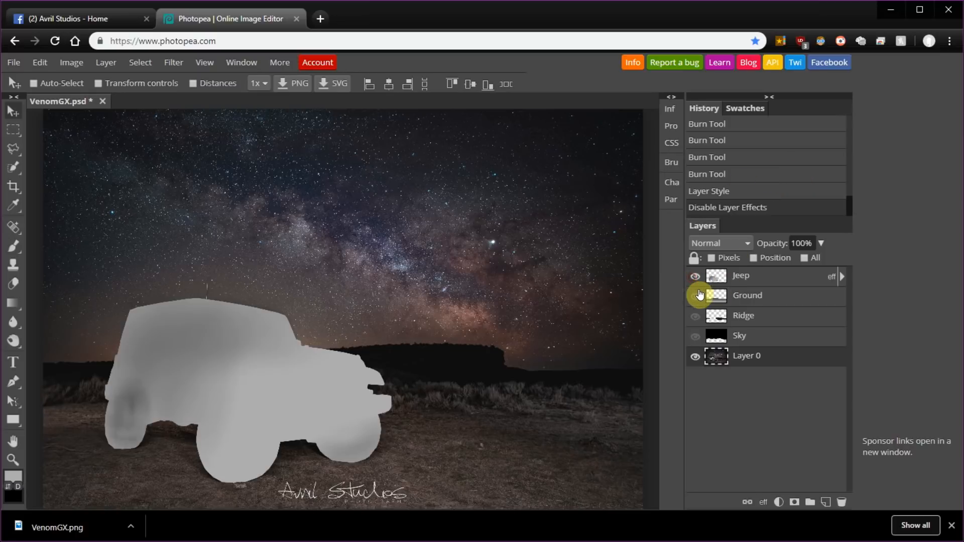
{"action": "left_click", "coordinate": [695, 296]}
{"action": "left_click", "coordinate": [695, 316]}
{"action": "left_click", "coordinate": [694, 338]}
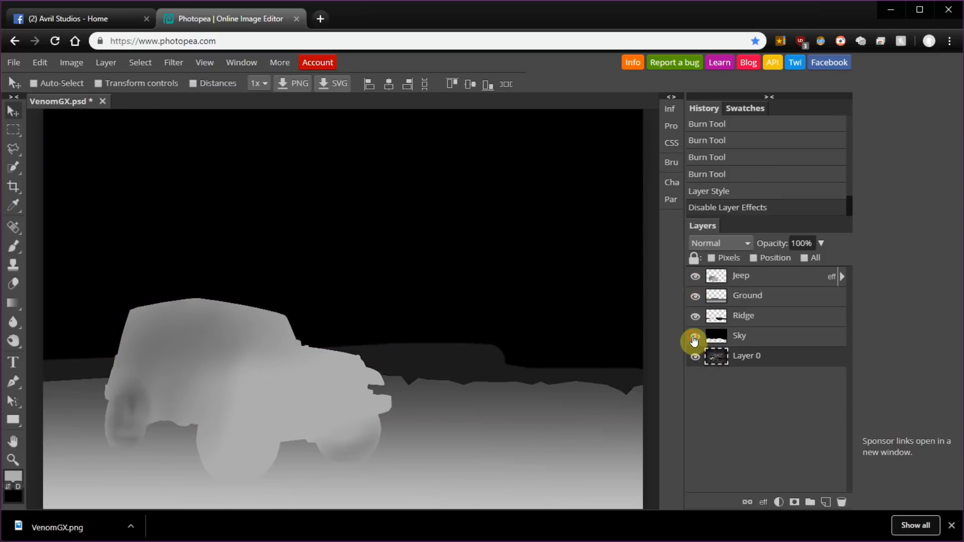
Step: Export the complete depth map as a PNG with a width of 2048 px, keeping the aspect ratio
{"action": "left_click", "coordinate": [15, 62]}
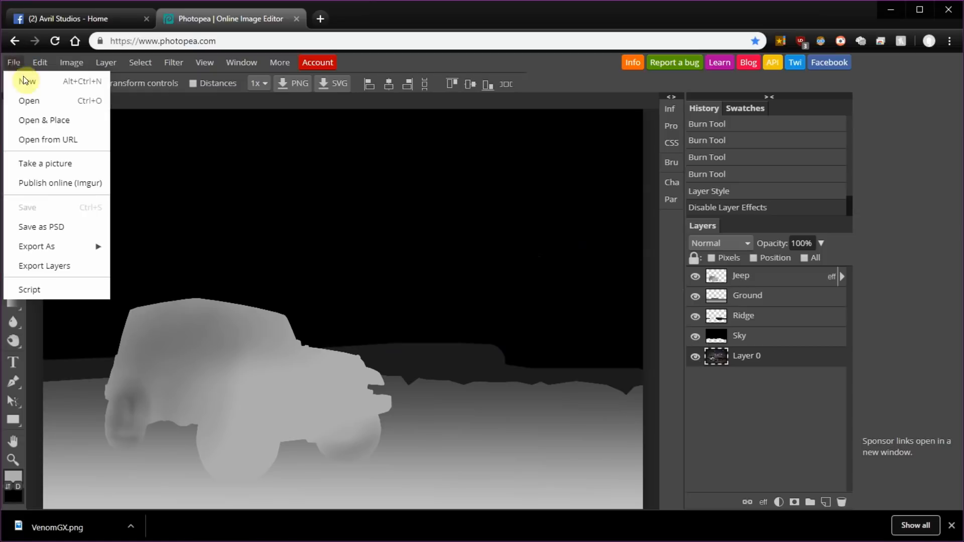
{"action": "mouse_move", "coordinate": [61, 246]}
{"action": "left_click", "coordinate": [168, 247]}
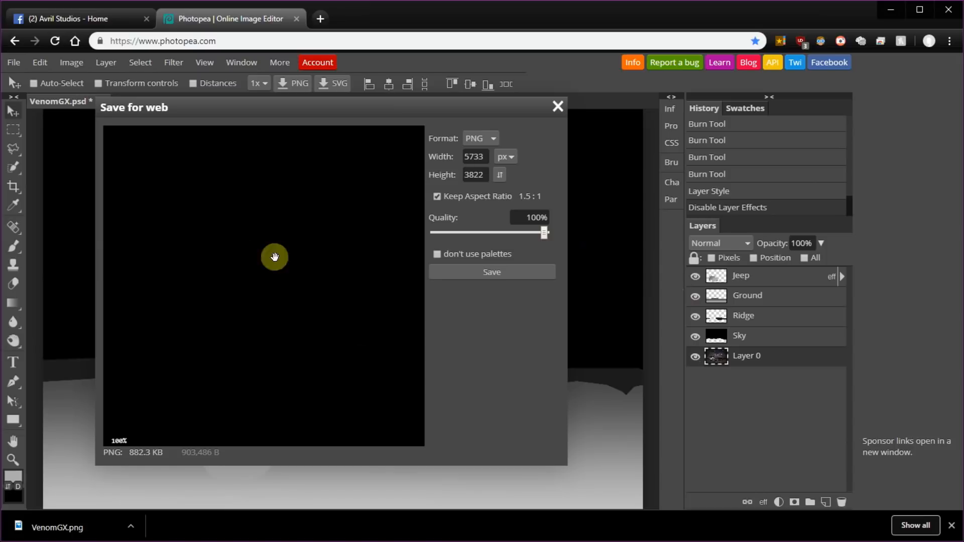
{"action": "double_click", "coordinate": [475, 156]}
{"action": "type", "text": "2048"}
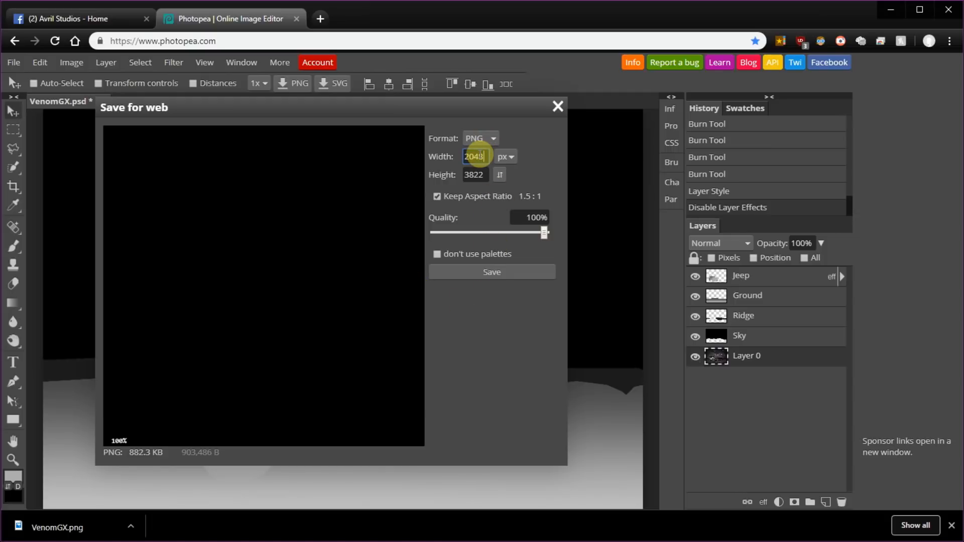
{"action": "left_click", "coordinate": [493, 274]}
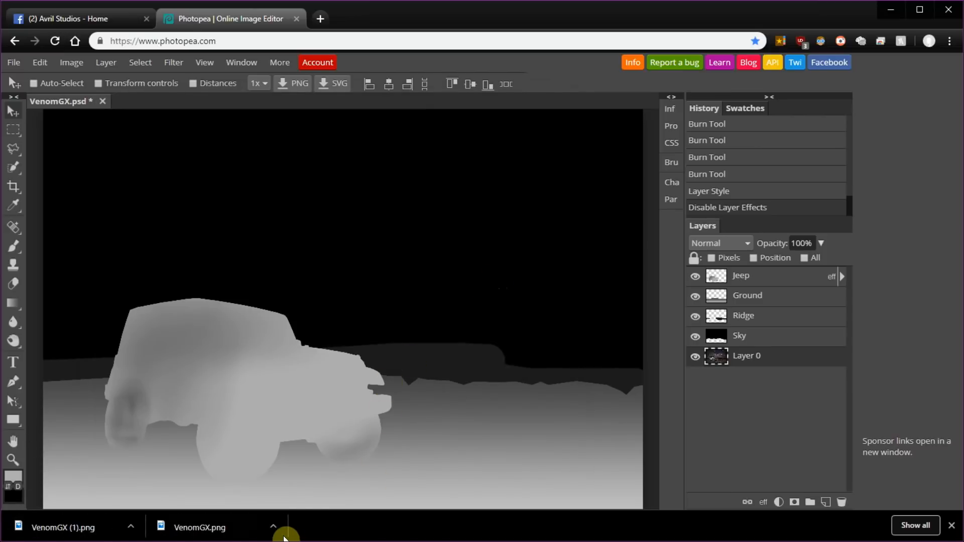
Step: In the edits folder, rename the exported depth map VenomGX (1).png to VenomGX_depth.png and select it together with VenomGX.png
{"action": "left_click", "coordinate": [222, 529]}
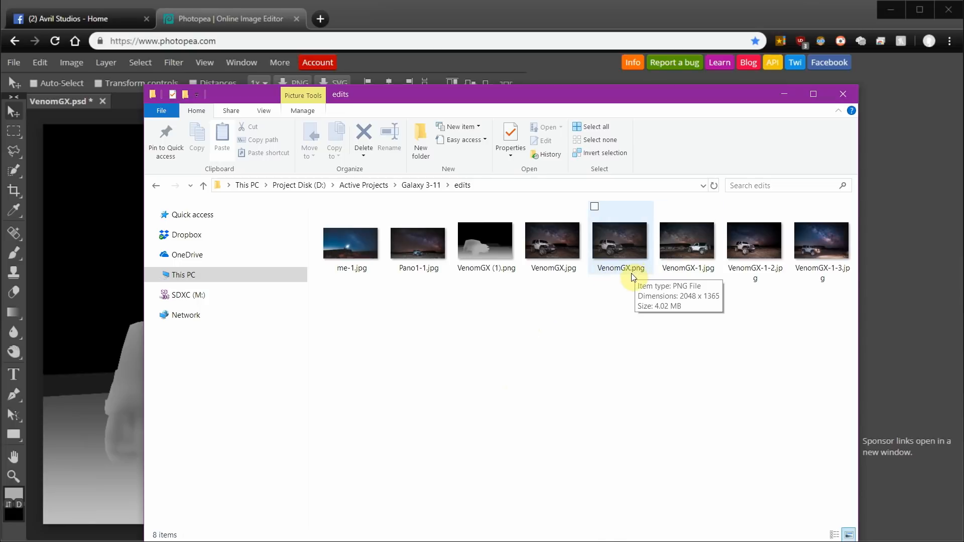
{"action": "left_click", "coordinate": [492, 270]}
{"action": "left_click", "coordinate": [492, 270]}
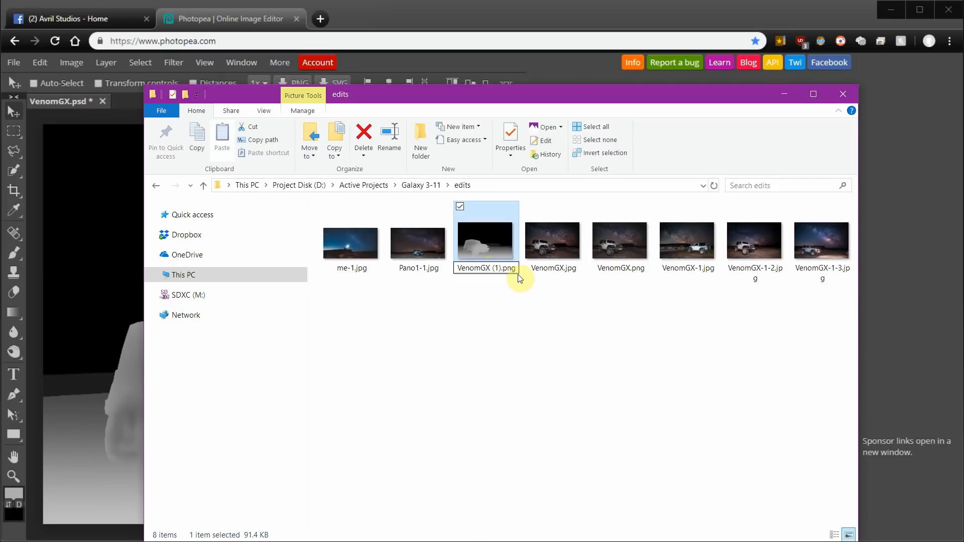
{"action": "key", "text": "BackSpace"}
{"action": "key", "text": "BackSpace"}
{"action": "key", "text": "BackSpace"}
{"action": "key", "text": "BackSpace"}
{"action": "type", "text": "_depth"}
{"action": "left_click", "coordinate": [605, 421]}
{"action": "left_click_drag", "start_coordinate": [583, 268], "coordinate": [625, 229]}
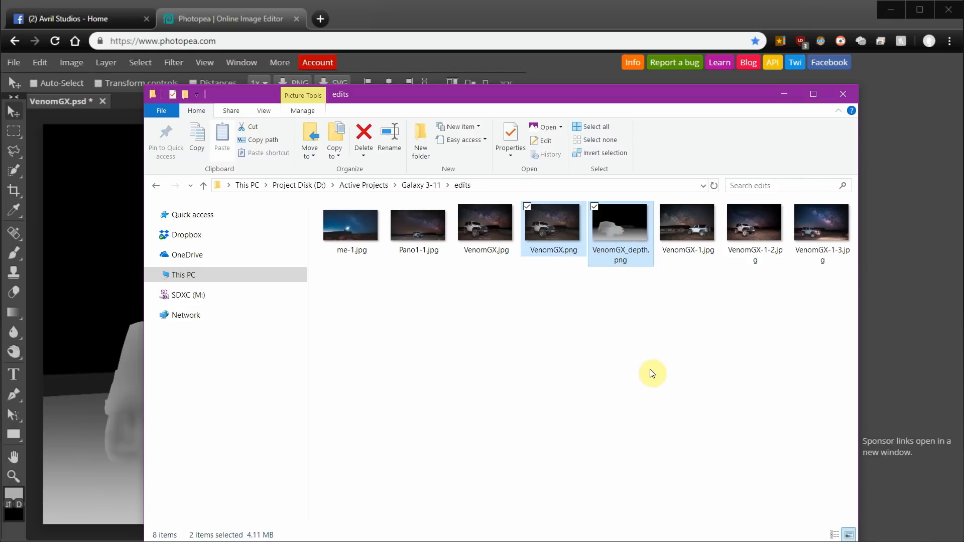
Step: Switch to the Avril Studios Facebook page and start a new post with a photo/video upload
{"action": "left_click", "coordinate": [82, 16]}
{"action": "scroll", "coordinate": [83, 176], "scroll_direction": "up", "scroll_amount": 15}
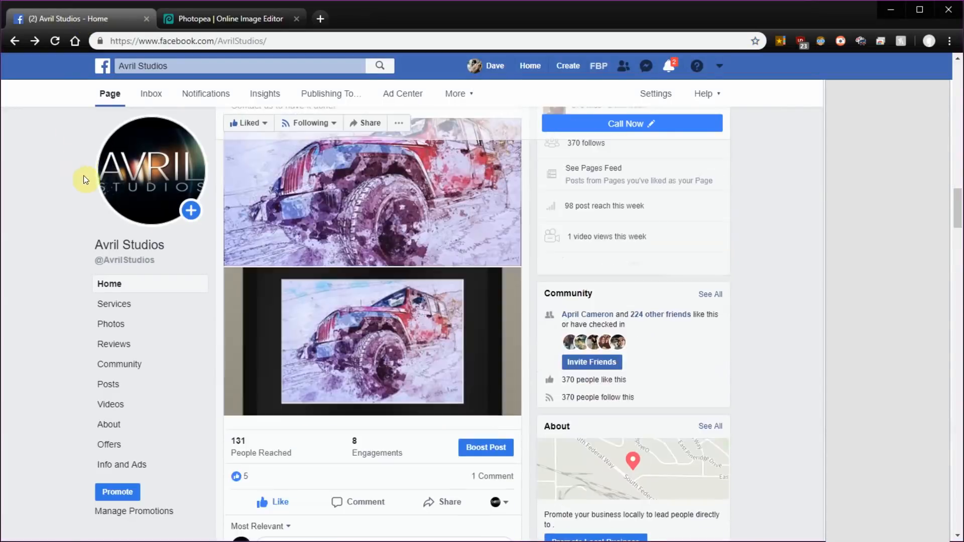
{"action": "scroll", "coordinate": [81, 176], "scroll_direction": "up", "scroll_amount": 10}
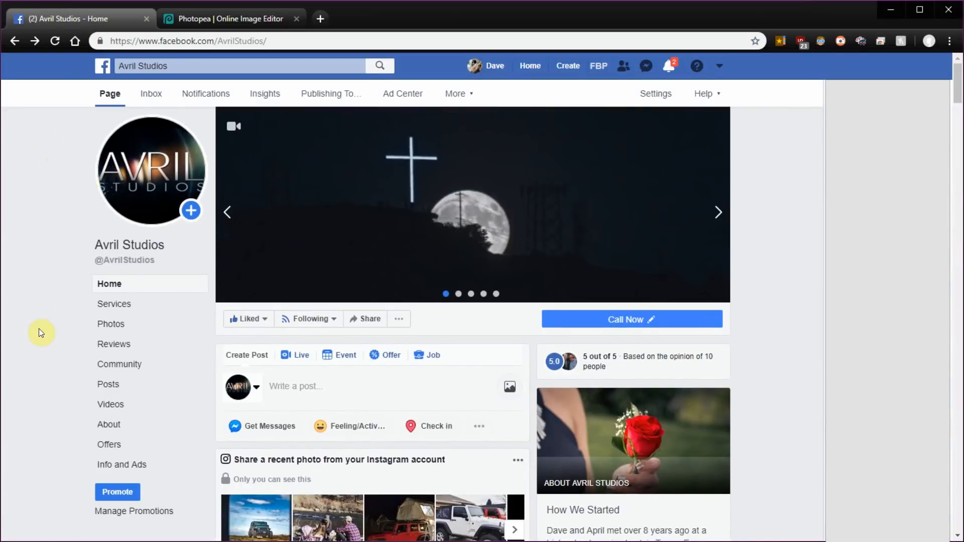
{"action": "left_click", "coordinate": [301, 387]}
{"action": "left_click", "coordinate": [510, 387]}
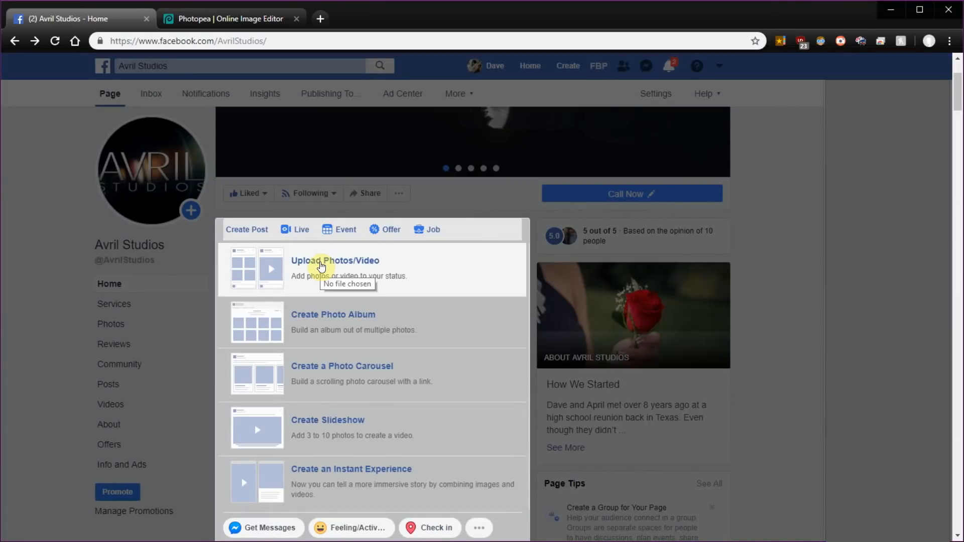
{"action": "left_click", "coordinate": [321, 265]}
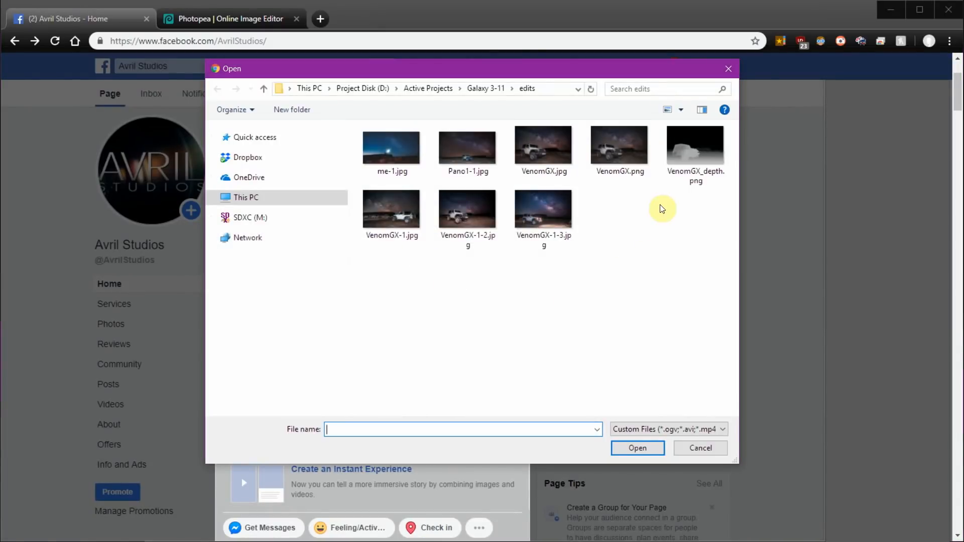
Step: Upload VenomGX.png and VenomGX_depth.png together to the post to create a 3D photo
{"action": "left_click", "coordinate": [625, 155]}
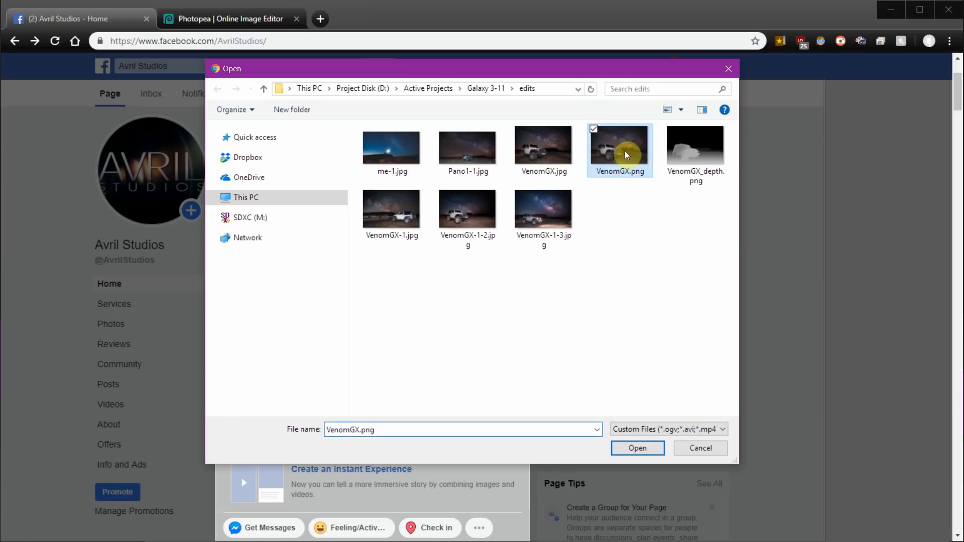
{"action": "left_click", "coordinate": [689, 154], "text": "ctrl"}
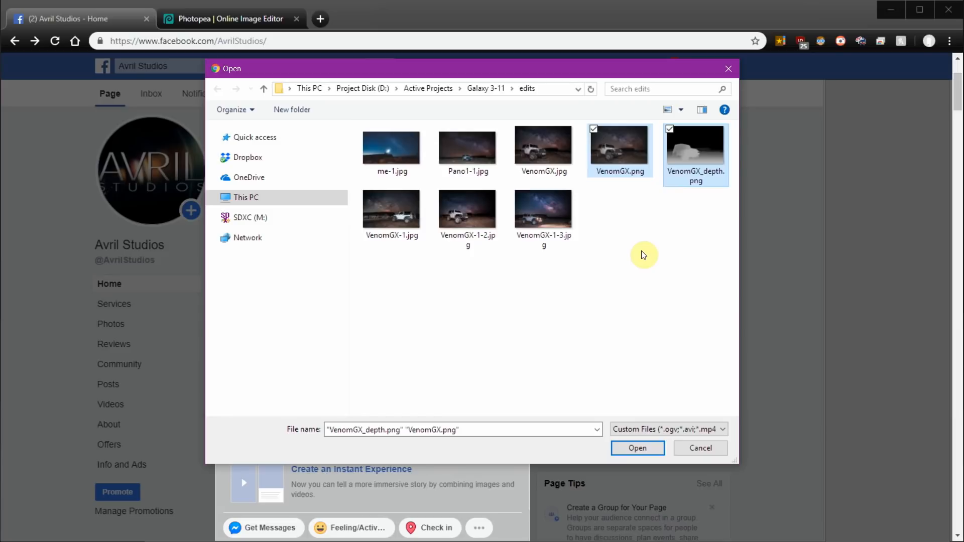
{"action": "left_click", "coordinate": [654, 450]}
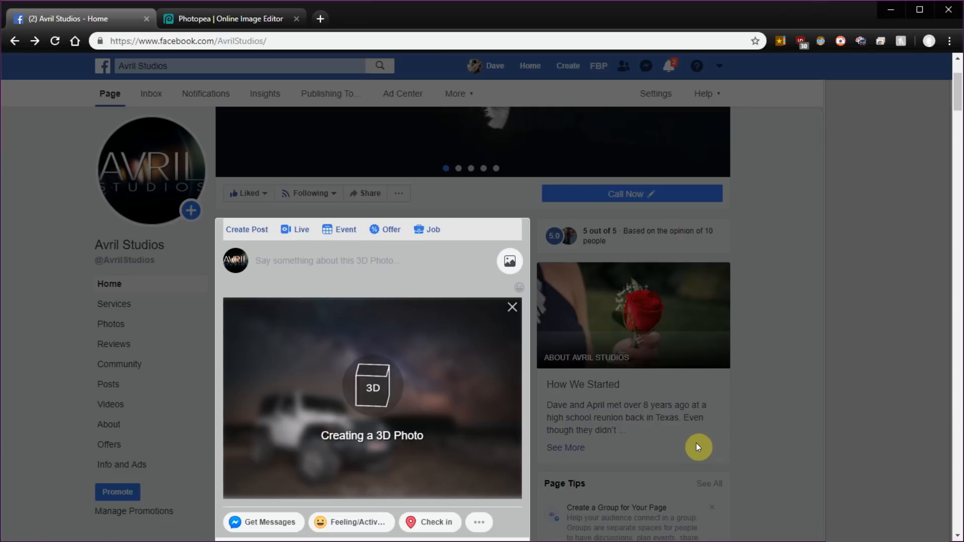
{"action": "scroll", "coordinate": [696, 443], "scroll_direction": "down", "scroll_amount": 1}
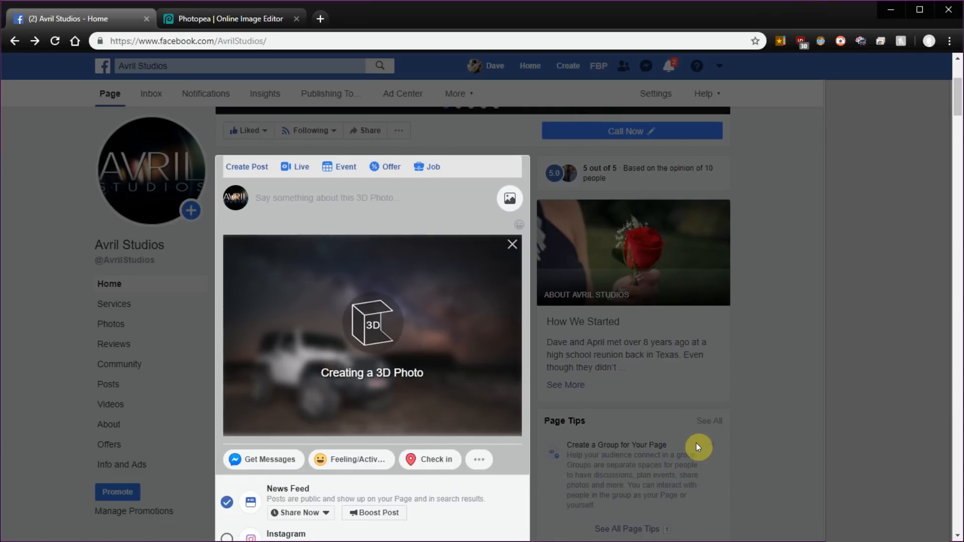
{"action": "scroll", "coordinate": [696, 443], "scroll_direction": "down", "scroll_amount": 1}
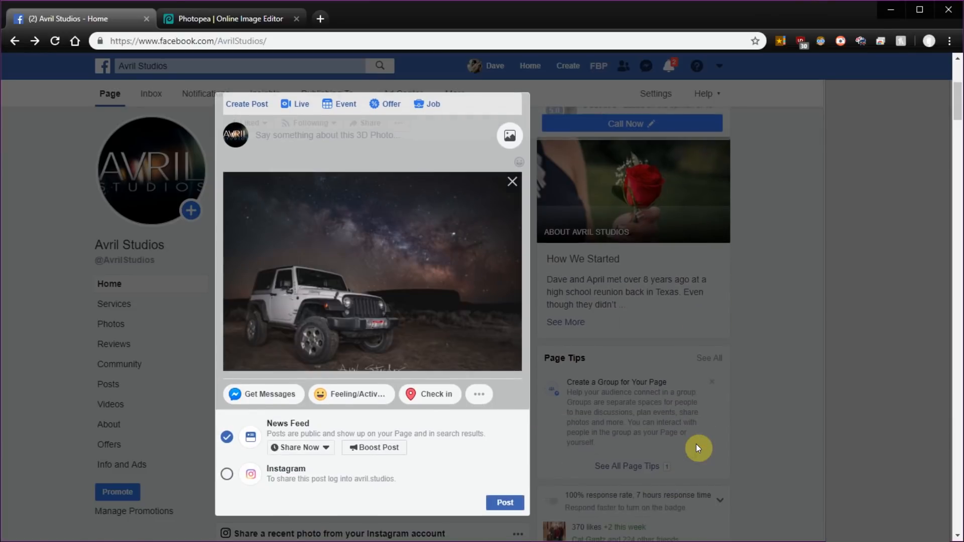